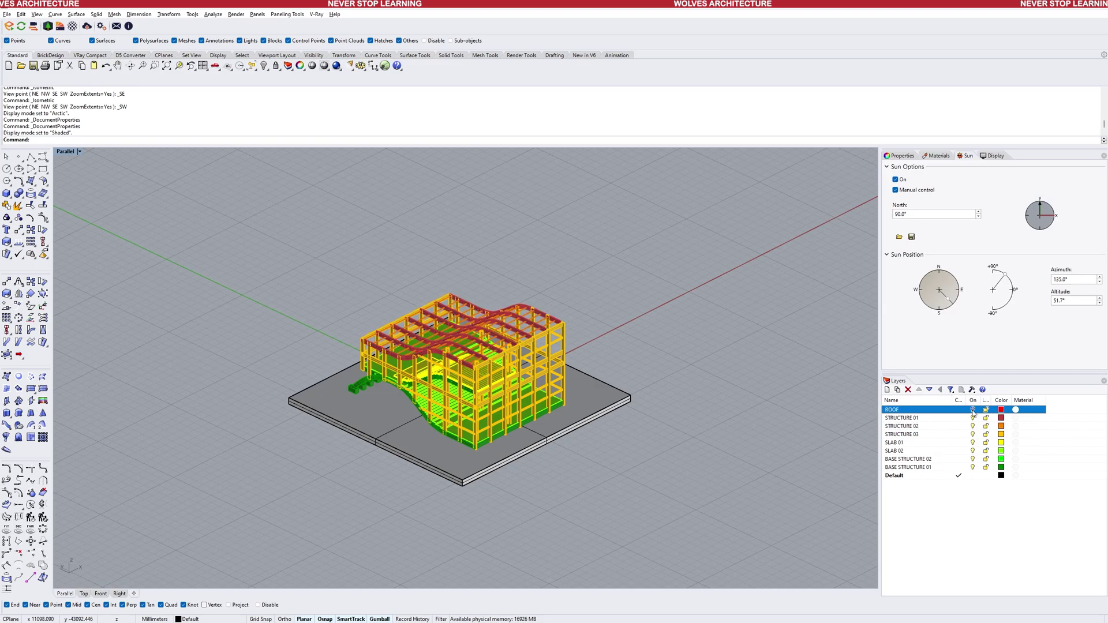
Check which building parts belong to the STRUCTURE 01, STRUCTURE 02 and STRUCTURE 03 layers by toggling their visibility.
left_click(974, 418)
left_click(973, 426)
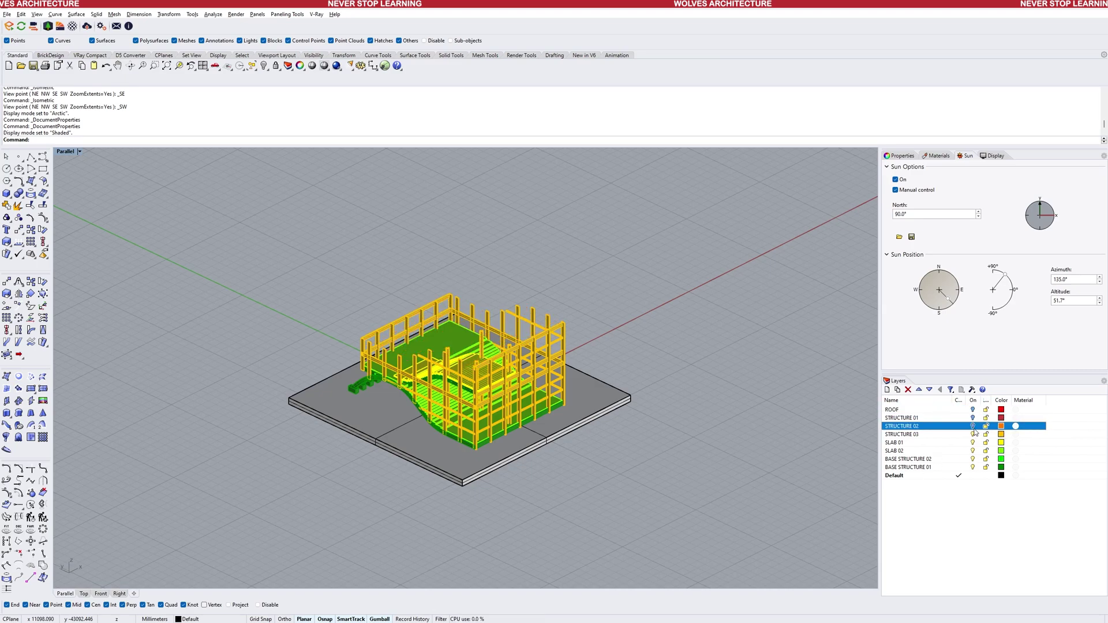
left_click(974, 434)
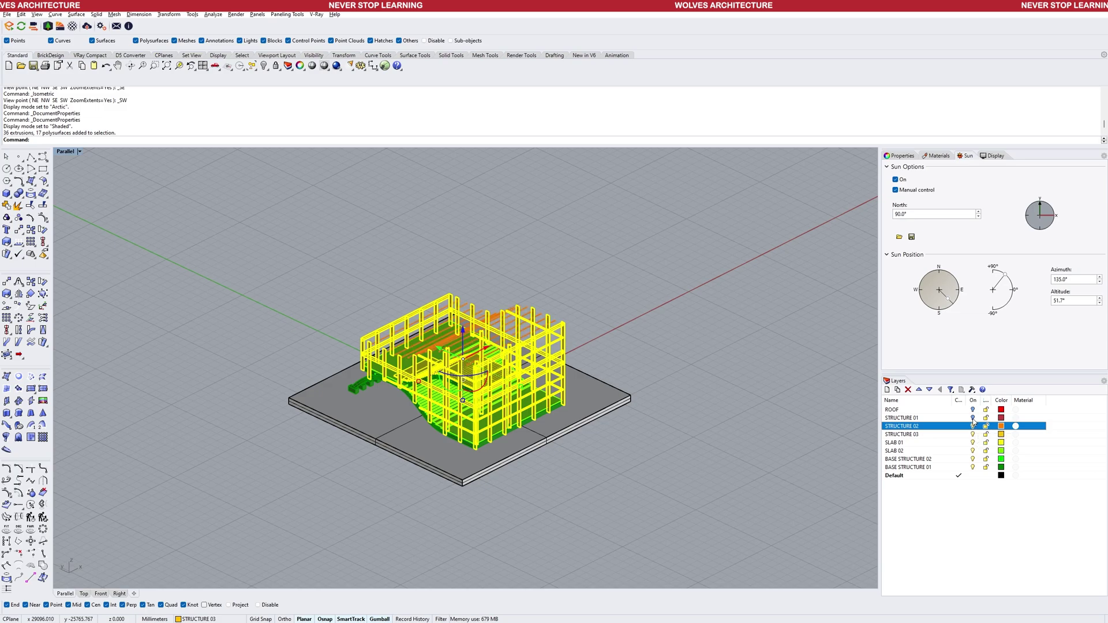
left_click(973, 418)
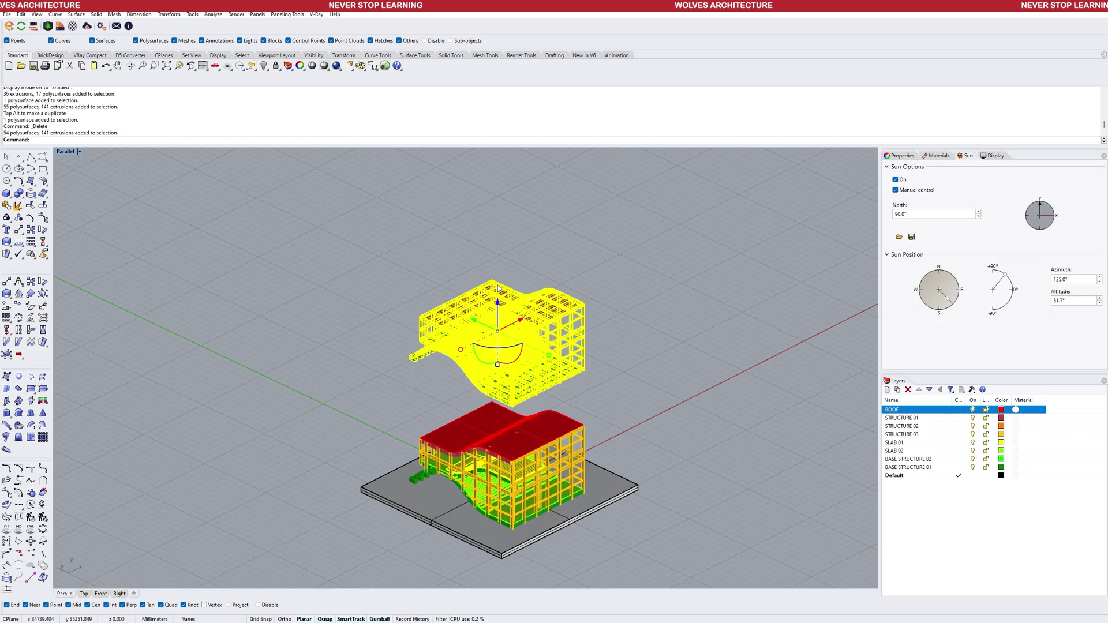
Spread the building copy above the original into vertically spaced parts, hiding the base, slab and structure layers in turn.
left_click_drag(498, 302, 498, 319)
left_click(565, 263)
left_click(973, 468)
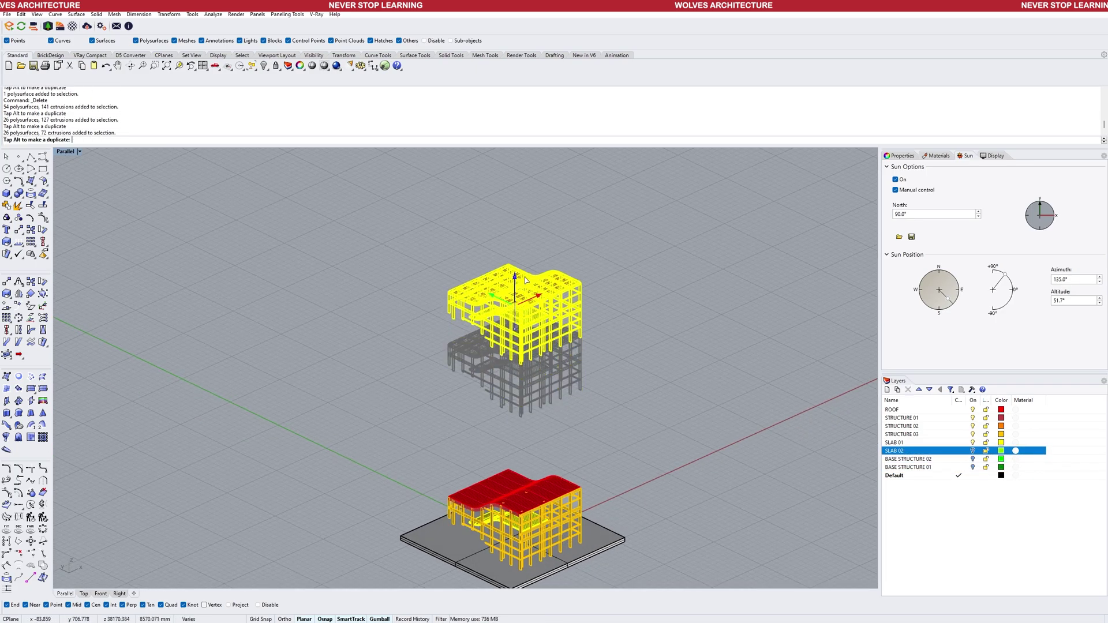
right_click_drag(509, 351, 509, 356)
left_click(972, 435)
left_click_drag(512, 295, 512, 217)
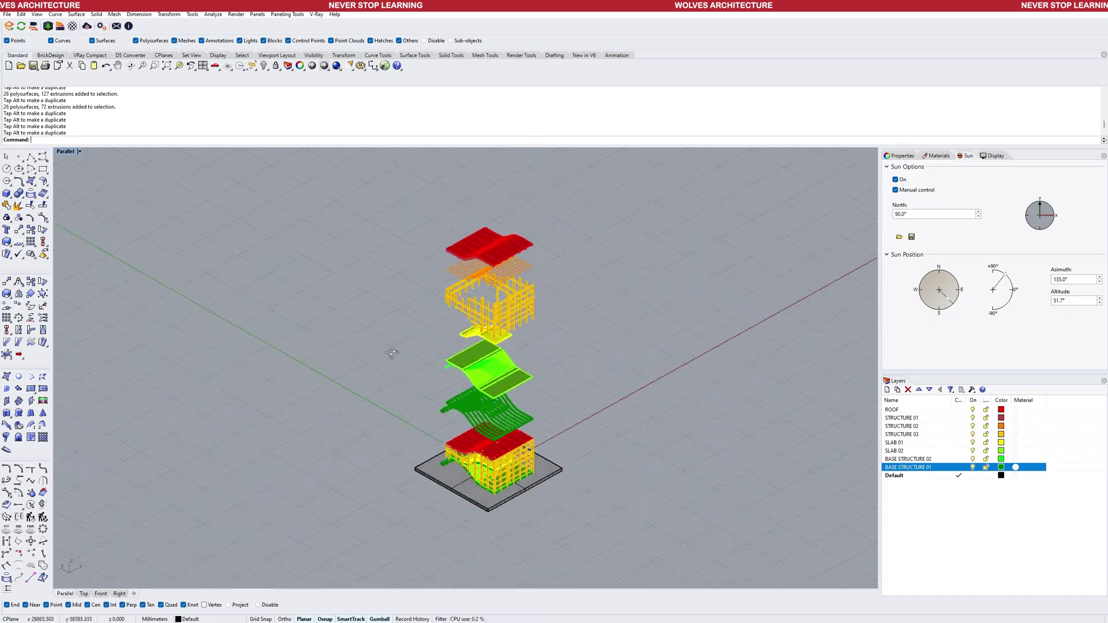
Try the perspective and NE isometric views on the exploded model.
left_click(80, 151)
mouse_move(87, 316)
left_click(184, 401)
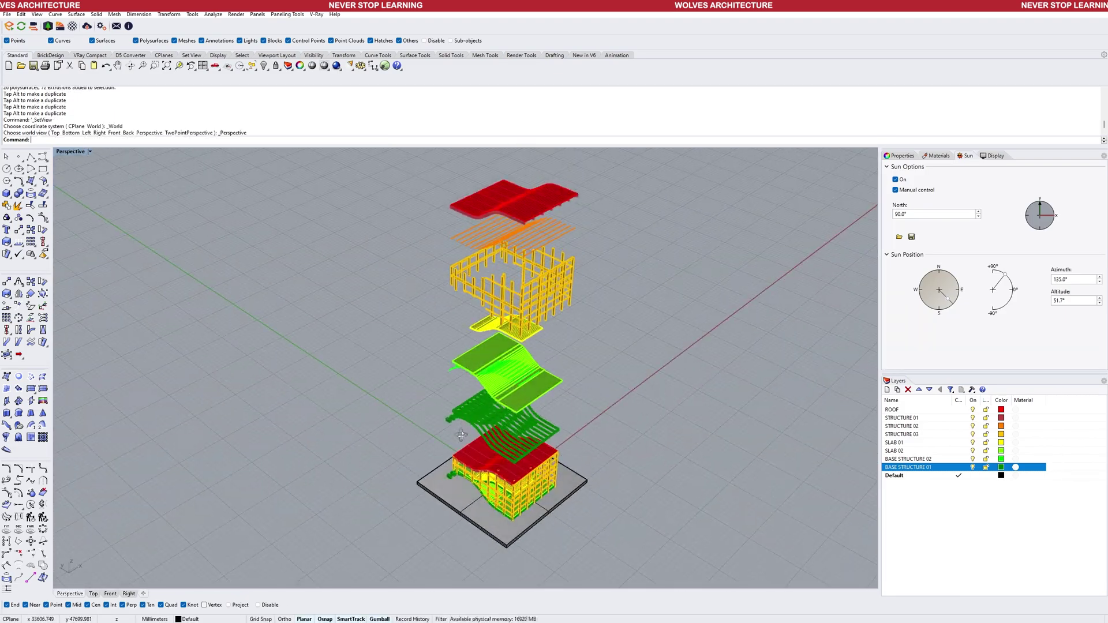
left_click(89, 151)
mouse_move(190, 409)
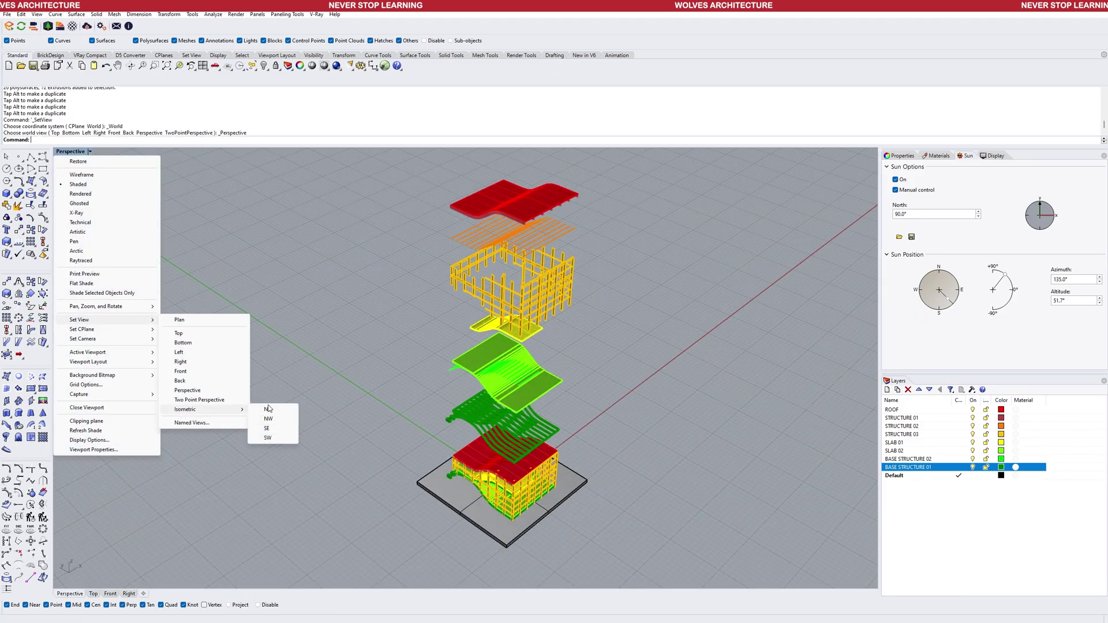
left_click(268, 408)
Set the viewport to the SW isometric view.
left_click(80, 151)
mouse_move(86, 319)
mouse_move(191, 410)
left_click(267, 437)
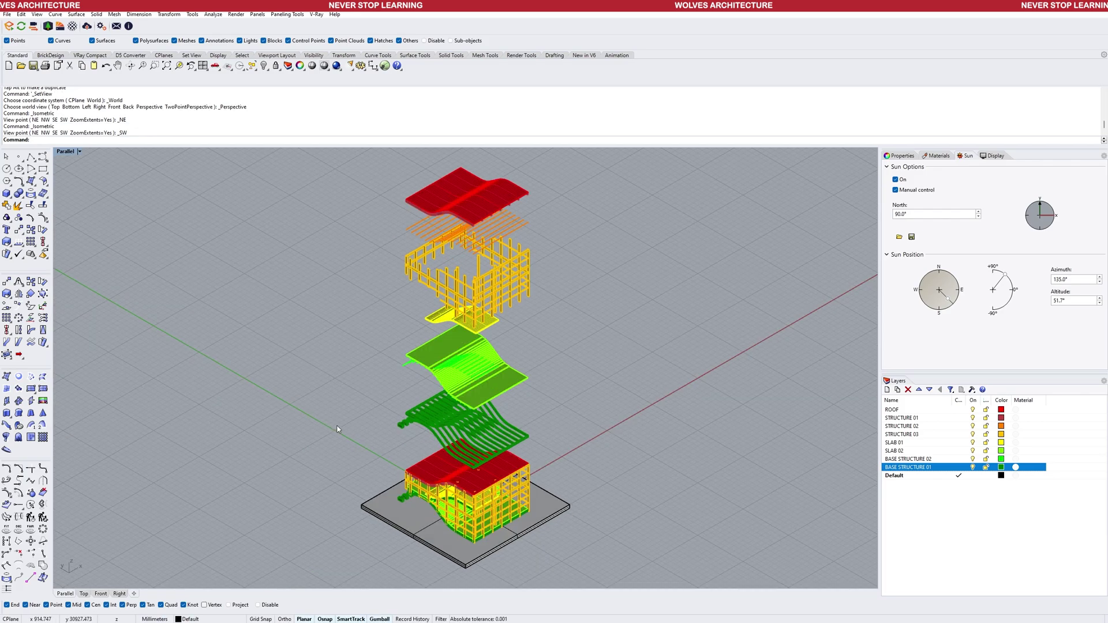
Raise the dark green BASE STRUCTURE 01 part slightly within the exploded stack.
left_click(440, 430)
left_click_drag(469, 396, 469, 386)
left_click(542, 411)
right_click_drag(531, 412, 640, 375)
Raise the light green SLAB 02 part off the base structure toward the yellow SLAB 01 below the frame.
left_click(518, 347)
right_click_drag(547, 352, 485, 378)
left_click(510, 376)
left_click(523, 372)
mouse_move(568, 398)
right_mouse_down()
mouse_move(616, 374)
mouse_move(563, 399)
right_mouse_up()
left_click(511, 378)
left_click_drag(471, 336, 490, 294)
left_click(557, 323)
Lower SLAB 02 slightly against SLAB 01 and move the bright green BASE STRUCTURE 02 beams down below it.
right_click_drag(557, 358, 604, 337)
scroll(462, 297, "up", 15)
left_click(612, 404)
left_click_drag(660, 447, 661, 469)
scroll(554, 398, "down", 10)
right_click_drag(562, 398, 492, 430)
scroll(492, 405, "down", 9)
scroll(430, 497, "up", 4)
left_click(508, 372)
left_click_drag(470, 329, 470, 345)
left_click(352, 335)
Frame the entire exploded model in the SW isometric view.
left_click(79, 153)
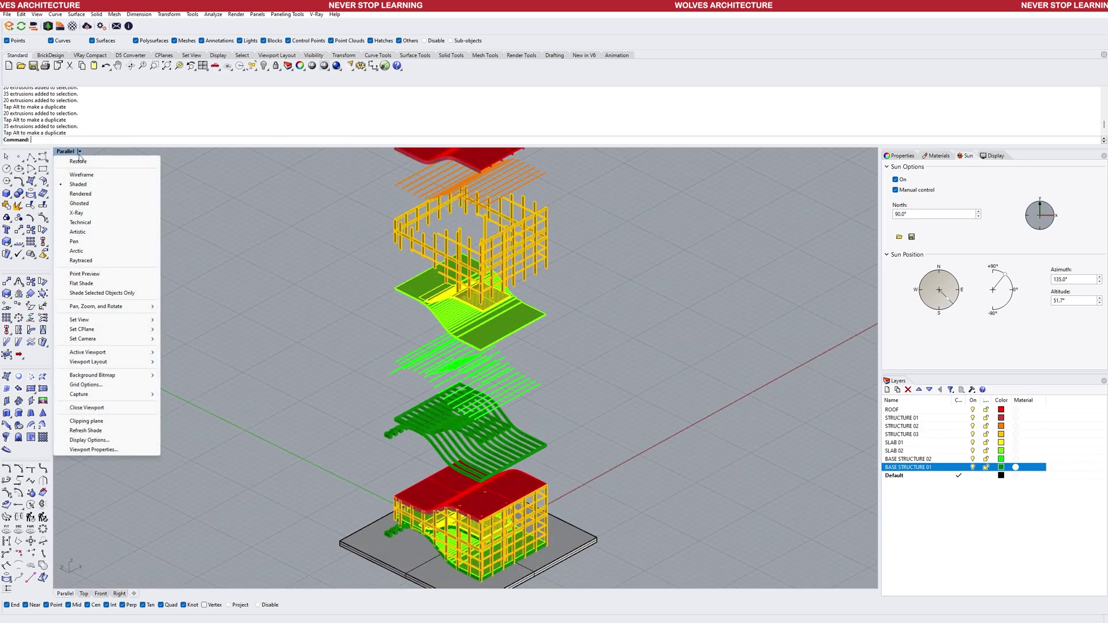
left_click(233, 296)
scroll(356, 383, "down", 4)
key("ctrl+a")
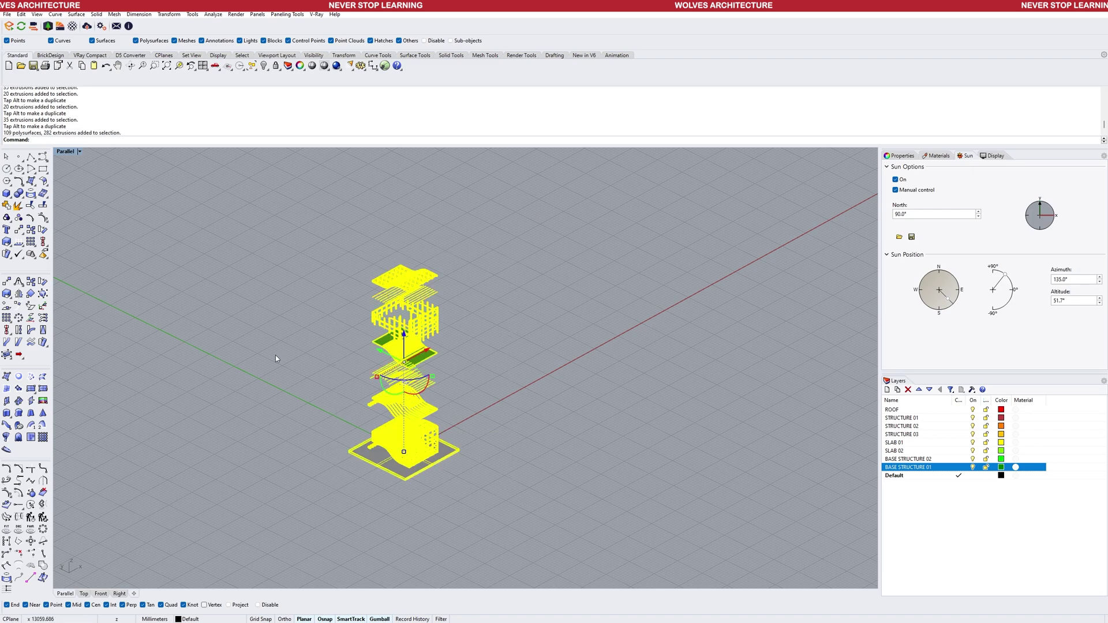
left_click(79, 151)
mouse_move(104, 320)
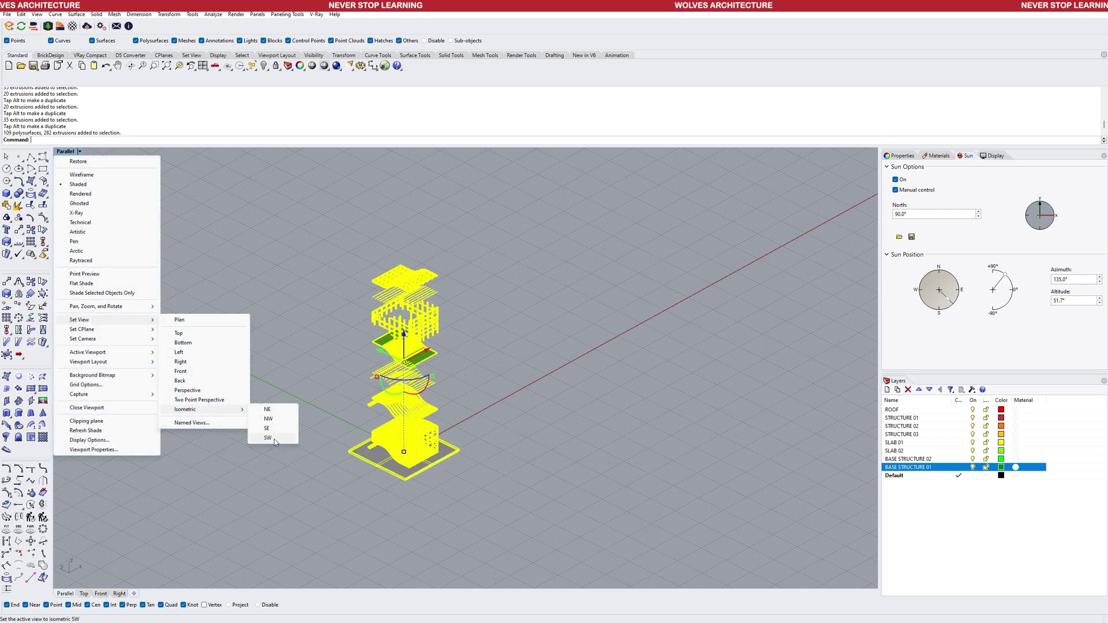
left_click(274, 438)
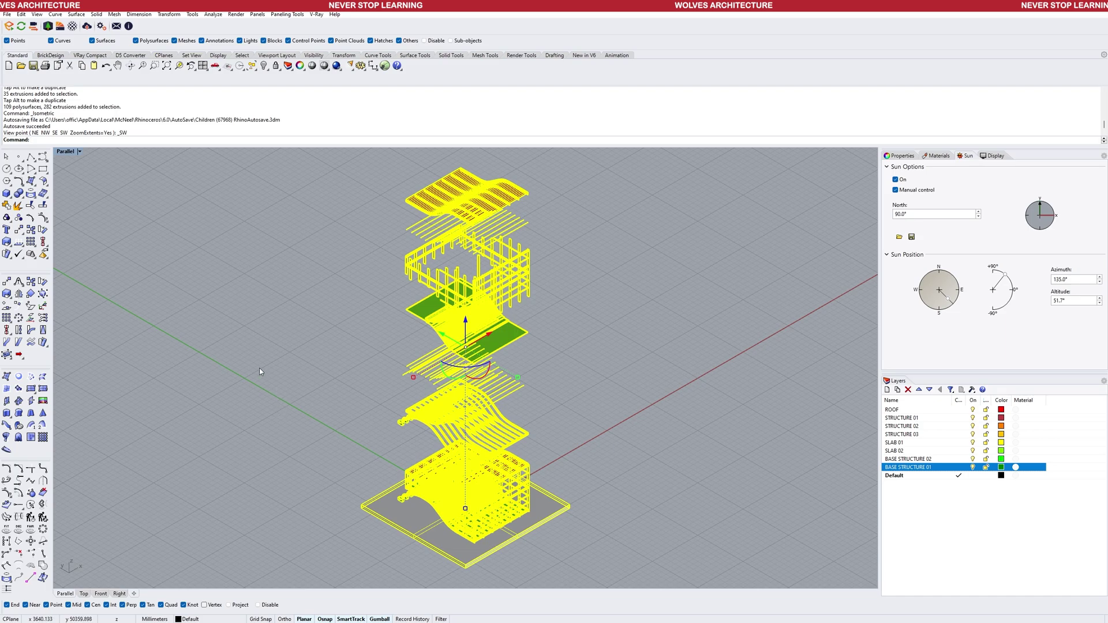
key("Escape")
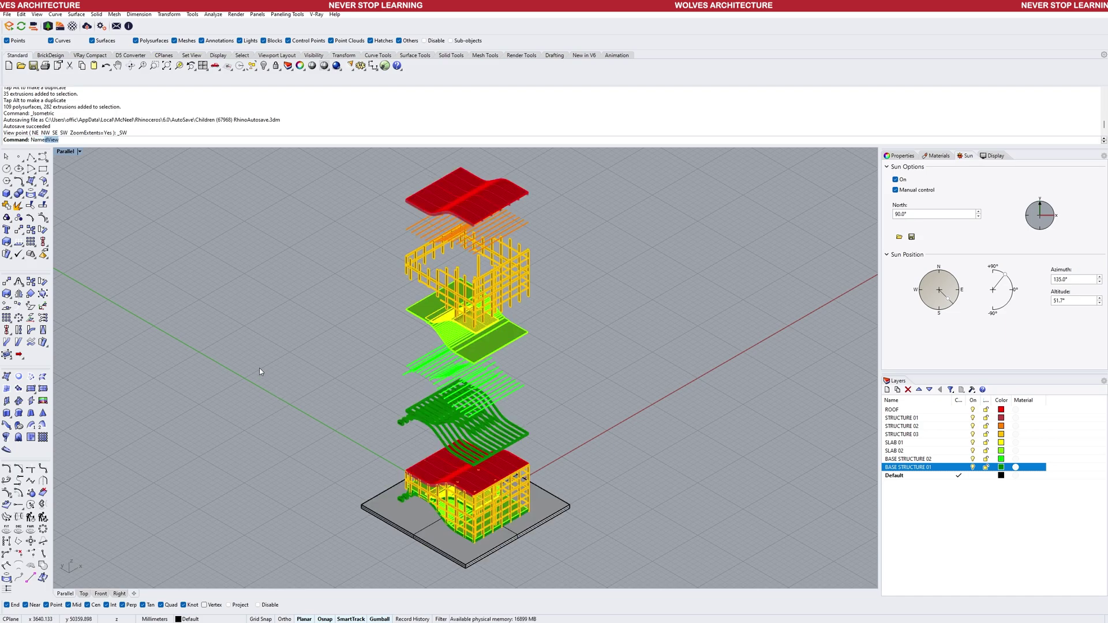
Save the current isometric viewport as a named view called Parallel and close the Named Views window.
key("Return")
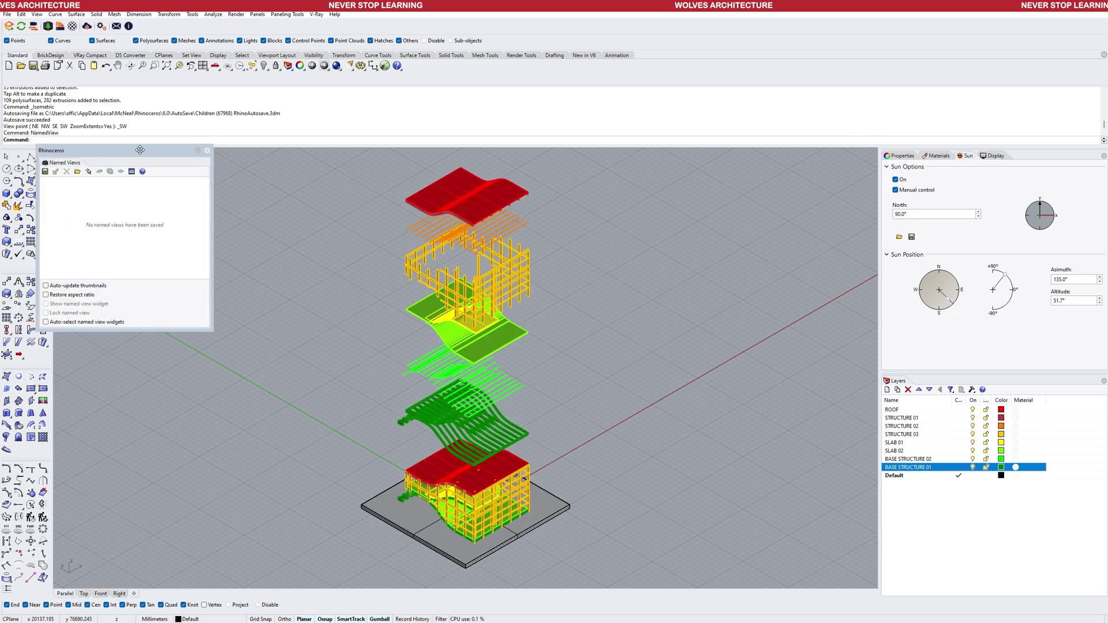
left_click_drag(141, 150, 174, 196)
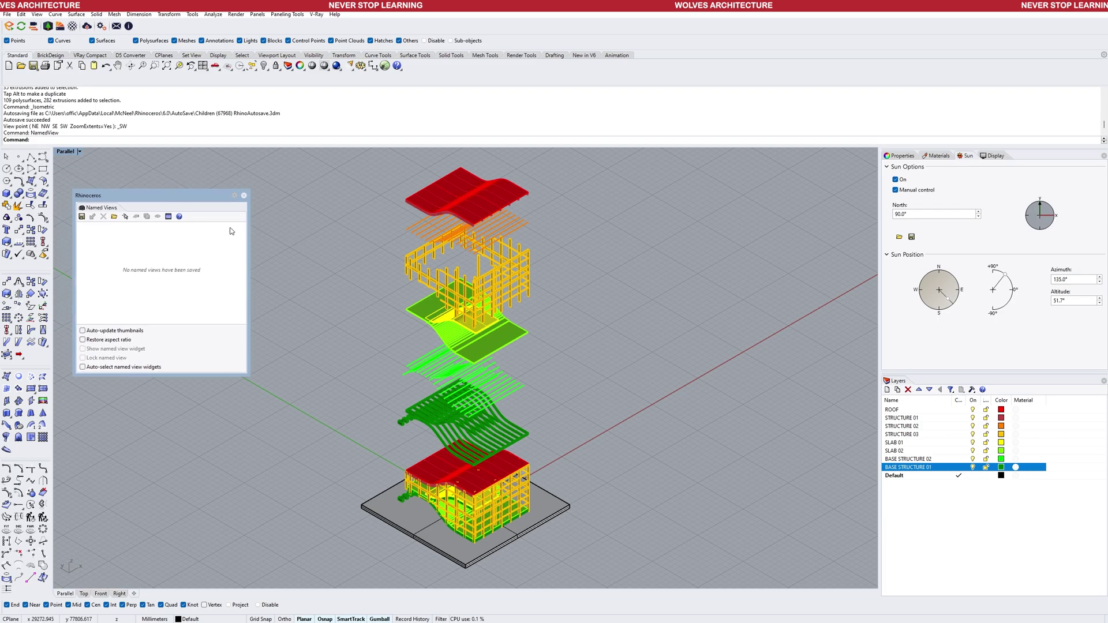
left_click(81, 217)
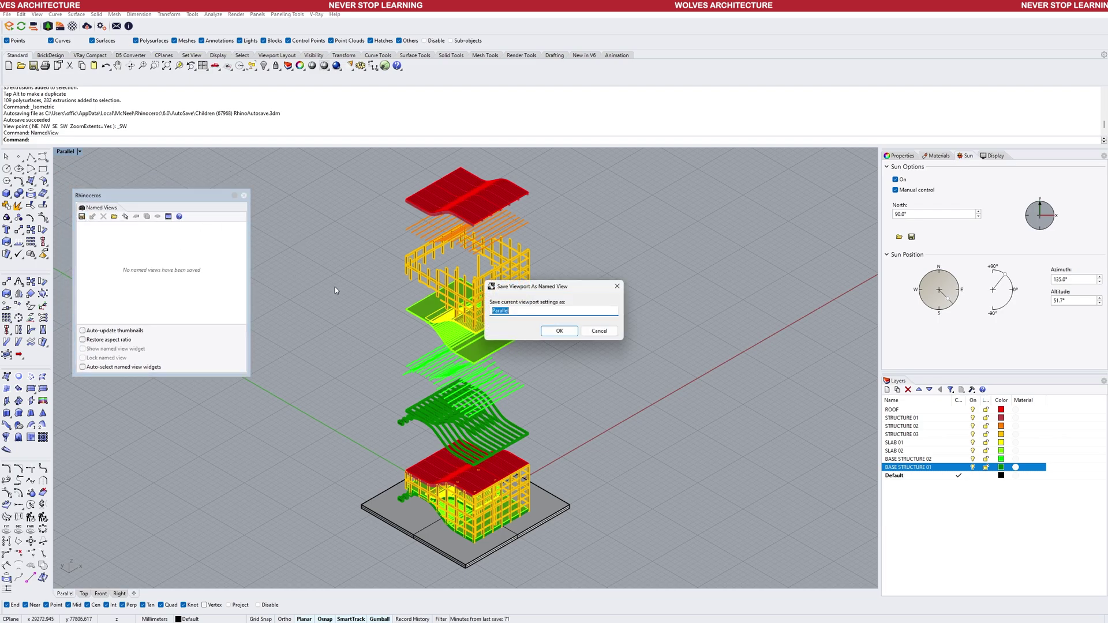
left_click(552, 331)
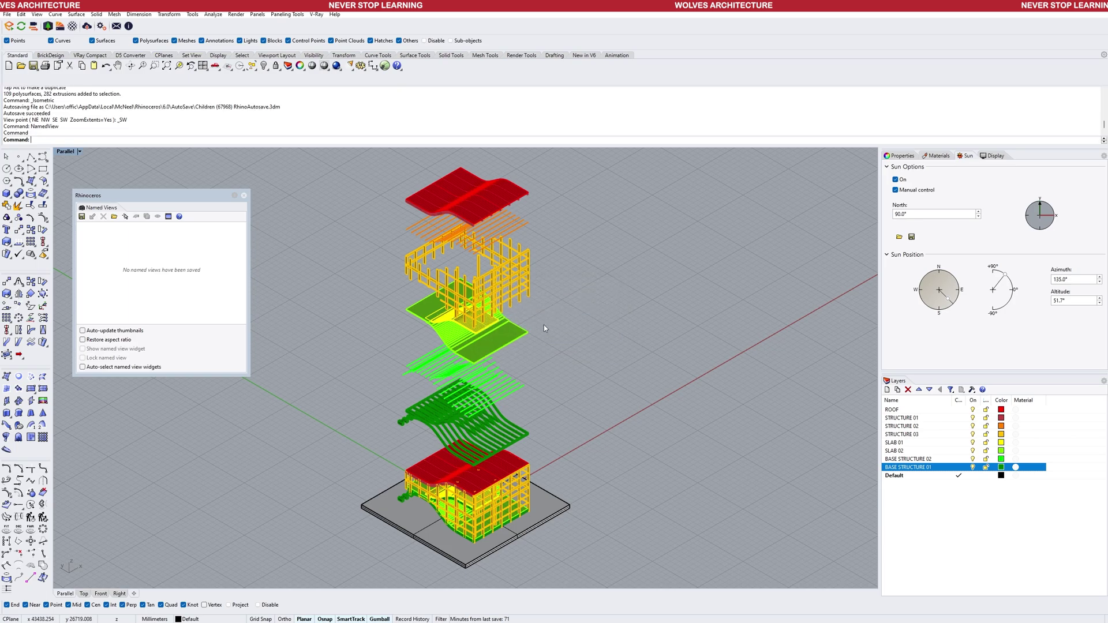
left_click(244, 196)
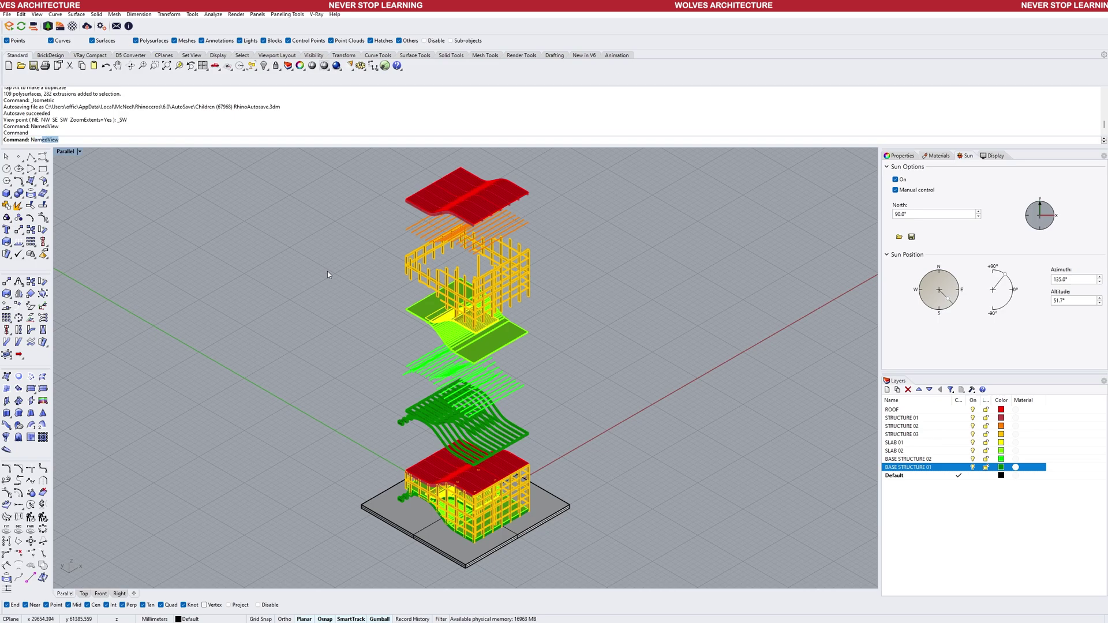
Reopen Named Views with the NamedView command and dock it between the viewport and the properties area.
type("Named")
key("Return")
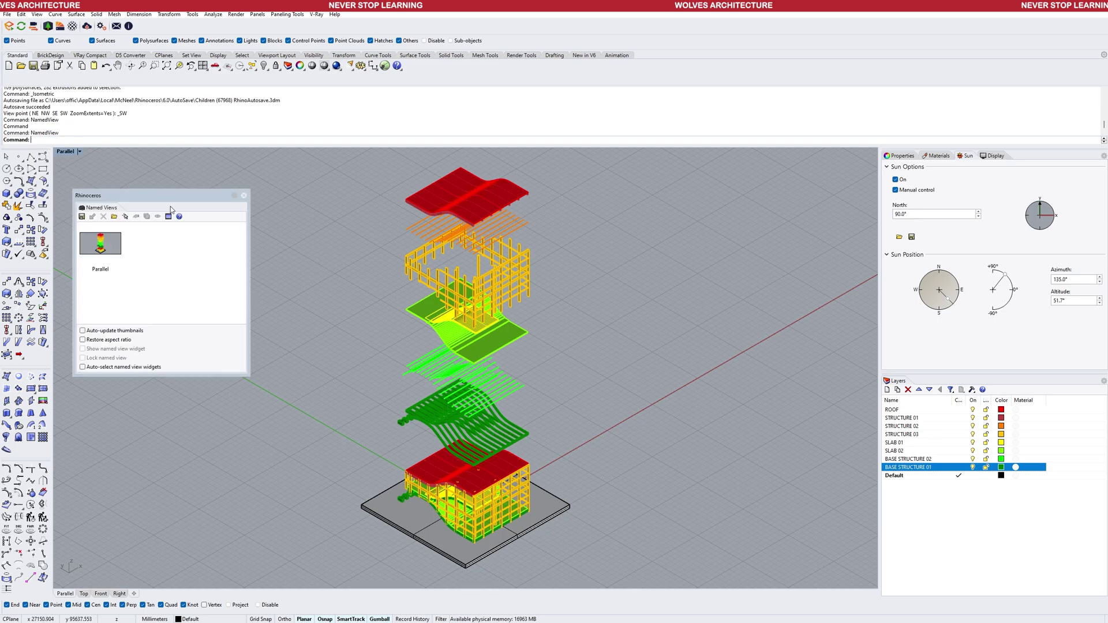
left_click_drag(174, 198, 850, 267)
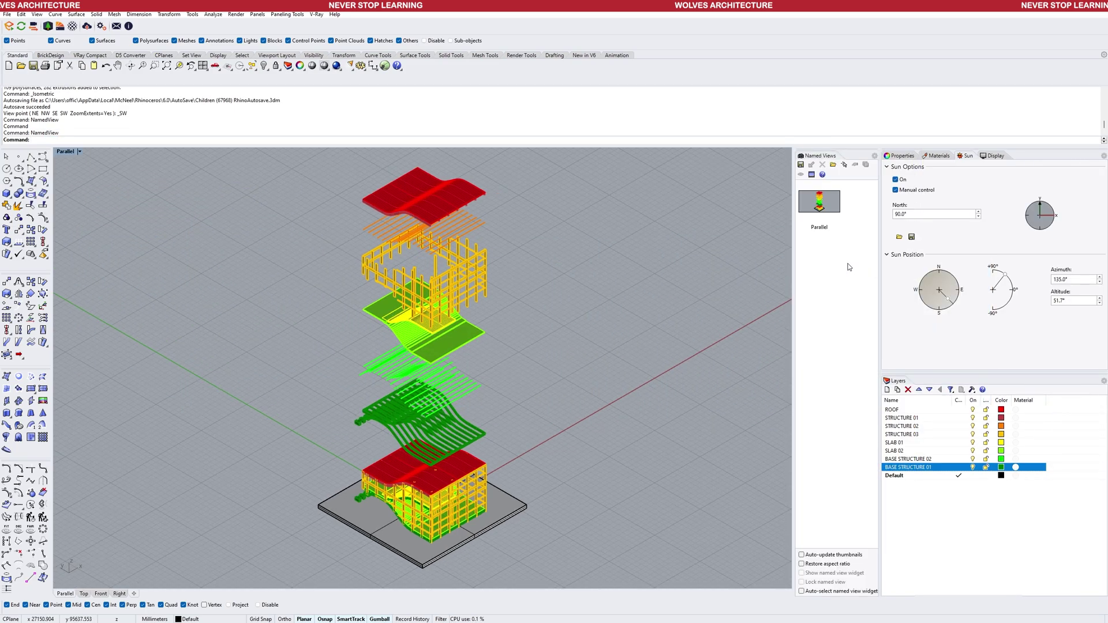
Test the saved Parallel view by orbiting the model away and restoring it.
right_click_drag(399, 346, 396, 343)
right_click_drag(232, 485, 308, 489)
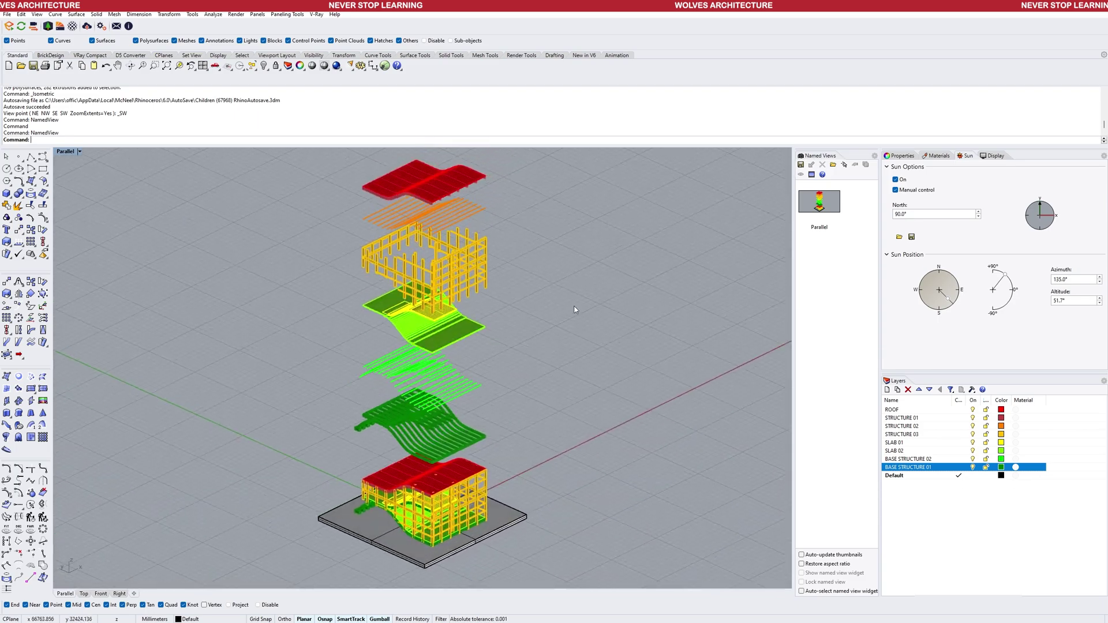
double_click(819, 202)
Fine-tune the gaps between the green base parts and raise the upper exploded parts slightly.
left_click_drag(459, 445, 460, 456)
left_click_drag(461, 456, 461, 446)
left_click_drag(477, 386, 476, 380)
left_click_drag(512, 340, 430, 179)
left_click_drag(424, 231, 425, 220)
left_click(502, 323)
Lower the bright green BASE STRUCTURE 02 beams onto the dark green BASE STRUCTURE 01 part.
left_click(471, 381)
right_click_drag(321, 453, 418, 413)
scroll(418, 413, "up", 8)
left_click_drag(453, 263, 453, 413)
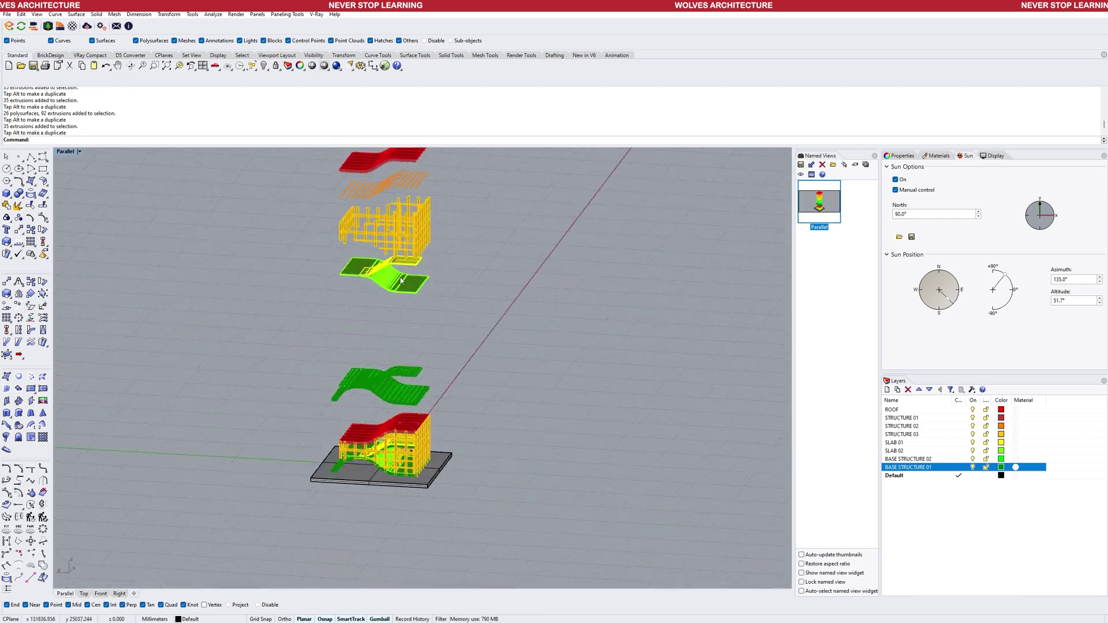
Reposition the STRUCTURE 03 frame and the STRUCTURE 02 beams vertically to even out the gaps between slabs and roof.
left_click(434, 241)
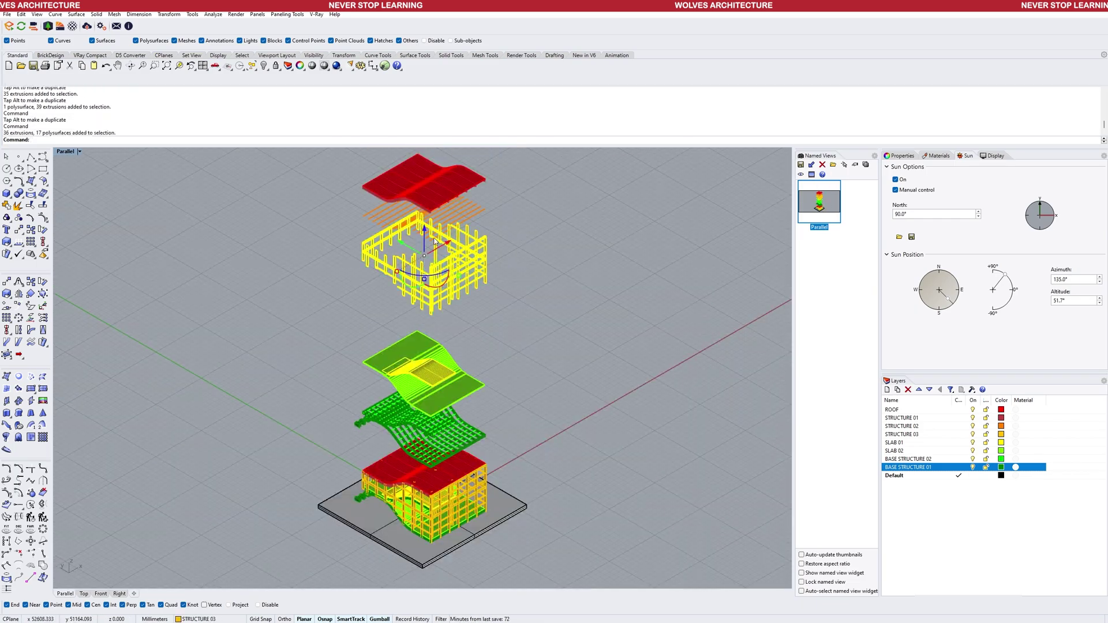
left_click_drag(424, 230, 425, 285)
left_click(462, 217)
left_click_drag(425, 189, 424, 231)
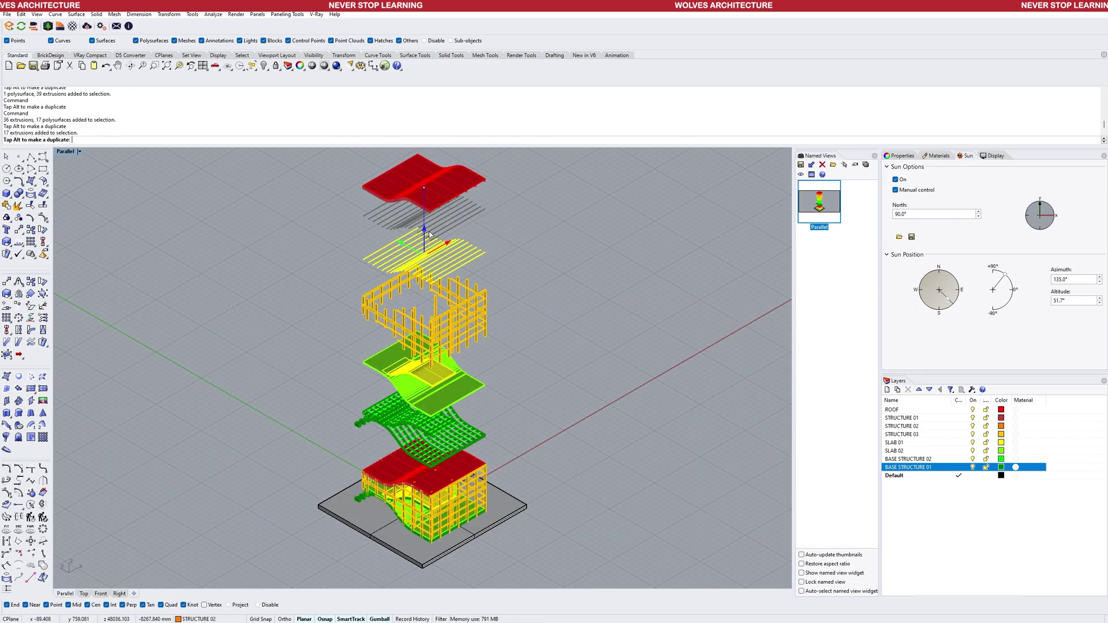
left_click(484, 315)
left_click_drag(424, 285, 424, 201)
left_click(469, 254)
left_click(463, 195)
left_click(514, 198)
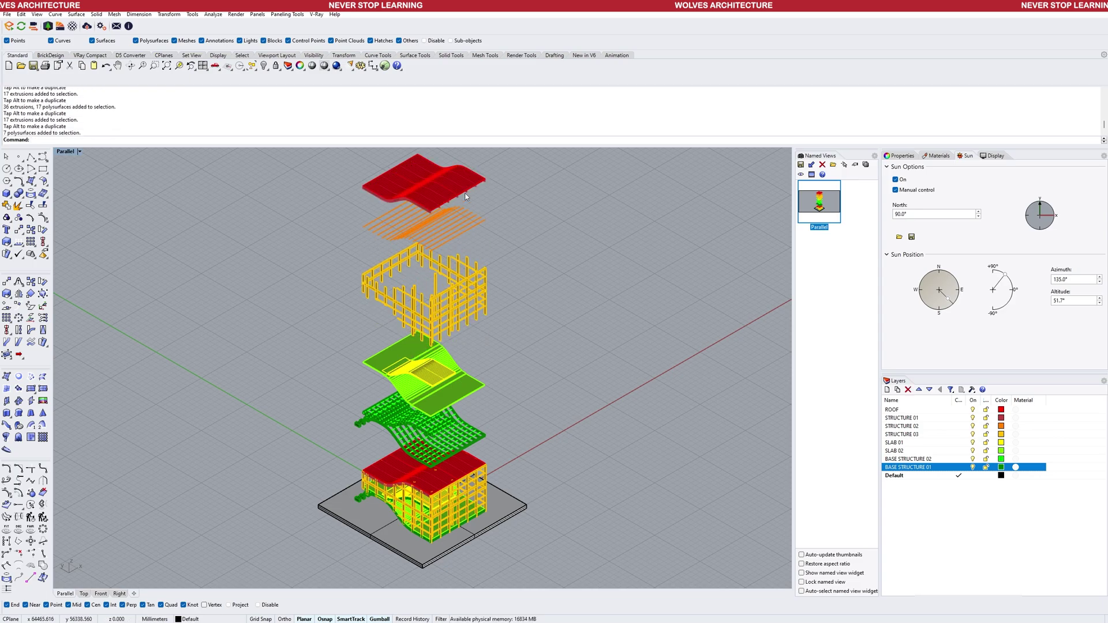
Bring the dark red STRUCTURE 01 beams together with the orange STRUCTURE 02 beams, separate from the roof.
right_click_drag(554, 358, 537, 277)
left_click_drag(531, 453, 341, 407)
double_click(820, 202)
mouse_move(422, 389)
left_mouse_down()
mouse_move(428, 400)
mouse_move(429, 173)
mouse_move(429, 210)
left_mouse_up()
key("alt")
right_click_drag(519, 346, 490, 272)
scroll(490, 271, "up", 6)
left_click(631, 334)
left_click_drag(437, 234, 490, 313)
left_click(542, 324)
Restore the Parallel view and lower the roof closer to the roof beams.
double_click(820, 202)
scroll(358, 424, "up", 4)
left_click(425, 190)
left_click_drag(425, 155, 424, 184)
left_click(539, 203)
Select all exploded parts above the original building and raise them slightly in the Parallel view.
right_click_drag(539, 203, 629, 157)
left_click_drag(506, 457, 329, 159)
double_click(820, 202)
left_click_drag(425, 286, 425, 271)
left_click(641, 297)
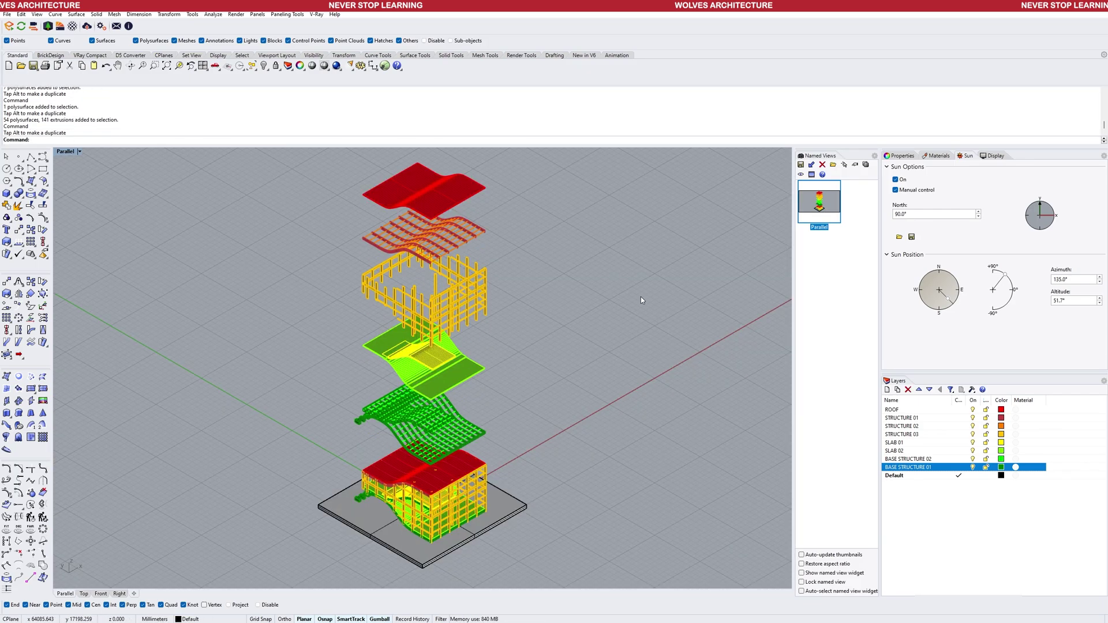
Generate a 2D drawing of the whole model with Make2D, using the View projection, maintained source layers and layer name Drawing.
type("Make2D")
key("Return")
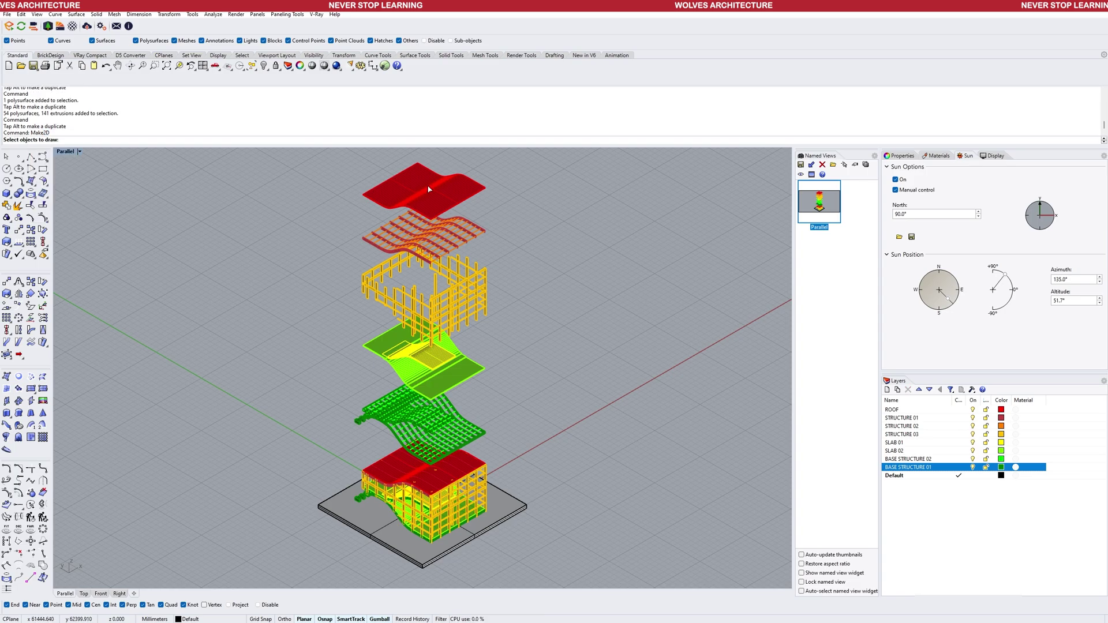
left_click_drag(380, 425, 300, 555)
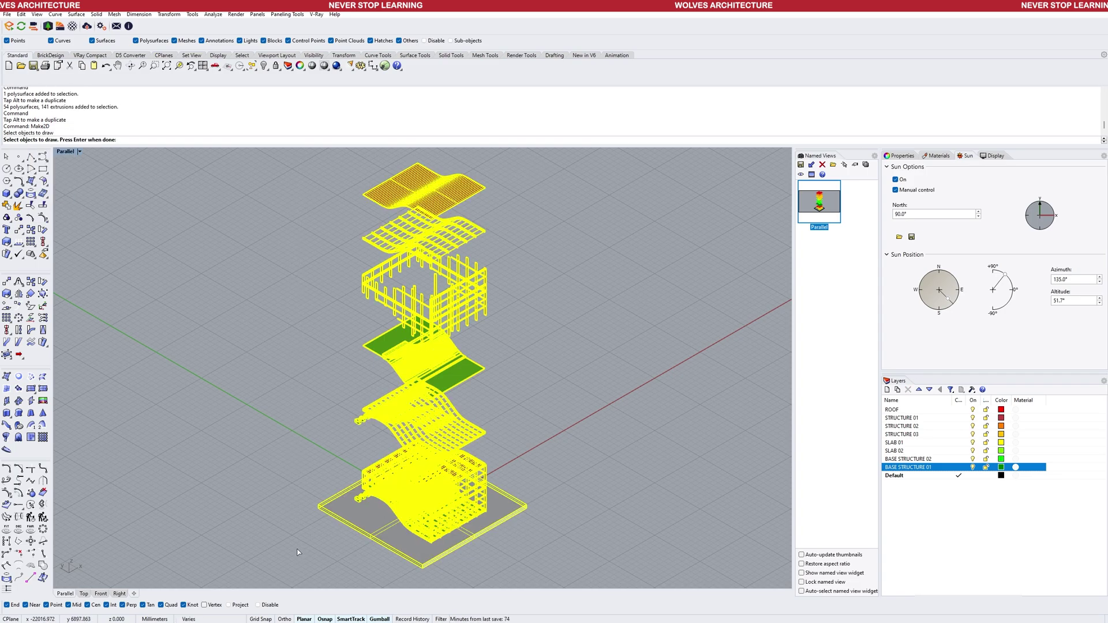
key("Return")
left_click_drag(270, 141, 225, 256)
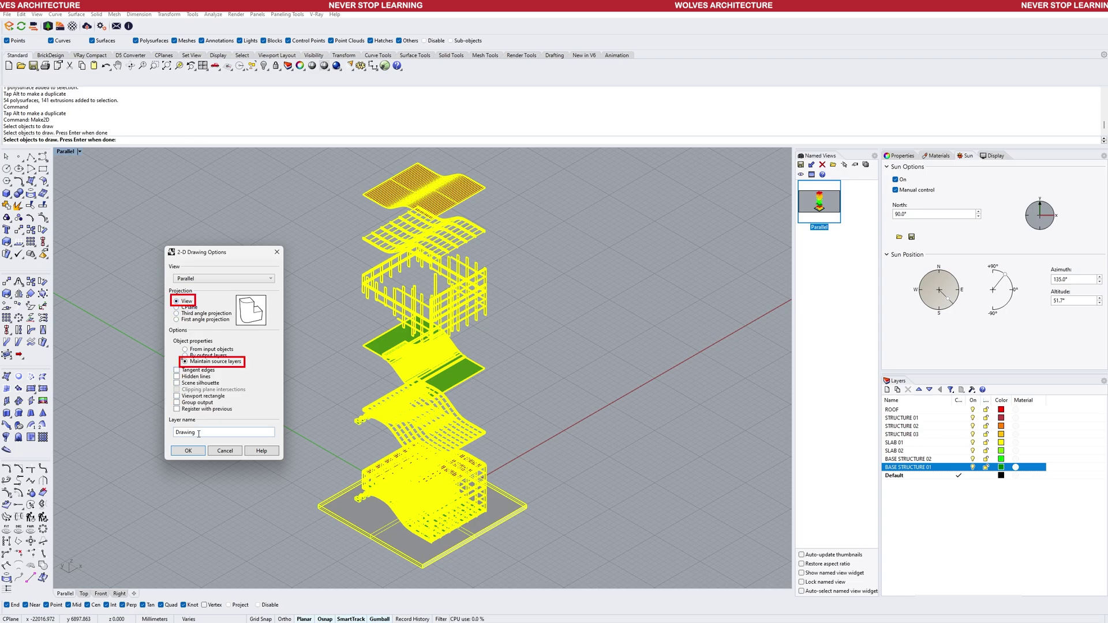
left_click(188, 450)
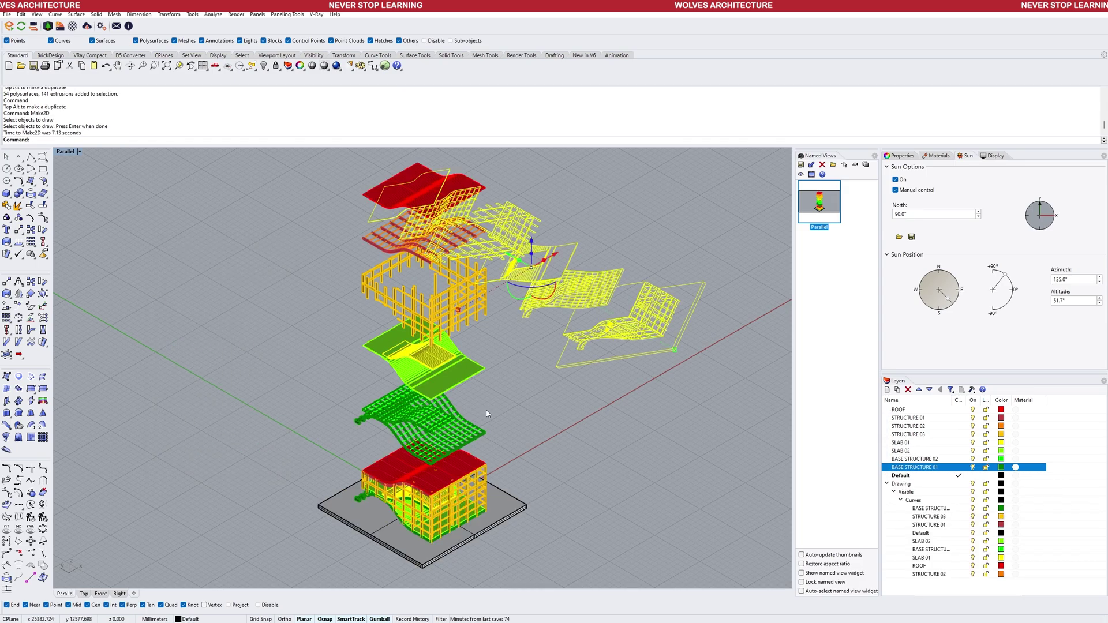
Examine the generated 2D linework up close in the Top view for stray or overlapping lines.
left_click(85, 595)
scroll(341, 382, "up", 2)
key("Escape")
scroll(345, 489, "up", 2)
scroll(344, 488, "up", 6)
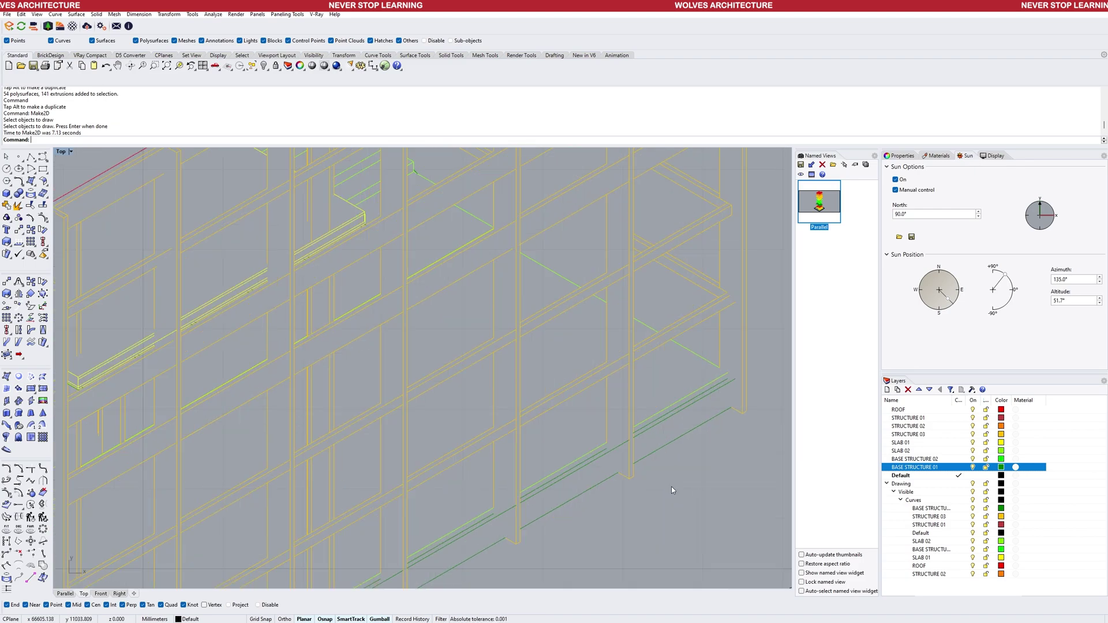
scroll(583, 420, "down", 2)
scroll(590, 456, "up", 2)
scroll(569, 419, "down", 10)
scroll(635, 392, "down", 3)
scroll(741, 389, "up", 8)
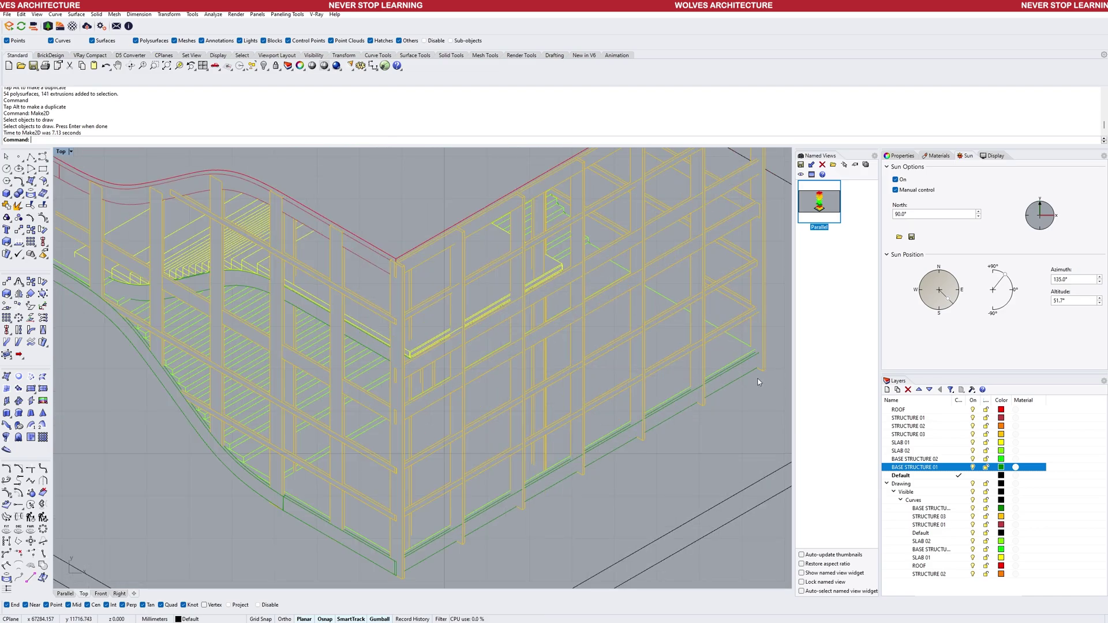
Delete the stray and overlapping curves found across the building's 2D linework.
scroll(488, 386, "down", 3)
scroll(195, 274, "up", 8)
left_click_drag(305, 290, 353, 449)
scroll(355, 448, "down", 6)
key("Delete")
scroll(389, 382, "down", 5)
scroll(247, 339, "up", 6)
scroll(231, 341, "down", 2)
scroll(441, 480, "up", 6)
left_click_drag(442, 478, 412, 483)
key("Delete")
scroll(407, 491, "down", 5)
scroll(500, 396, "up", 2)
scroll(695, 326, "up", 5)
scroll(697, 321, "down", 8)
scroll(525, 321, "up", 8)
key("Delete")
mouse_move(569, 372)
left_mouse_down()
mouse_move(531, 387)
mouse_move(549, 380)
left_mouse_up()
key("Delete")
scroll(481, 302, "down", 6)
key("Delete")
scroll(481, 302, "down", 5)
Split the lowest beam's curves at the corner column edge of the 2D frame and remove the overlapping end pieces.
scroll(303, 300, "up", 10)
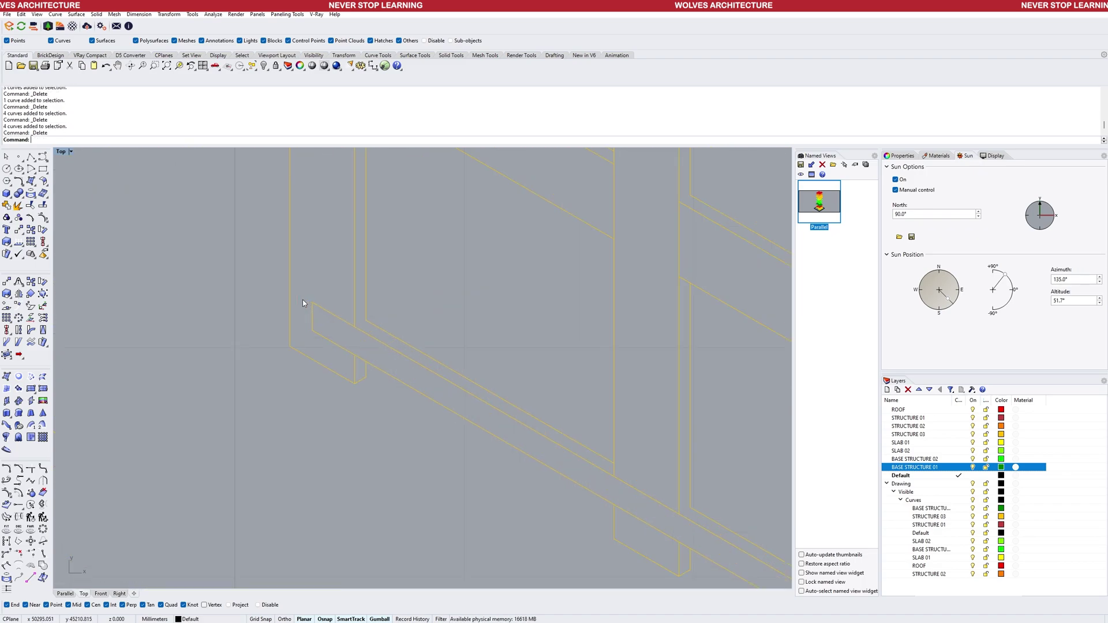
left_click(31, 468)
left_click(354, 315)
left_click(376, 340)
left_click(376, 369)
left_click(355, 371)
scroll(335, 401, "down", 6)
scroll(420, 397, "up", 5)
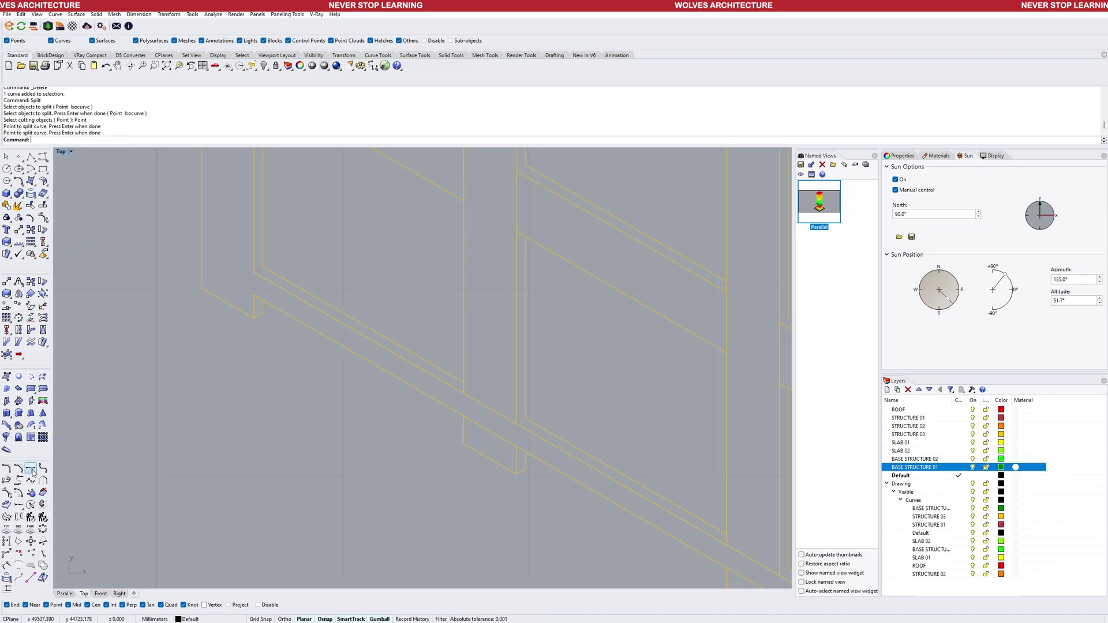
Split and connect the beam curves at the column joint of the 2D frame, and delete the leftover segment.
left_click(32, 471)
left_click(494, 413)
type("split")
key("Return")
left_click(488, 407)
left_click(30, 468)
key("Return")
scroll(446, 215, "up", 5)
left_click(447, 217)
key("Delete")
Try deleting the small overlapping curves at a frame joint, and undo the deletion.
scroll(530, 333, "down", 6)
scroll(475, 405, "up", 5)
left_click_drag(475, 405, 464, 397)
key("Delete")
scroll(483, 406, "down", 5)
scroll(381, 429, "up", 6)
scroll(384, 426, "down", 6)
scroll(387, 432, "up", 9)
scroll(247, 522, "up", 5)
key("ctrl+z")
Try deleting further overlapping curves along the frame's beams and columns, and undo the last five changes.
left_click(254, 526)
key("Delete")
left_click(405, 434)
key("Delete")
scroll(405, 433, "down", 9)
scroll(522, 335, "up", 8)
left_click_drag(490, 421, 479, 412)
key("Delete")
scroll(480, 412, "down", 5)
left_click(413, 375)
key("Delete")
scroll(413, 375, "down", 4)
scroll(444, 355, "down", 12)
scroll(545, 347, "up", 6)
scroll(545, 347, "down", 9)
key("ctrl+z")
key("ctrl+z")
key("ctrl+z")
key("ctrl+z")
key("ctrl+z")
Delete the remaining stray and overlapping curves one by one across the building's 2D linework.
scroll(332, 369, "down", 4)
left_click(323, 379)
scroll(324, 379, "down", 3)
scroll(375, 416, "up", 15)
left_click(228, 558)
key("Delete")
left_click(359, 501)
key("Delete")
scroll(445, 407, "down", 9)
scroll(464, 420, "up", 14)
left_click(490, 484)
key("Delete")
scroll(491, 462, "down", 13)
scroll(370, 404, "up", 12)
left_click(357, 427)
key("Delete")
scroll(364, 399, "down", 8)
scroll(519, 323, "up", 12)
left_click(374, 456)
key("Delete")
scroll(439, 346, "down", 8)
scroll(536, 392, "up", 12)
left_click(517, 375)
key("Delete")
scroll(423, 365, "down", 18)
scroll(424, 365, "down", 6)
scroll(548, 337, "up", 6)
scroll(346, 231, "up", 5)
left_click_drag(331, 170, 346, 222)
key("Delete")
Connect the broken curve pairs in the assembled building's frame and delete the leftover curves.
scroll(416, 323, "up", 6)
left_click(31, 468)
left_click(430, 293)
left_click(556, 258)
left_click(444, 355)
left_click(555, 311)
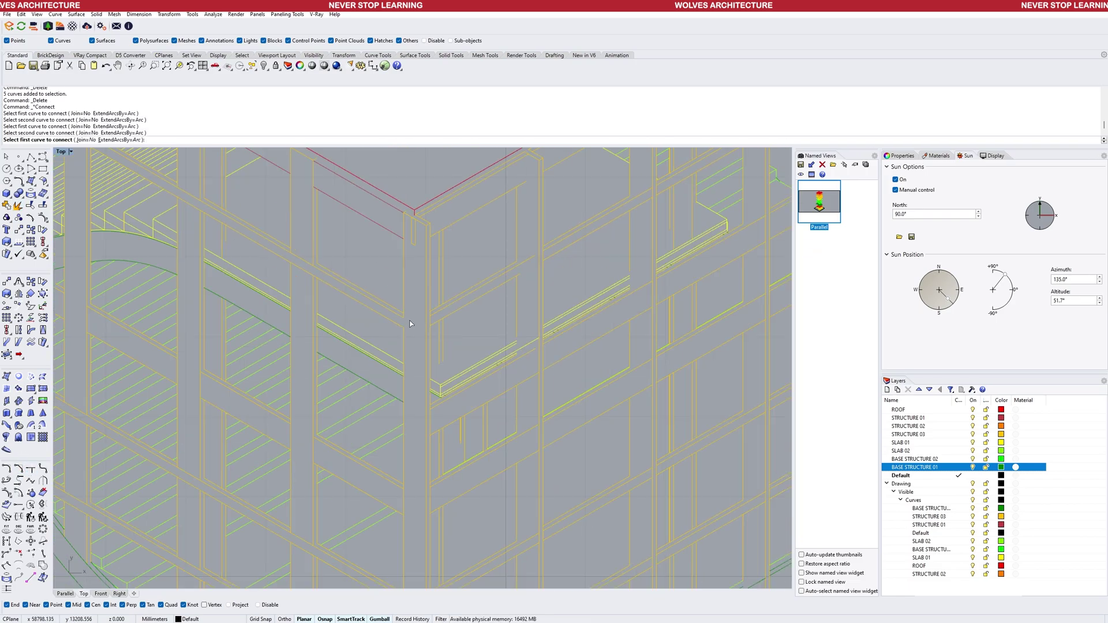
key("Delete")
Export the whole exploded 2D drawing as an Adobe Illustrator file named AXO, using an RGB snapshot of the current view.
scroll(544, 373, "up", 10)
scroll(495, 433, "down", 20)
scroll(495, 434, "up", 8)
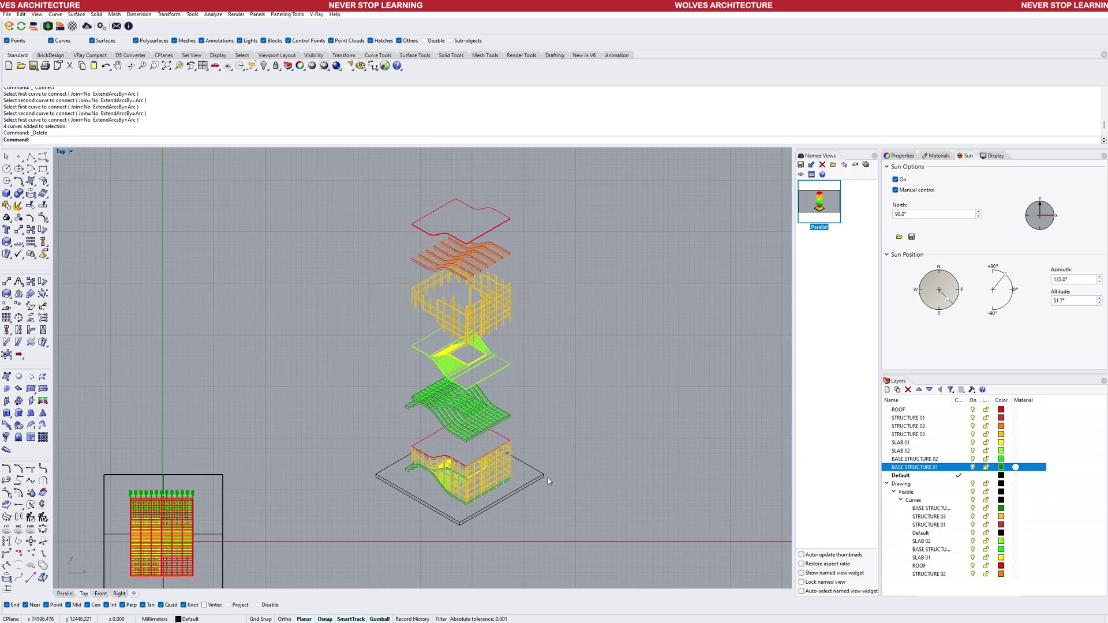
scroll(550, 482, "down", 6)
left_click_drag(519, 522, 358, 271)
type("export")
key("Return")
left_click(180, 297)
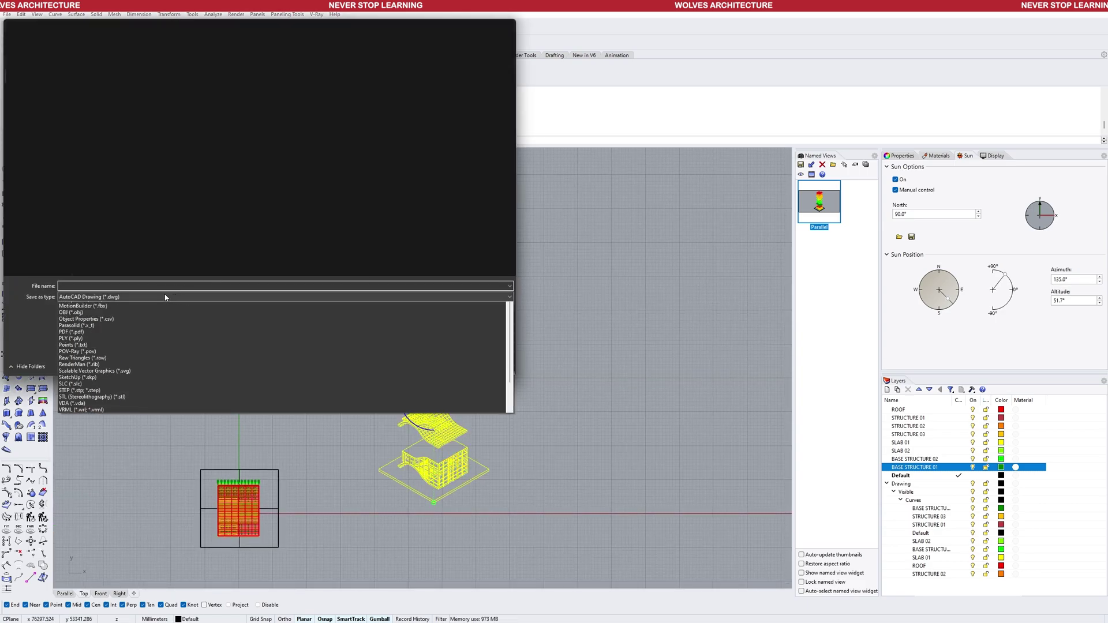
scroll(134, 408, "up", 2)
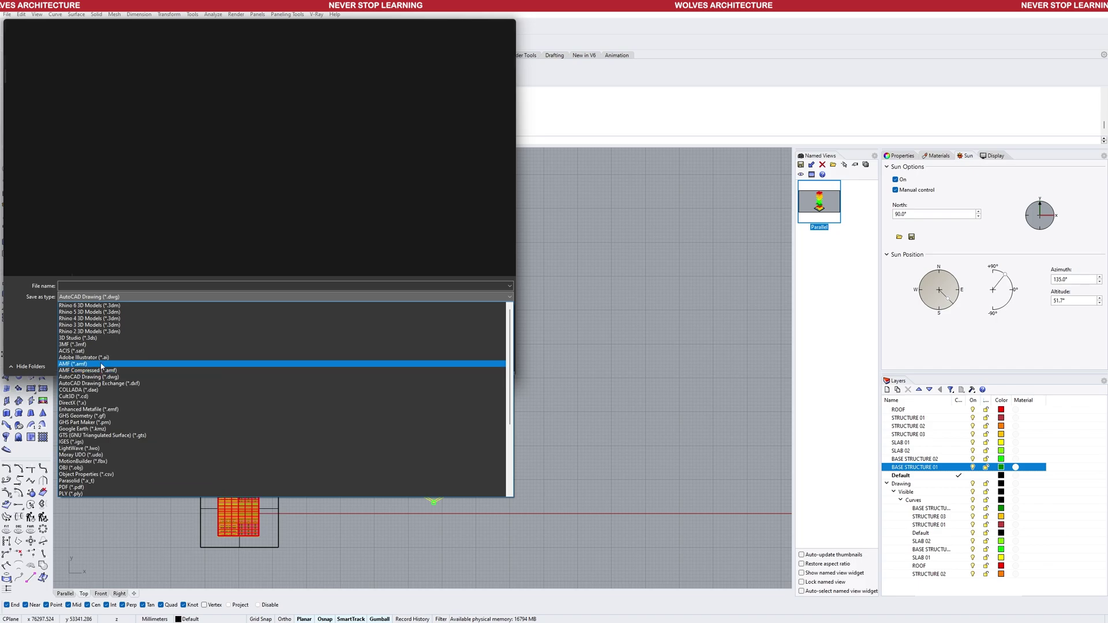
left_click(98, 358)
left_click(154, 286)
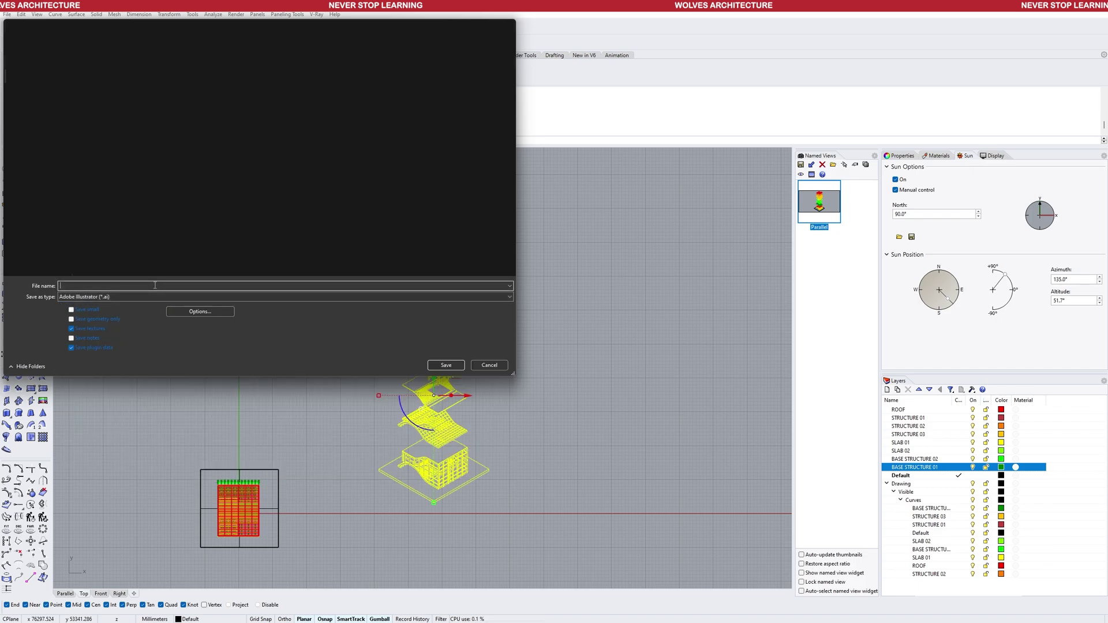
left_click(423, 295)
left_click(446, 366)
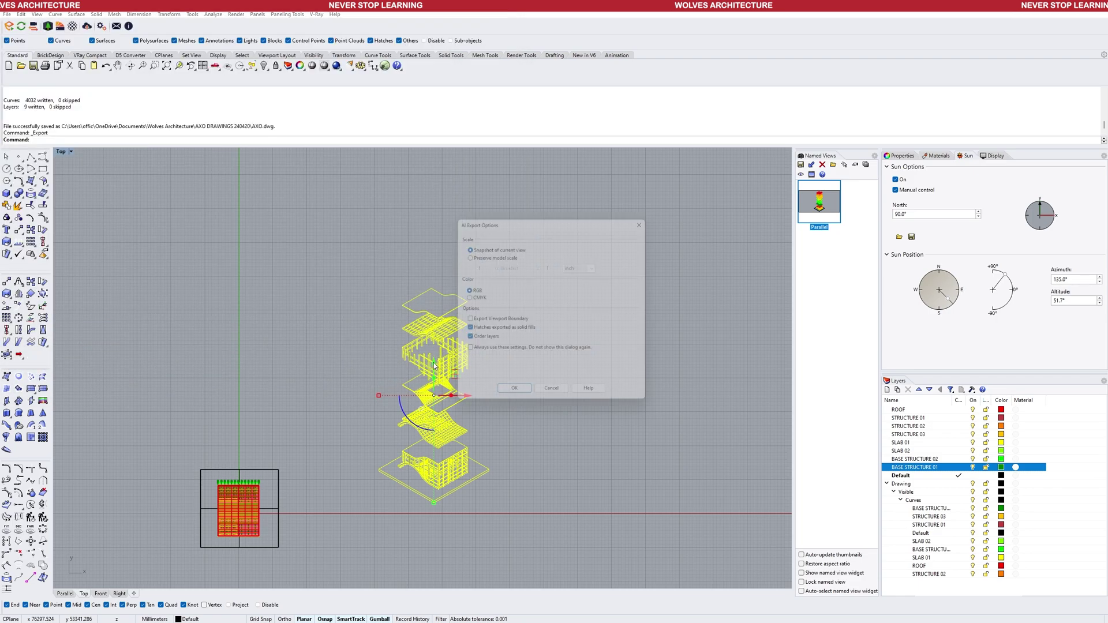
left_click(513, 397)
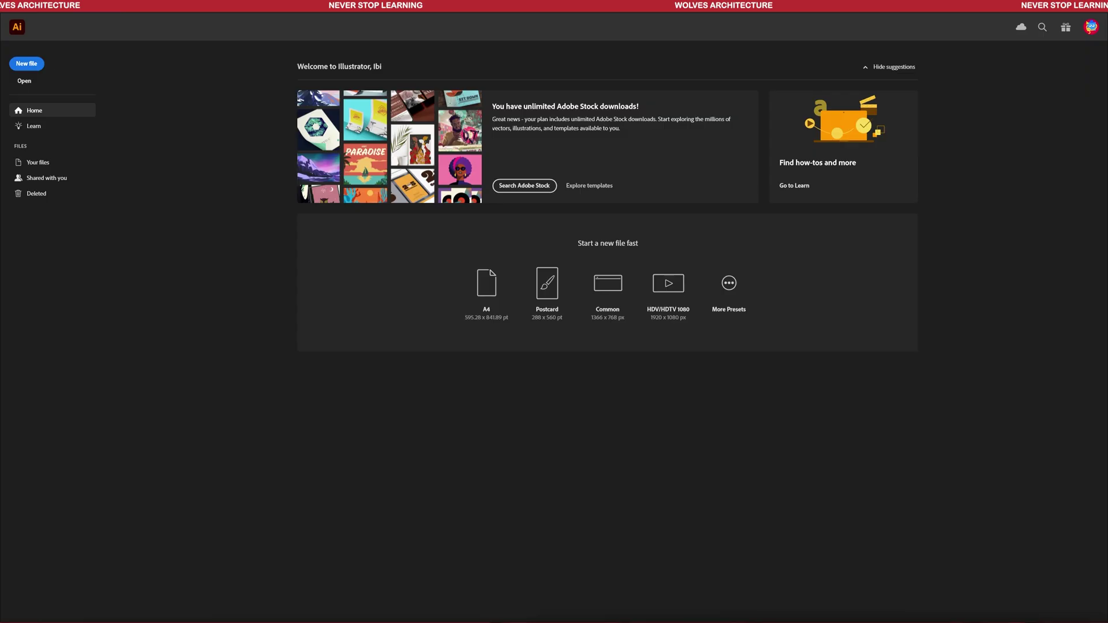
Switch to Illustrator, open the exported AXO drawing and close the floating Basic RGB swatches.
left_click_drag(207, 594, 487, 448)
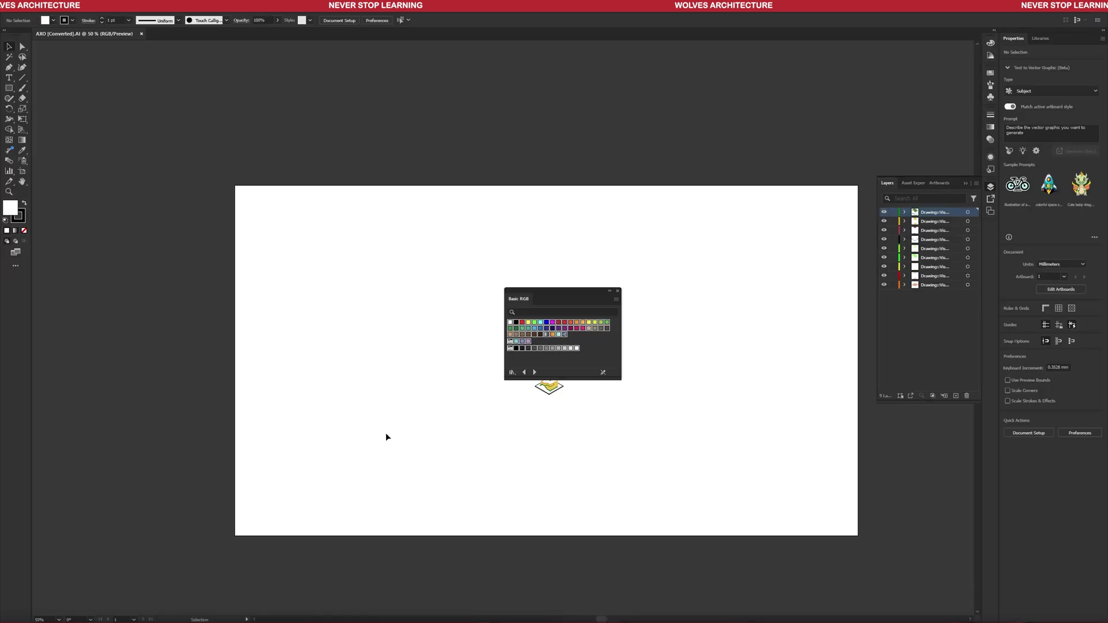
left_click_drag(516, 286, 787, 72)
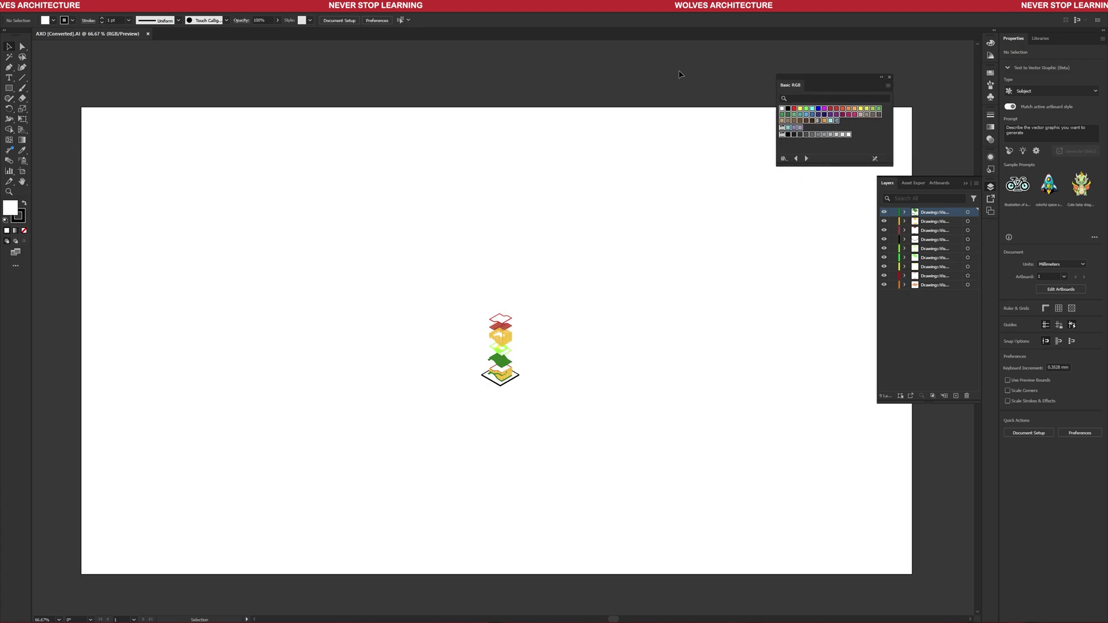
left_click(888, 86)
key("Escape")
left_click(53, 20)
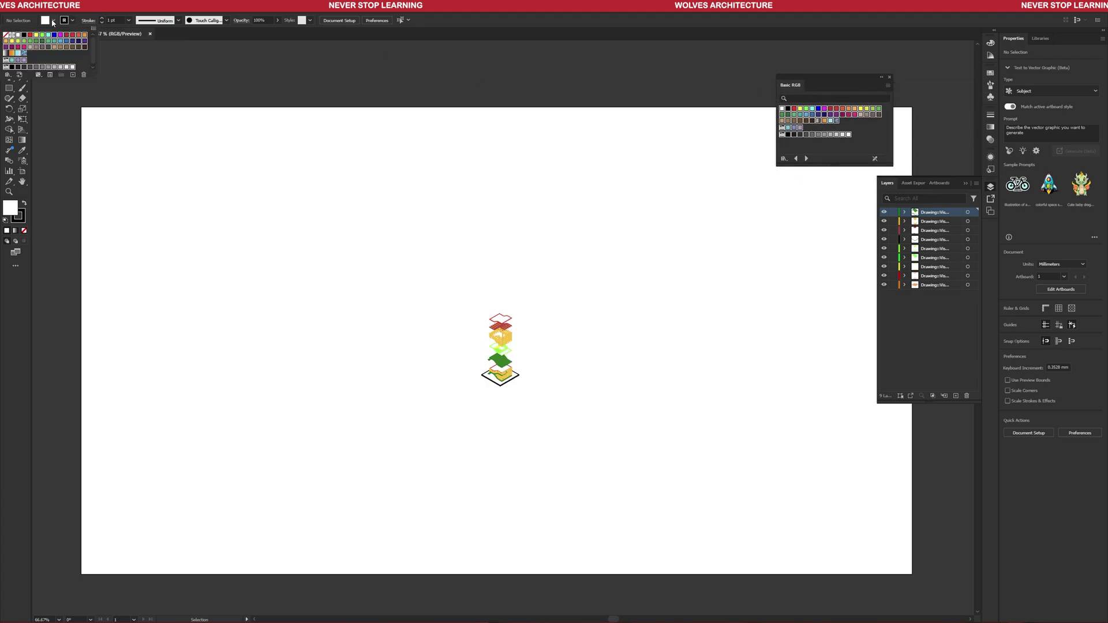
left_click(890, 78)
scroll(495, 357, "up", 6)
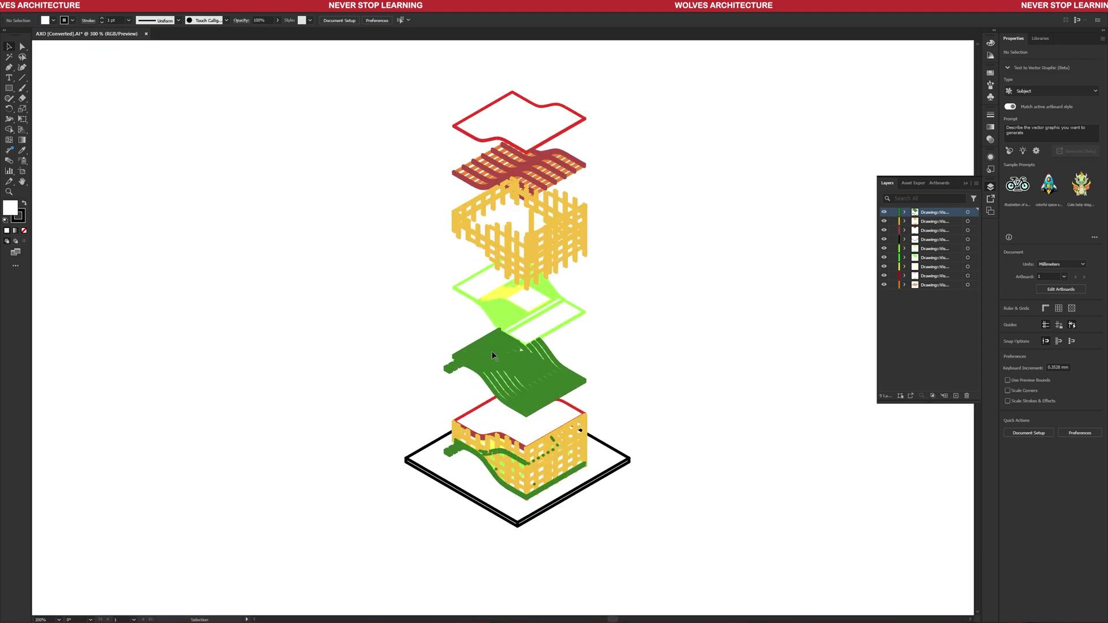
scroll(692, 369, "down", 1)
middle_click_drag(733, 369, 655, 391)
scroll(573, 339, "down", 3, "alt")
Switch to Pinterest, browse the axonometric drawing architecture results and examine the blue exploded axonometric as a style reference.
left_click_drag(1, 110, 776, 68)
scroll(716, 358, "down", 6)
scroll(716, 361, "down", 10)
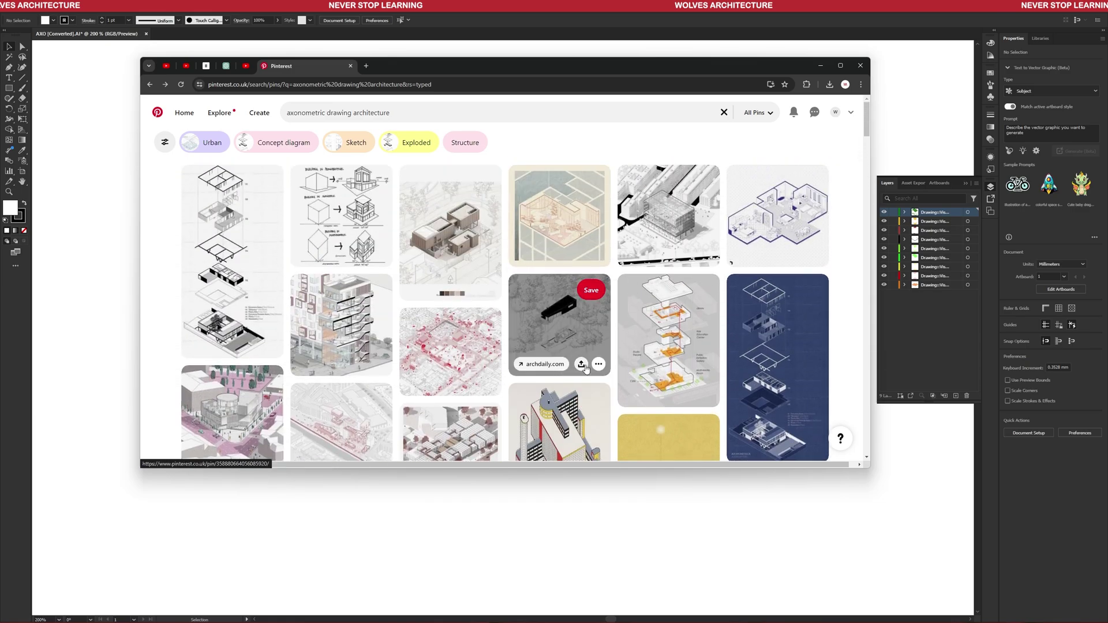
left_click(763, 336)
scroll(424, 323, "up", 3)
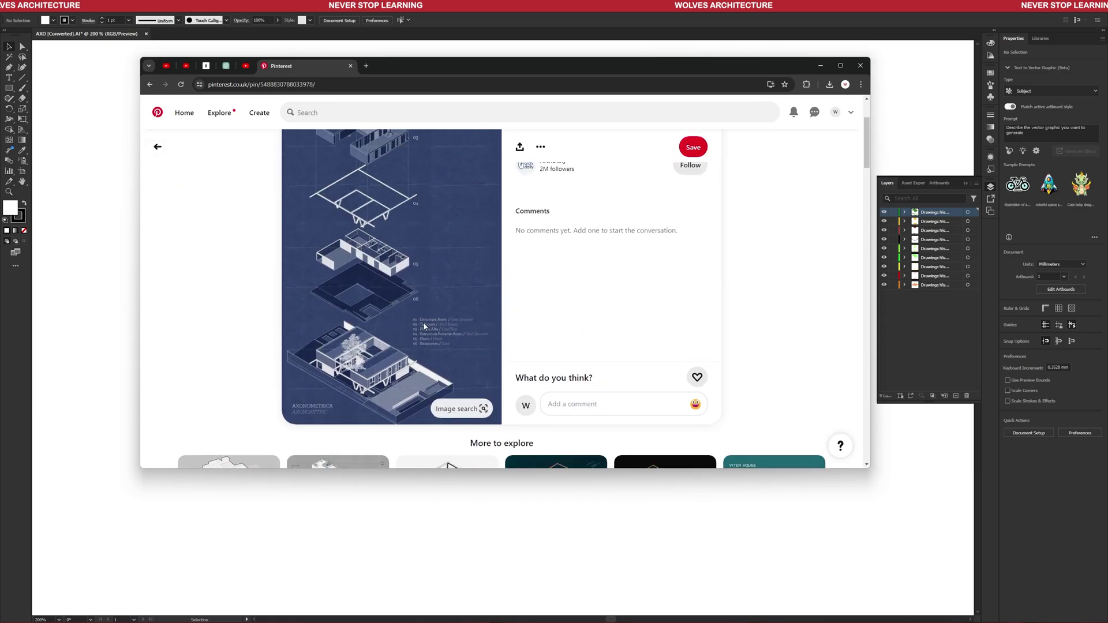
left_click(821, 65)
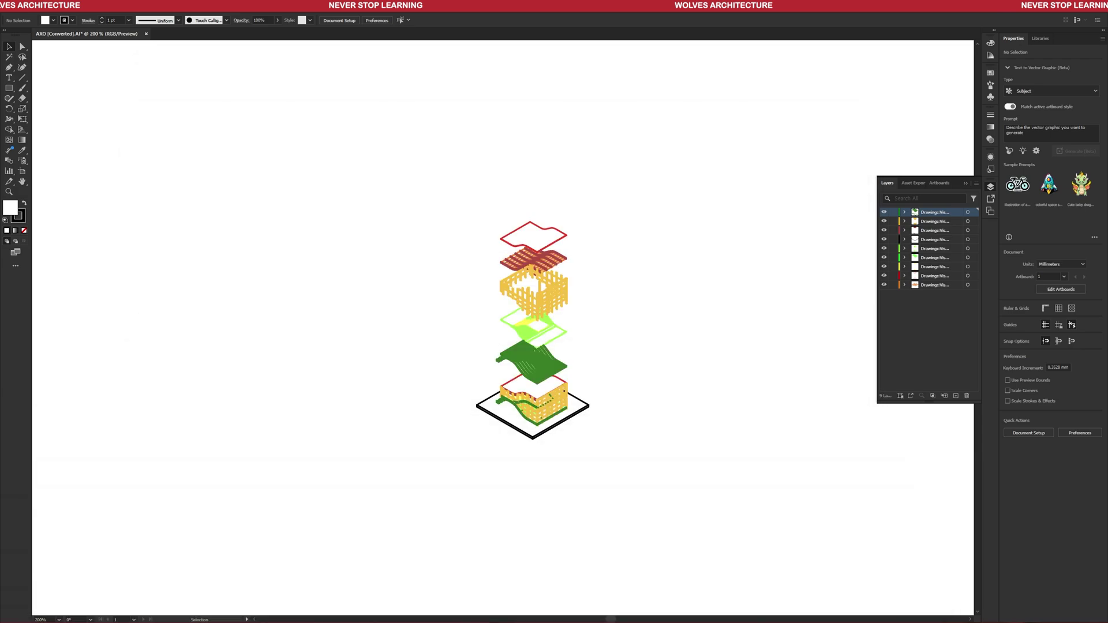
Place the blue axonometric reference image beside the drawing in Illustrator, on its own layer named REF.
scroll(317, 254, "down", 4, "alt")
left_click_drag(303, 222, 507, 280)
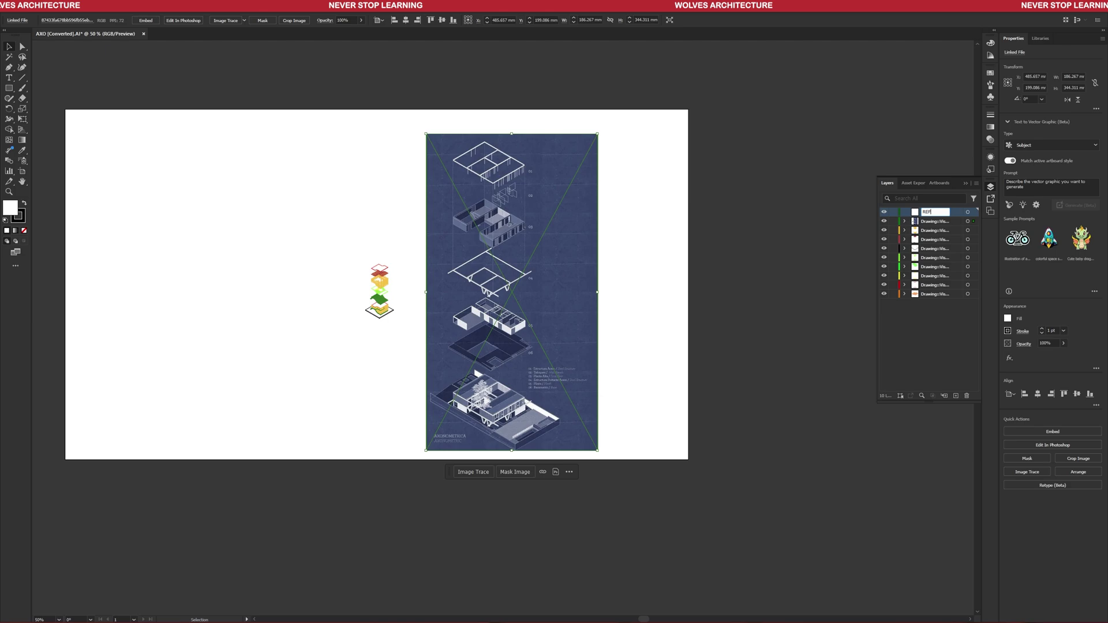
left_click_drag(594, 234, 617, 233)
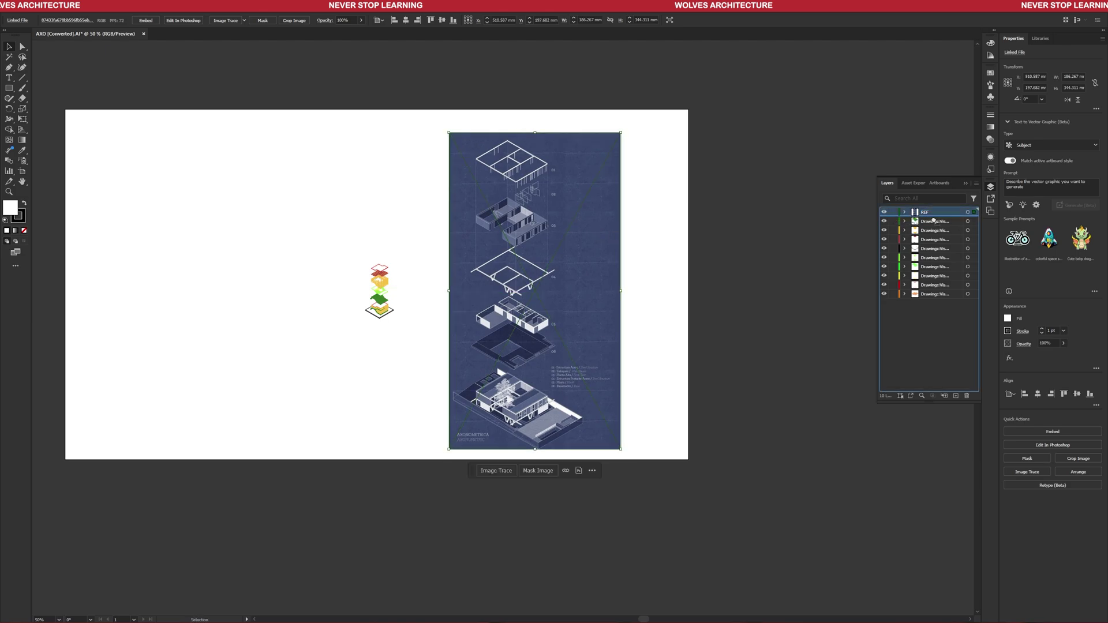
left_click_drag(526, 294, 533, 290)
Draw a rectangle about 677 x 381 mm covering the artboard and fill it with the blue sampled from the reference image.
left_click_drag(399, 327, 811, 494)
key("v")
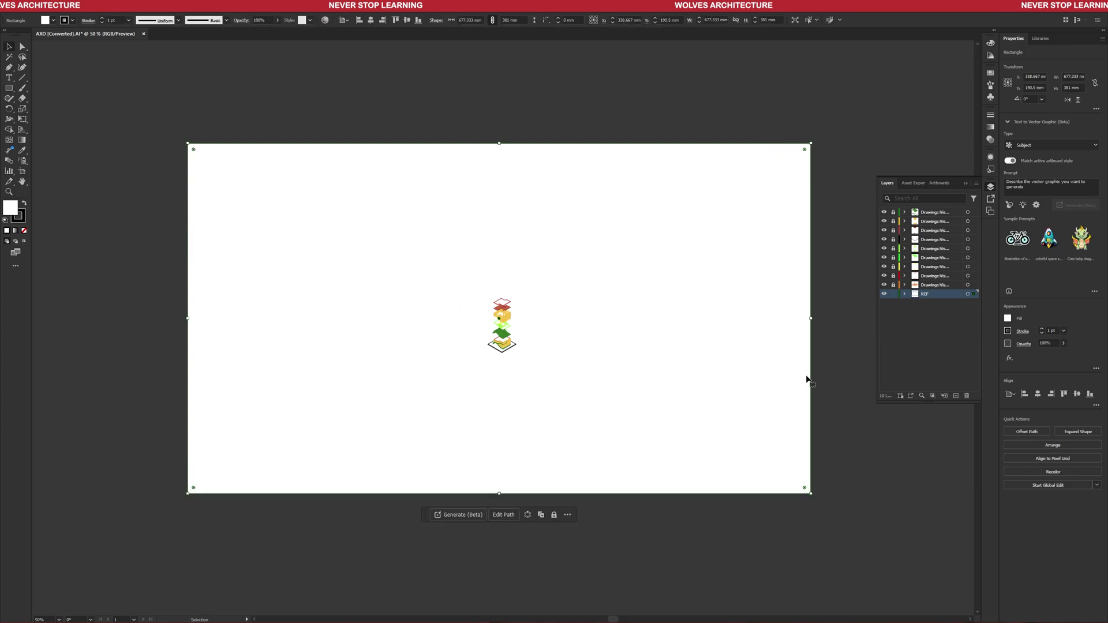
mouse_move(750, 253)
left_mouse_down()
mouse_move(756, 304)
mouse_move(792, 292)
mouse_move(790, 256)
mouse_move(798, 316)
left_mouse_up()
key("i")
left_click(724, 178)
key("v")
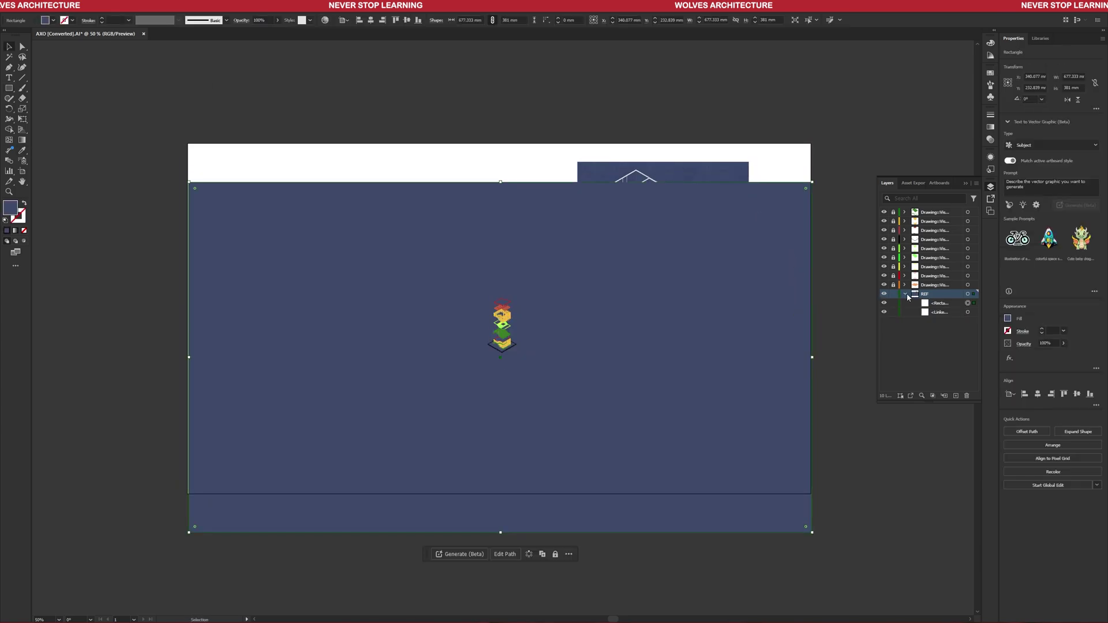
Put the blue rectangle behind the reference image, align it with the artboard and lock the REF layer.
left_click_drag(938, 302, 937, 316)
mouse_move(785, 277)
left_mouse_down()
mouse_move(798, 247)
mouse_move(785, 239)
left_mouse_up()
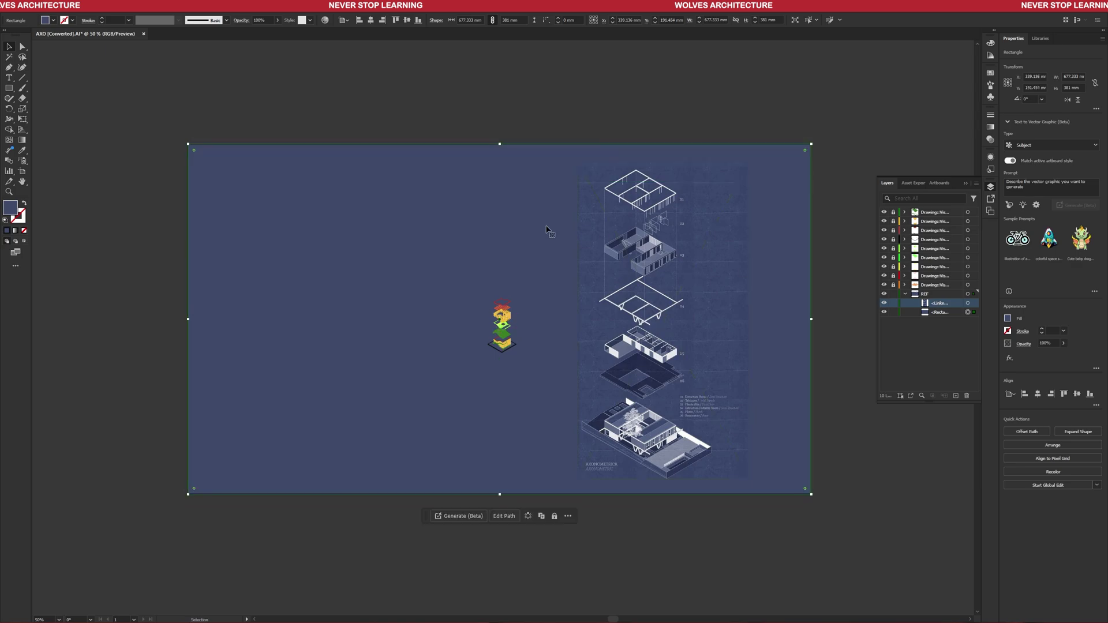
left_click(894, 294)
Enlarge the whole exploded drawing in the artboard's left part and make all its strokes white.
key("ctrl+a")
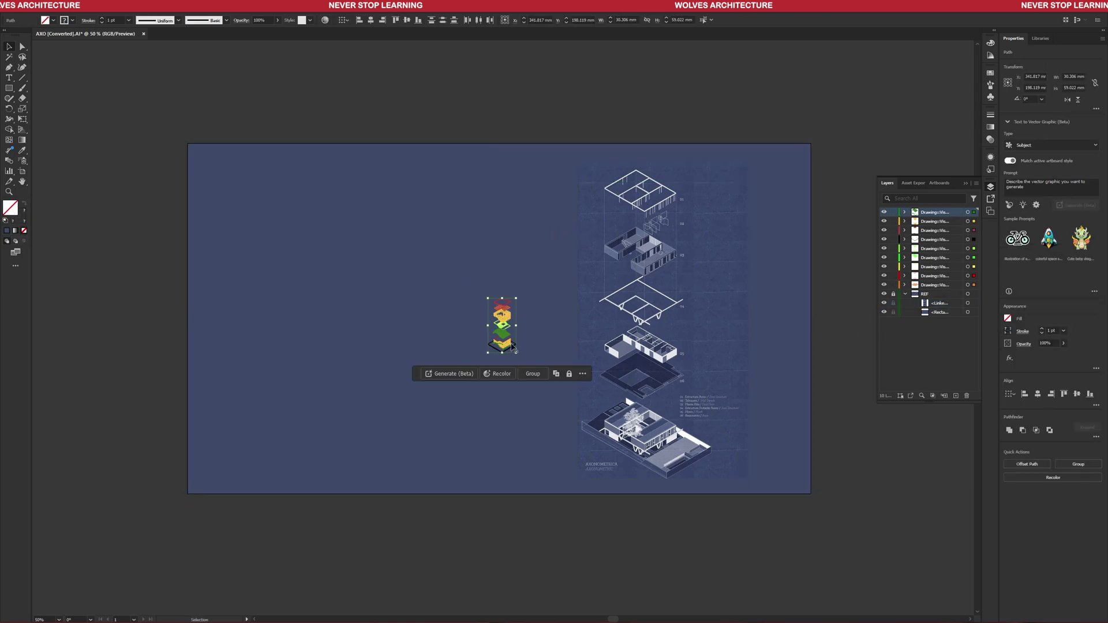
left_click_drag(256, 235, 398, 454, "shift")
left_click_drag(340, 394, 340, 397)
left_click(302, 116)
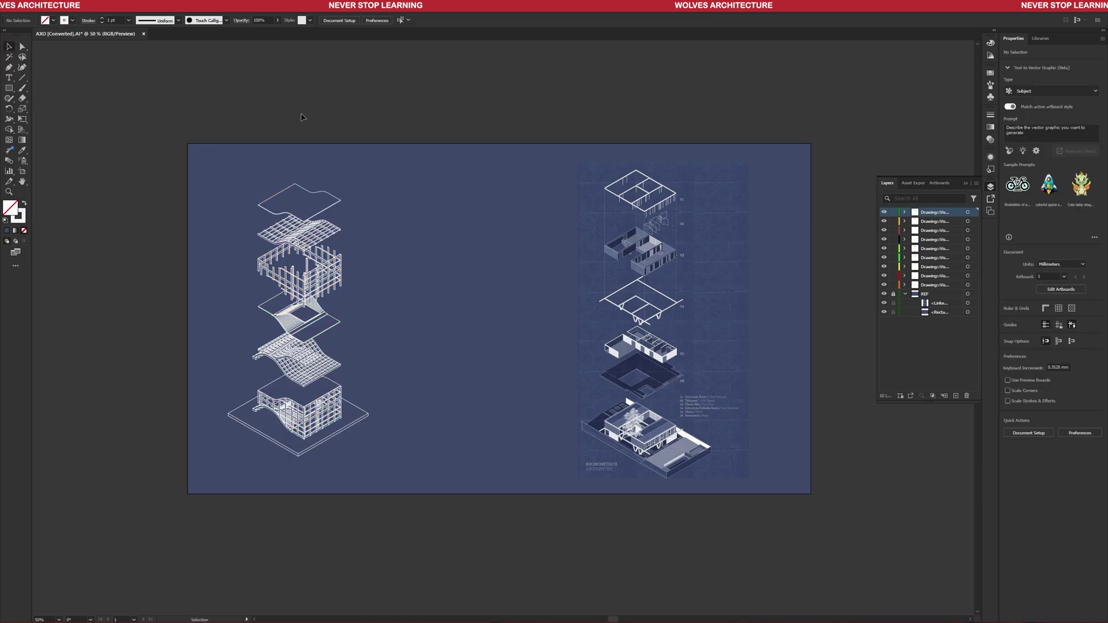
Move the reference image closer to the exploded drawing and lock the REF layer.
scroll(280, 294, "up", 3, "alt")
scroll(474, 133, "down", 1, "alt")
scroll(369, 523, "up", 1, "alt")
scroll(397, 526, "up", 2, "alt")
scroll(390, 527, "down", 2, "alt")
scroll(390, 526, "down", 4, "alt")
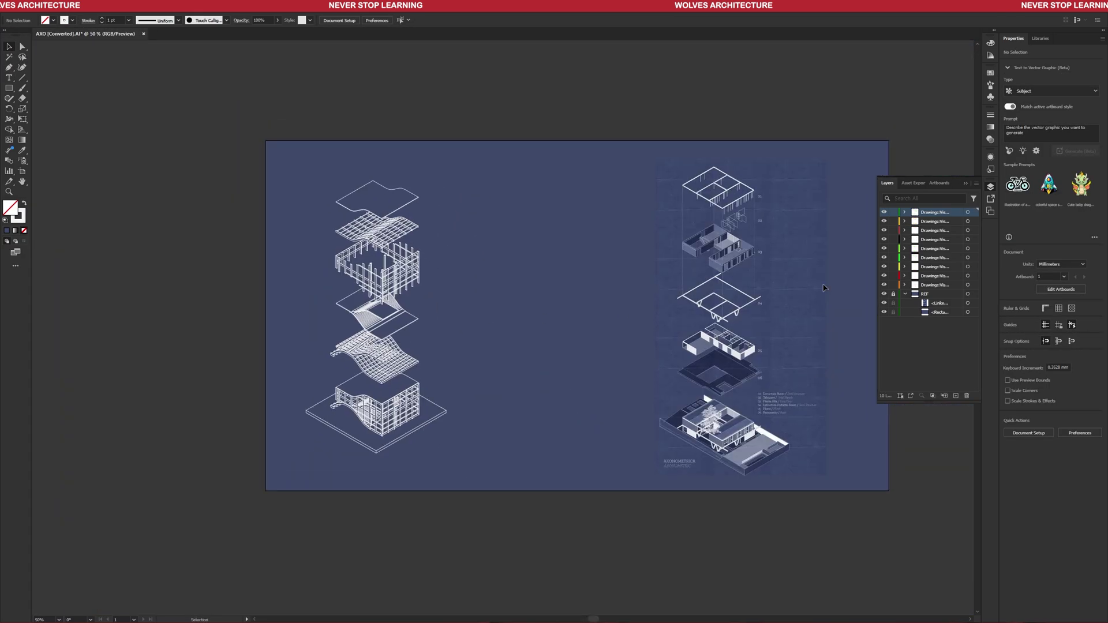
left_click(756, 281)
left_click_drag(756, 281, 583, 281)
left_click(893, 294)
Hide every linework layer except the roof beam structure and set its curves to a 0.2 pt stroke.
scroll(321, 165, "up", 5, "alt")
scroll(321, 166, "down", 3, "alt")
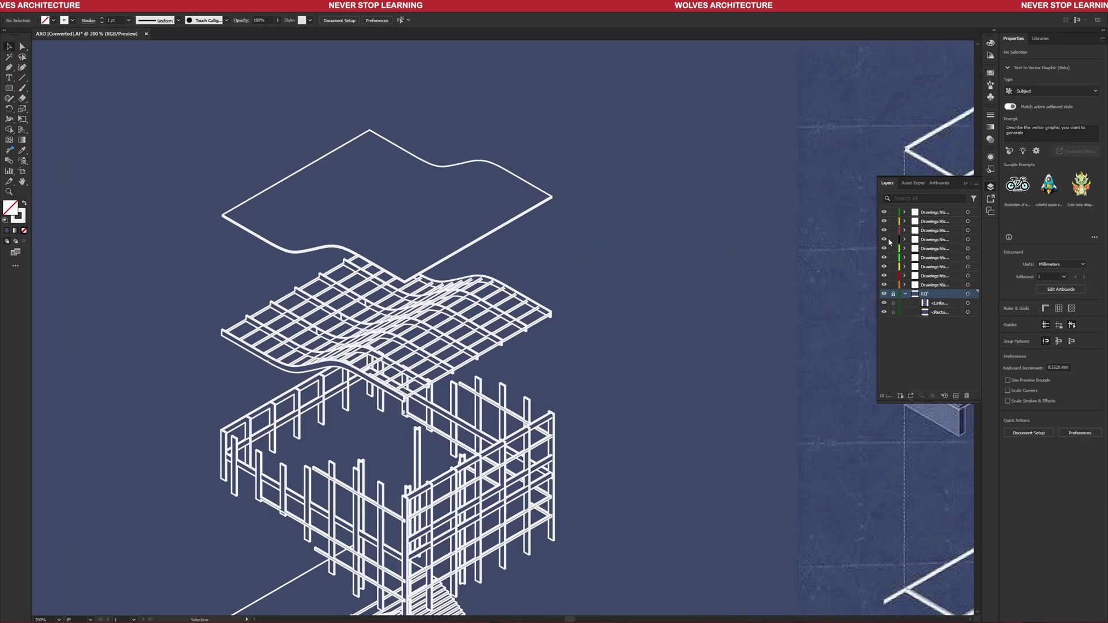
left_click_drag(884, 212, 884, 245)
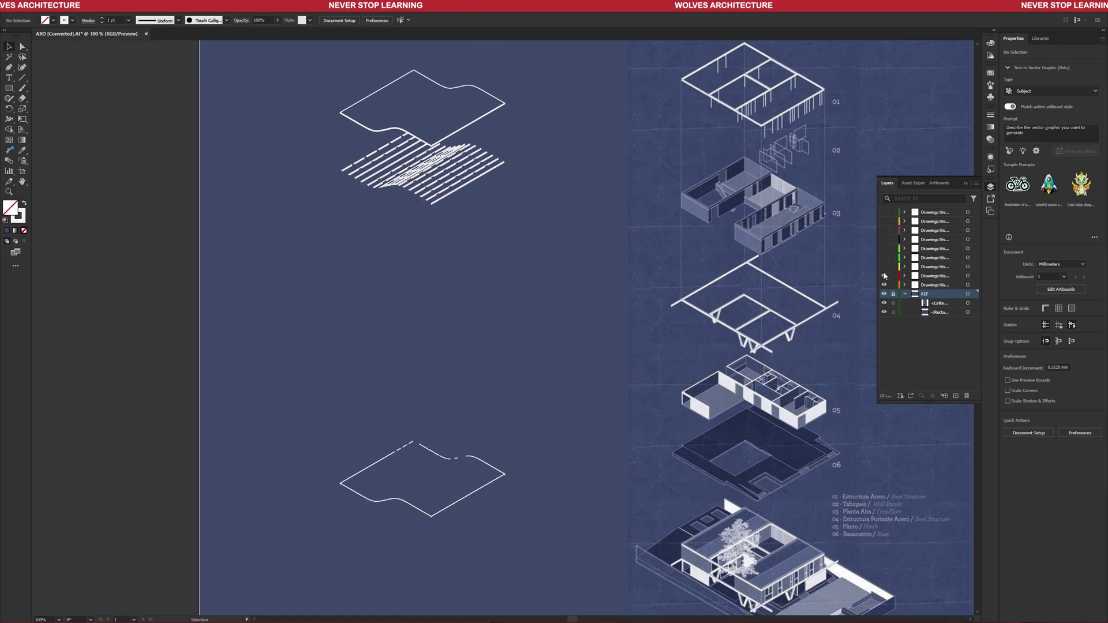
left_click_drag(297, 115, 545, 258)
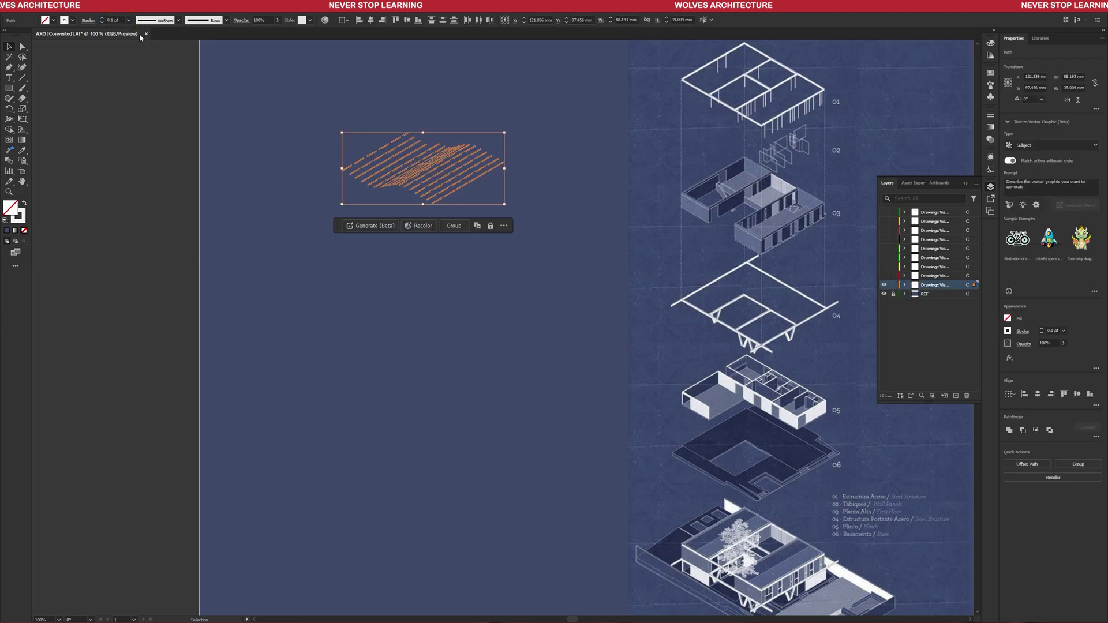
key("ctrl+plus")
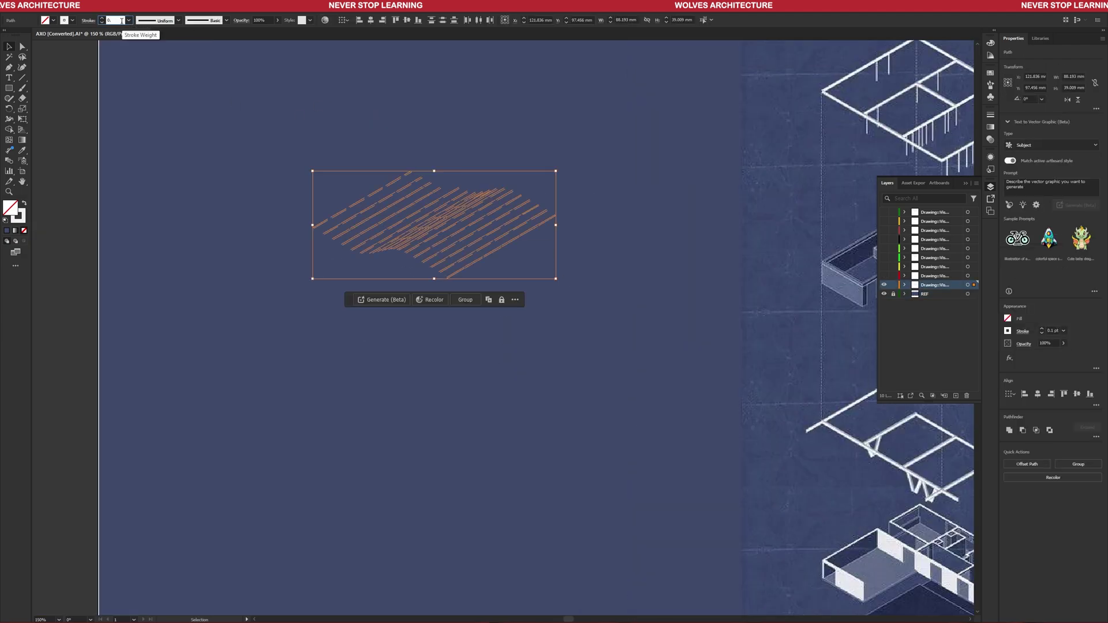
left_click(241, 94)
Show the roof outline layer and set its curves to a 0.5 pt stroke.
left_click(883, 276)
scroll(428, 228, "down", 2, "alt")
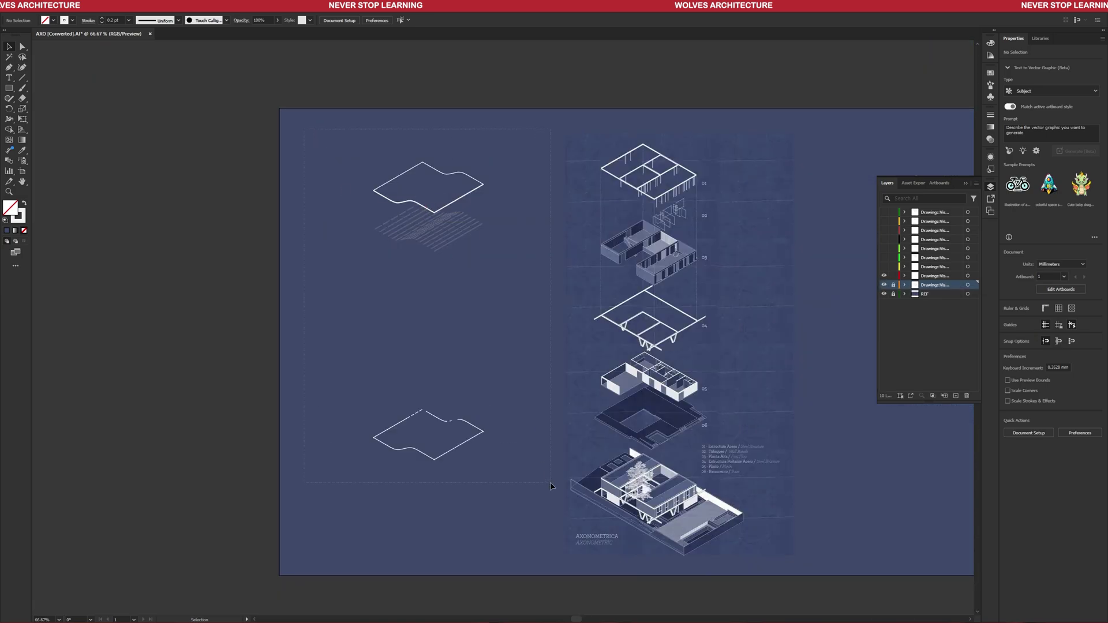
left_click_drag(551, 484, 346, 142)
scroll(443, 174, "up", 6, "alt")
left_click(141, 39)
left_click(396, 260)
scroll(384, 391, "down", 7, "alt")
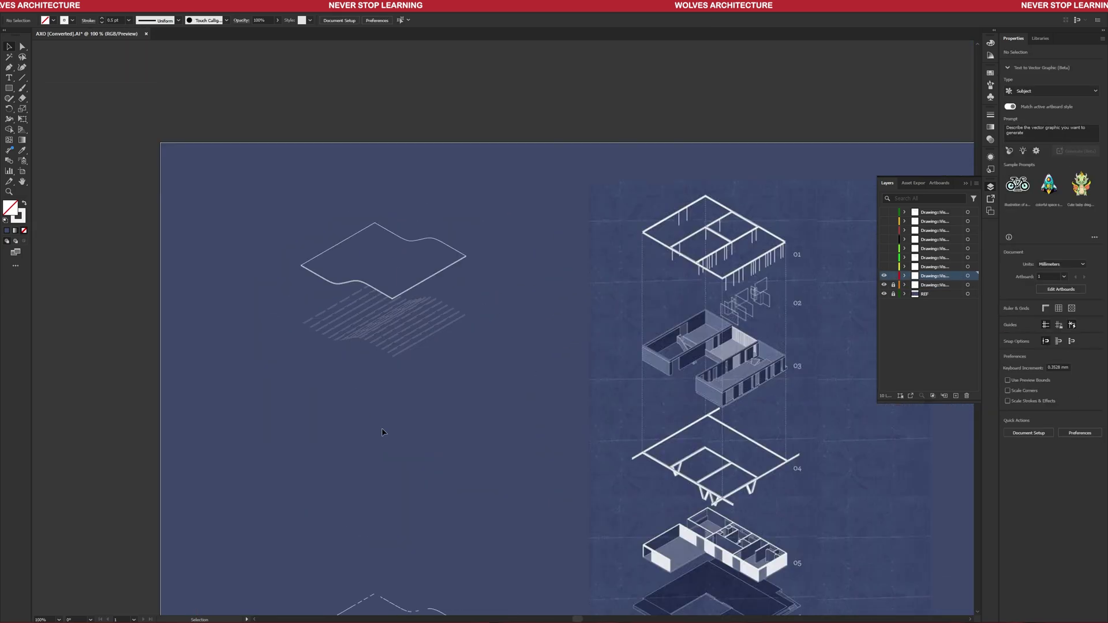
Match the lower linework's stroke to the thin lines of the drawing using the Eyedropper.
left_click_drag(266, 327, 417, 500)
scroll(361, 276, "up", 5, "alt")
key("i")
left_click(370, 237)
scroll(350, 250, "down", 5, "alt")
key("v")
left_click(320, 275)
left_click_drag(319, 275, 372, 267)
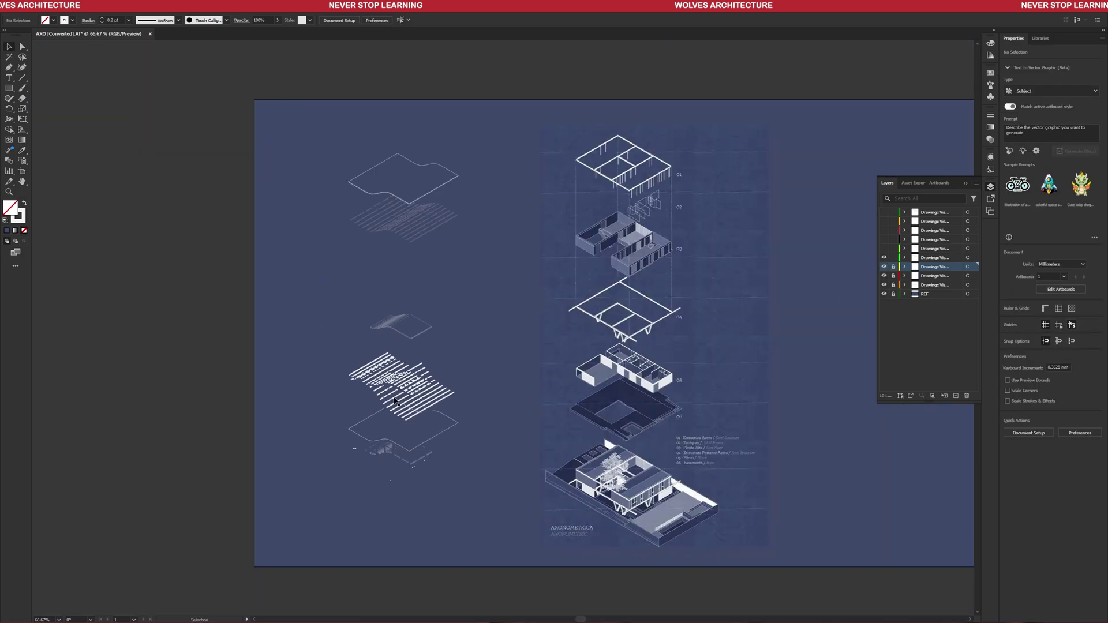
Give the heavy diagonal beam linework of the lower level the drawing's thin stroke and lock its layer.
left_click(406, 395)
scroll(405, 395, "up", 8, "alt")
scroll(391, 513, "down", 4, "alt")
left_click(462, 508)
left_click(894, 257)
Show the curved slab and stair layer, match its linework to the roof outline's 0.5 pt stroke with the Eyedropper, and lock the layer.
left_click(884, 249)
scroll(513, 413, "down", 3, "alt")
left_click_drag(378, 243, 557, 523)
scroll(469, 327, "up", 3, "alt")
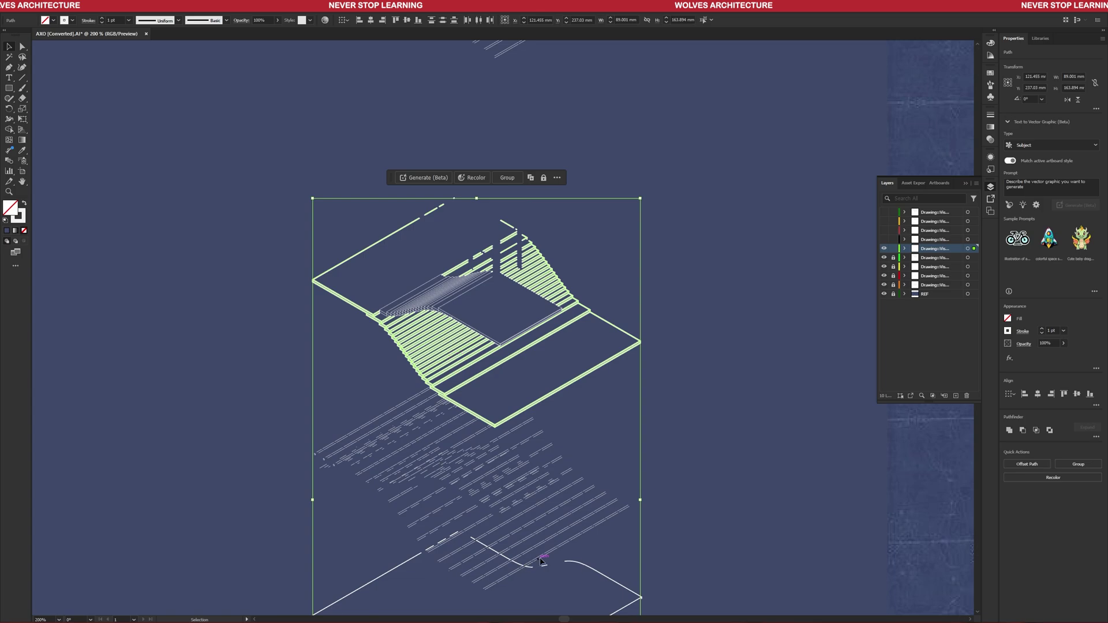
key("i")
left_click(532, 563)
key("ctrl+shift+a")
scroll(532, 562, "down", 2, "alt")
left_click_drag(486, 474, 463, 453)
left_click(893, 249)
Show the base slab layer and the wavy roof beam layer, locking the base slab layer.
left_click(884, 239)
scroll(490, 399, "down", 1, "alt")
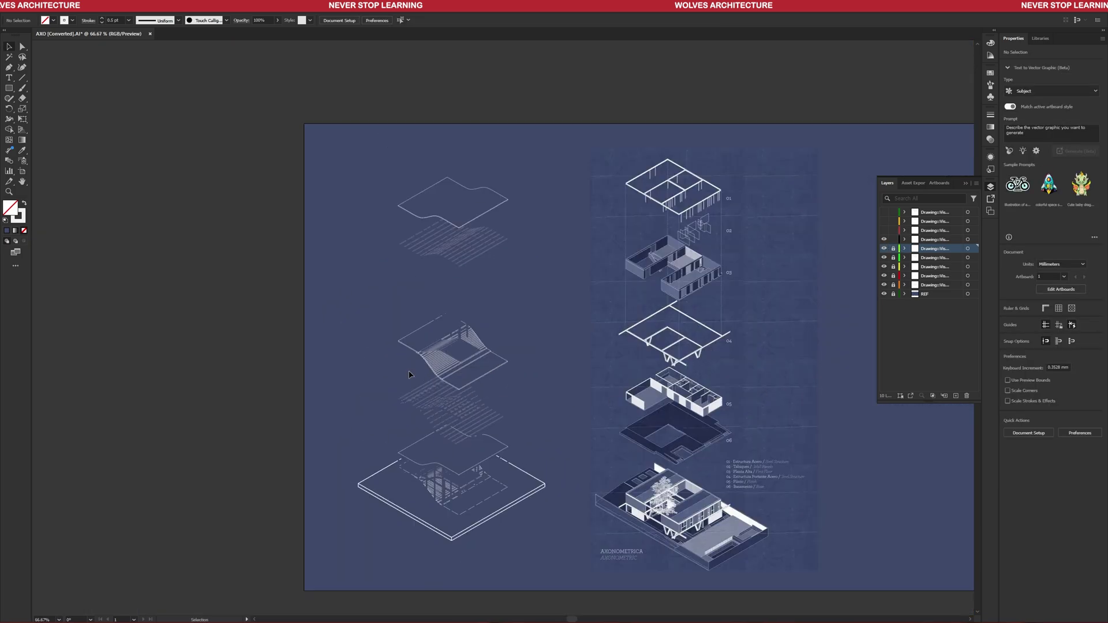
left_click(906, 237)
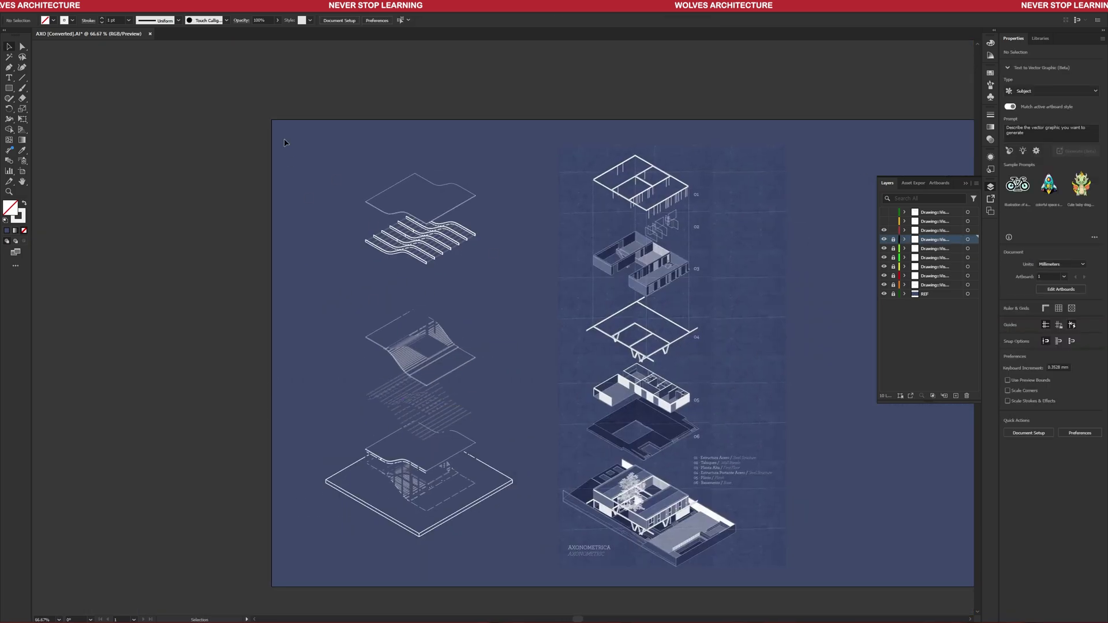
Select the wavy roof beam curves, reduce their stroke weight and lock their layer.
scroll(397, 197, "up", 2, "alt")
scroll(358, 187, "down", 2, "alt")
left_click_drag(302, 179, 496, 507)
left_click(128, 20)
left_click(137, 49)
left_click(285, 186)
left_click_drag(286, 186, 497, 508)
left_click(892, 231)
Set the column and beam frame linework to a 0.25 pt stroke and lock its layer.
key("ctrl+a")
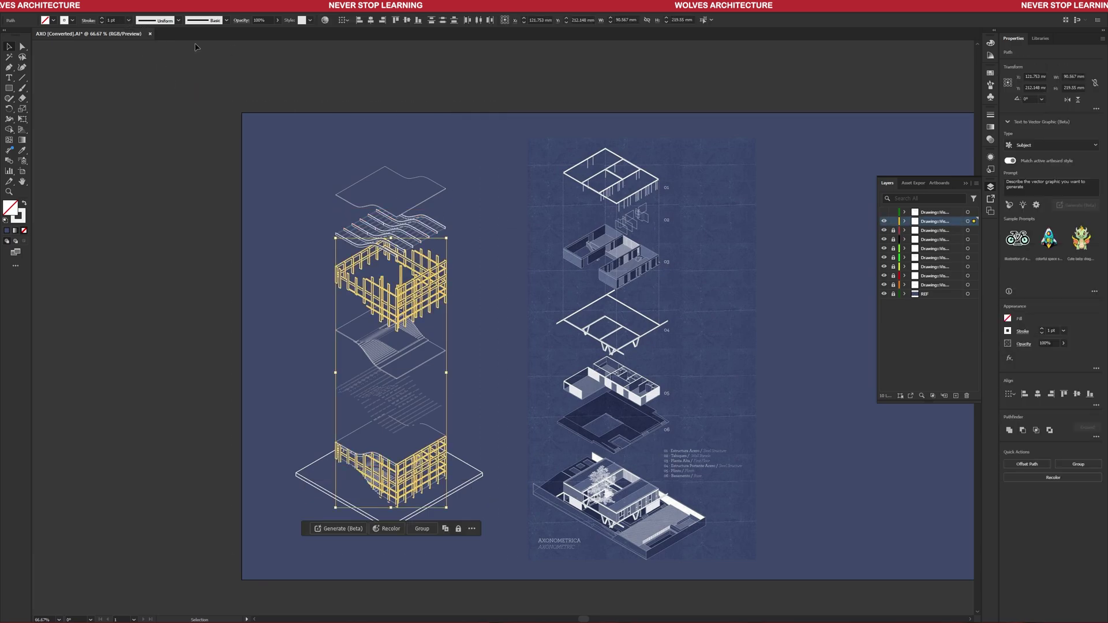
left_click(144, 29)
left_click(522, 260)
scroll(526, 260, "up", 1, "alt")
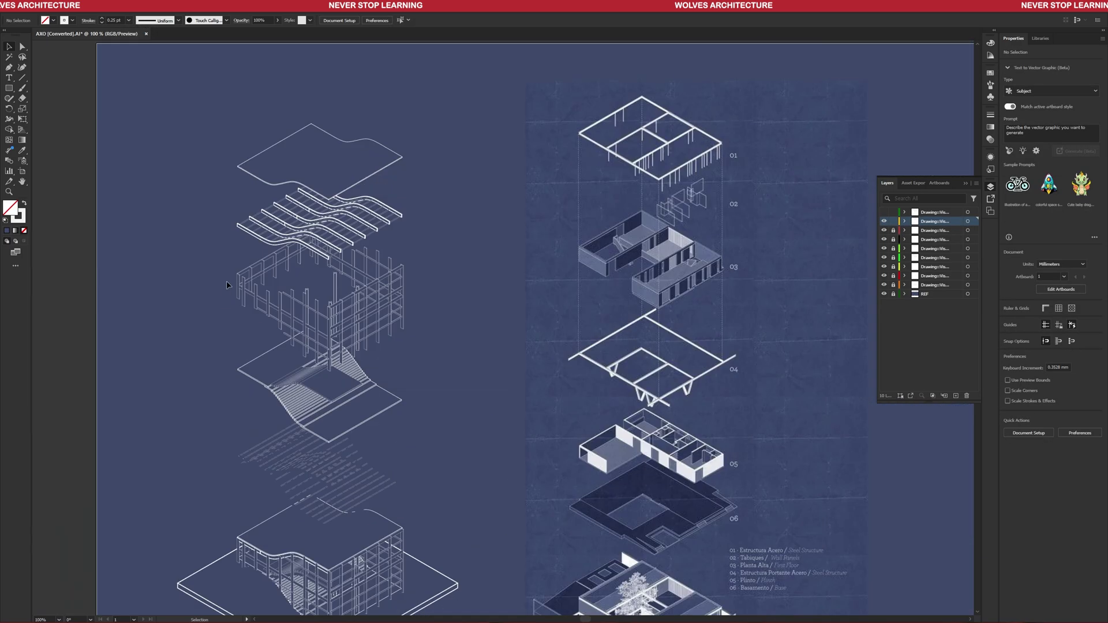
scroll(308, 427, "up", 1, "alt")
scroll(495, 520, "down", 1, "alt")
left_click(893, 221)
Show the last hidden layer with the curved floor grid and set its linework to a 0.5 pt stroke.
left_click(884, 213)
scroll(524, 431, "down", 1, "alt")
key("ctrl+a")
scroll(456, 436, "up", 3, "alt")
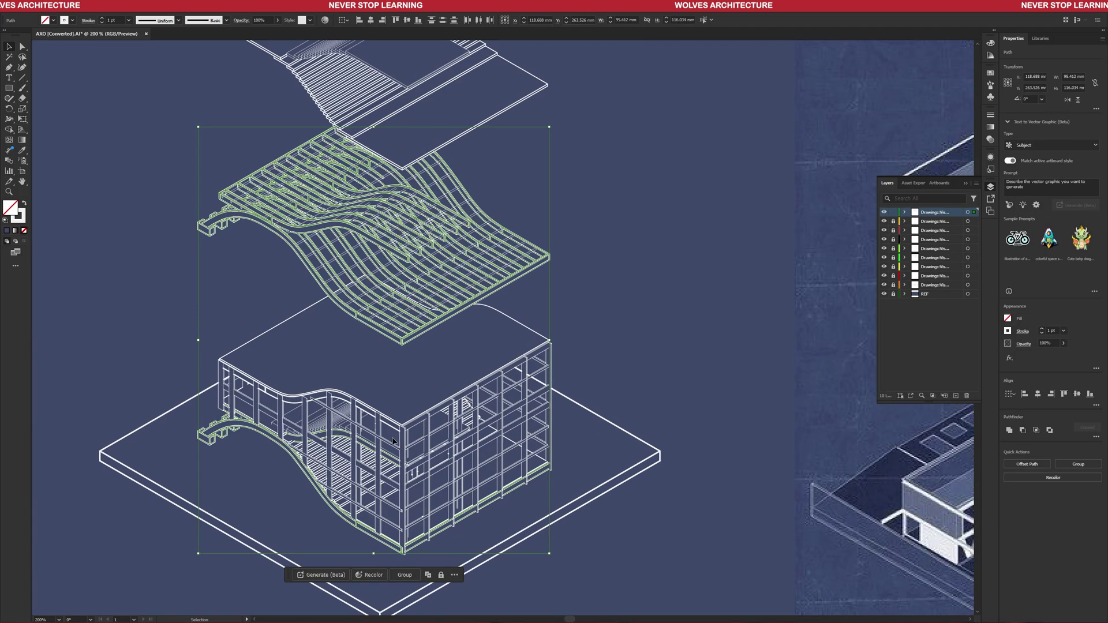
left_click(128, 20)
left_click(140, 39)
left_click(164, 159)
scroll(297, 386, "down", 3, "alt")
left_click_drag(399, 348, 444, 387)
scroll(444, 387, "up", 3, "alt")
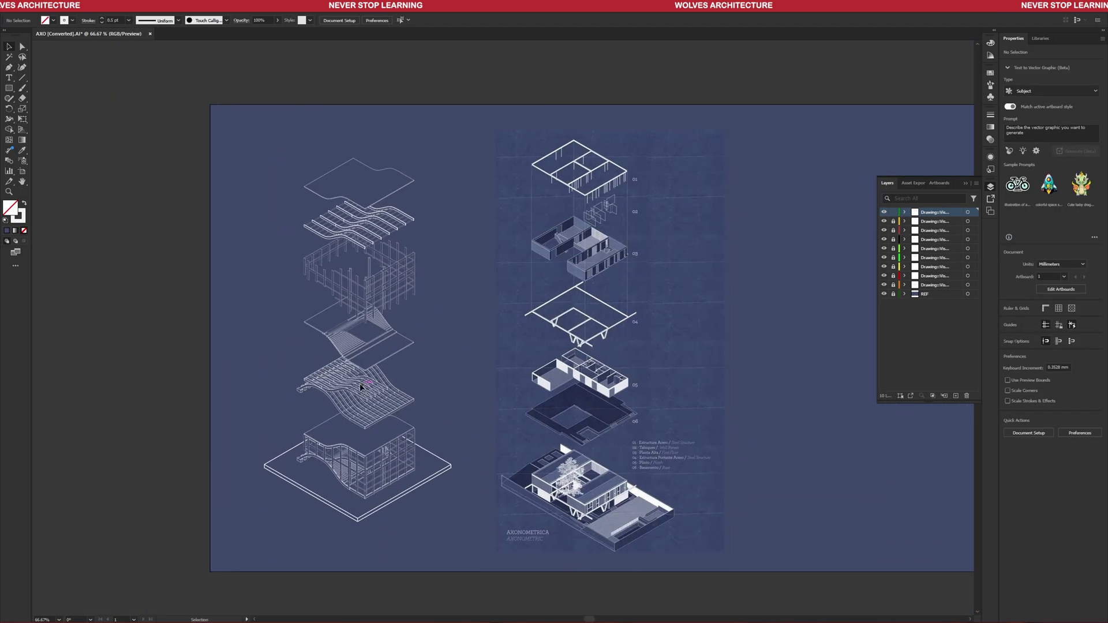
Draw a vertical line about 200 mm long from roof corner to building corner on a new layer, and copy it to the other corners.
scroll(398, 430, "down", 2, "alt")
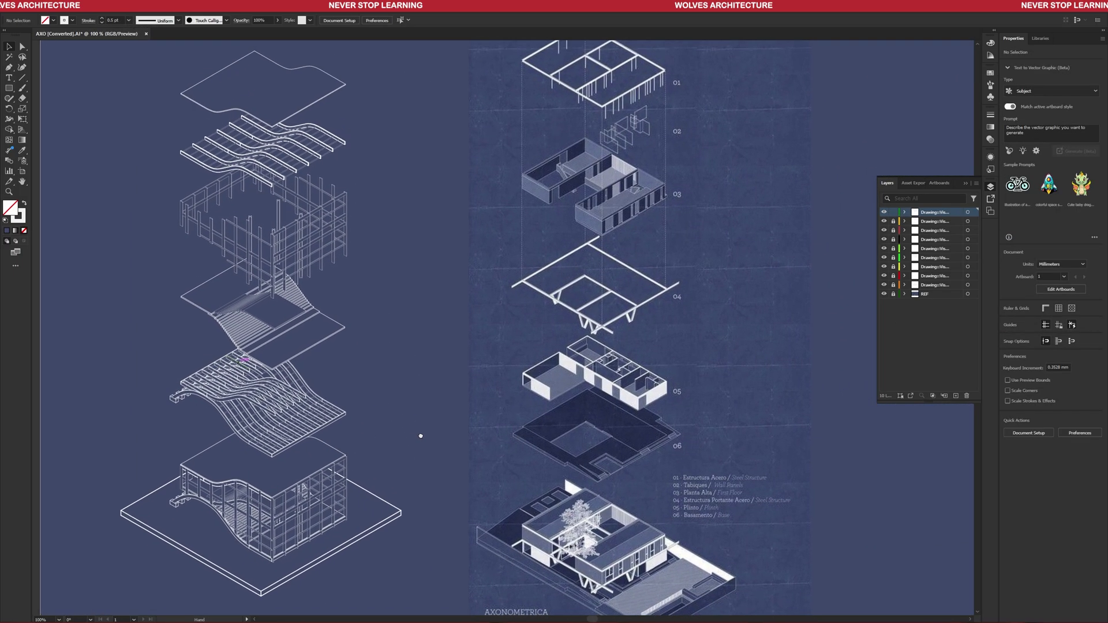
scroll(408, 435, "up", 2, "alt")
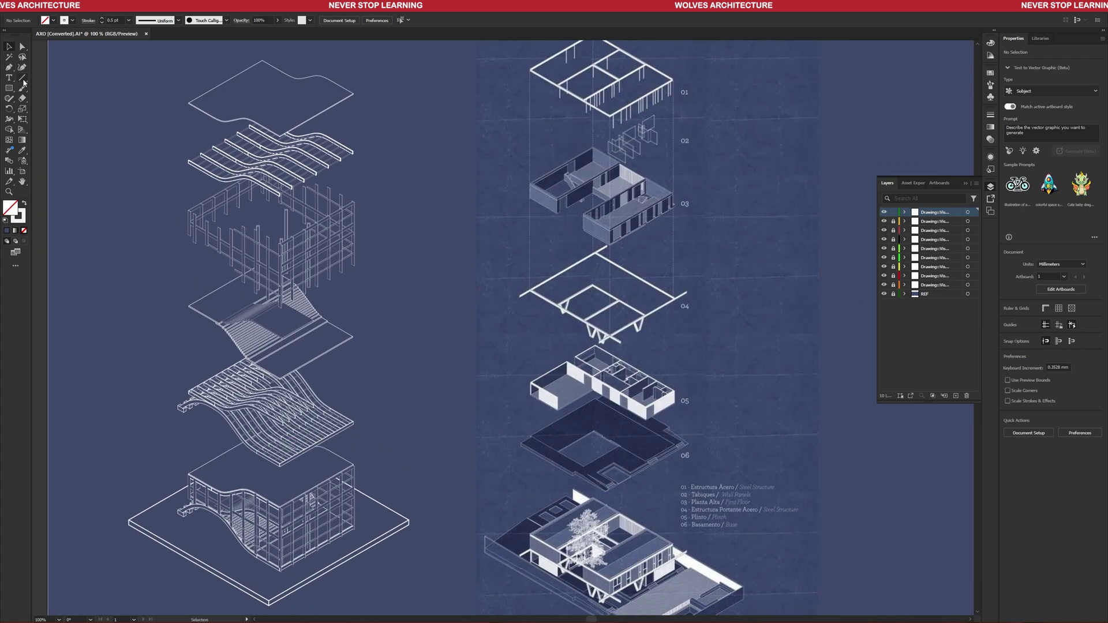
key("backslash")
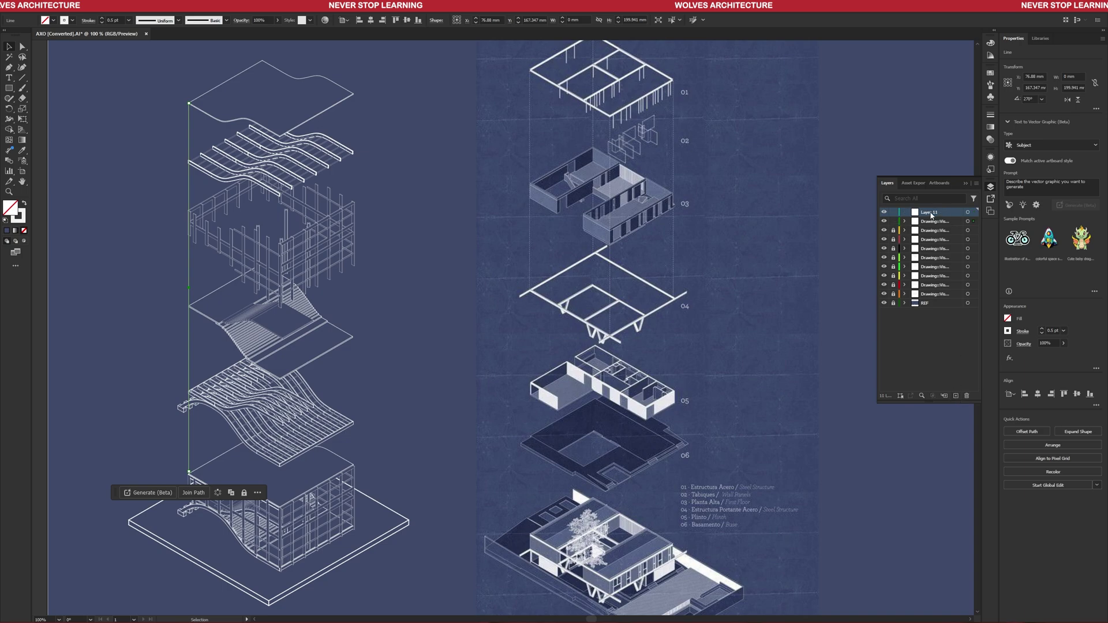
left_click(894, 214, "alt")
left_click_drag(189, 128, 283, 160, "alt")
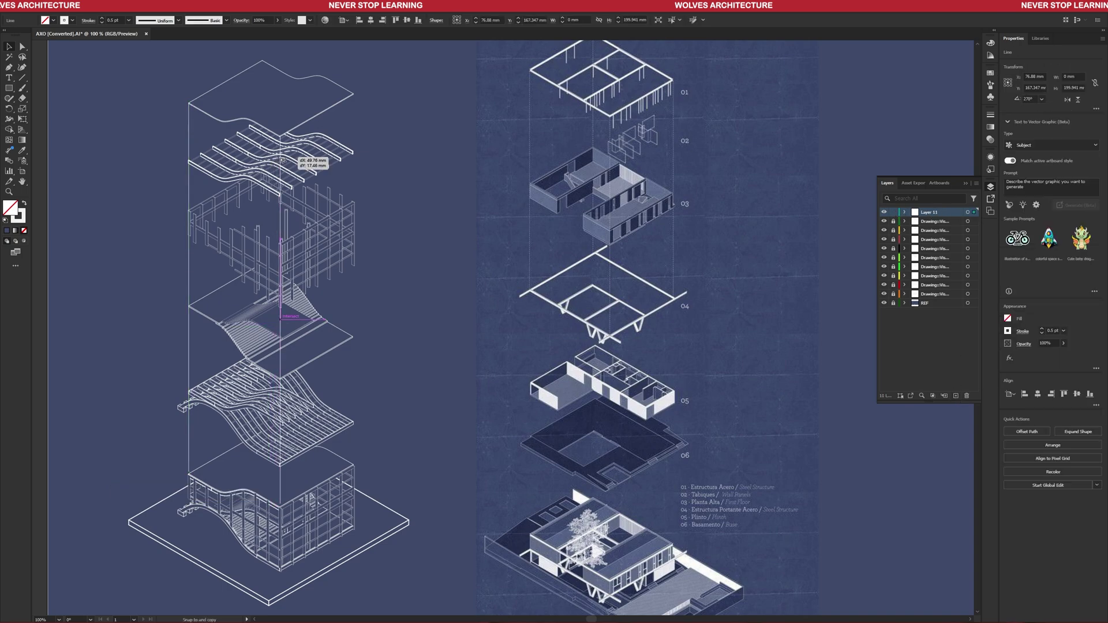
left_click_drag(356, 120, 354, 120, "alt")
Turn the vertical connecting lines into dashed lines with a 4 pt dash.
left_click(89, 20)
left_click(138, 243)
key("ctrl+a")
left_click(88, 20)
left_click_drag(17, 92, 2, 93)
type("4")
key("Return")
left_click(142, 231)
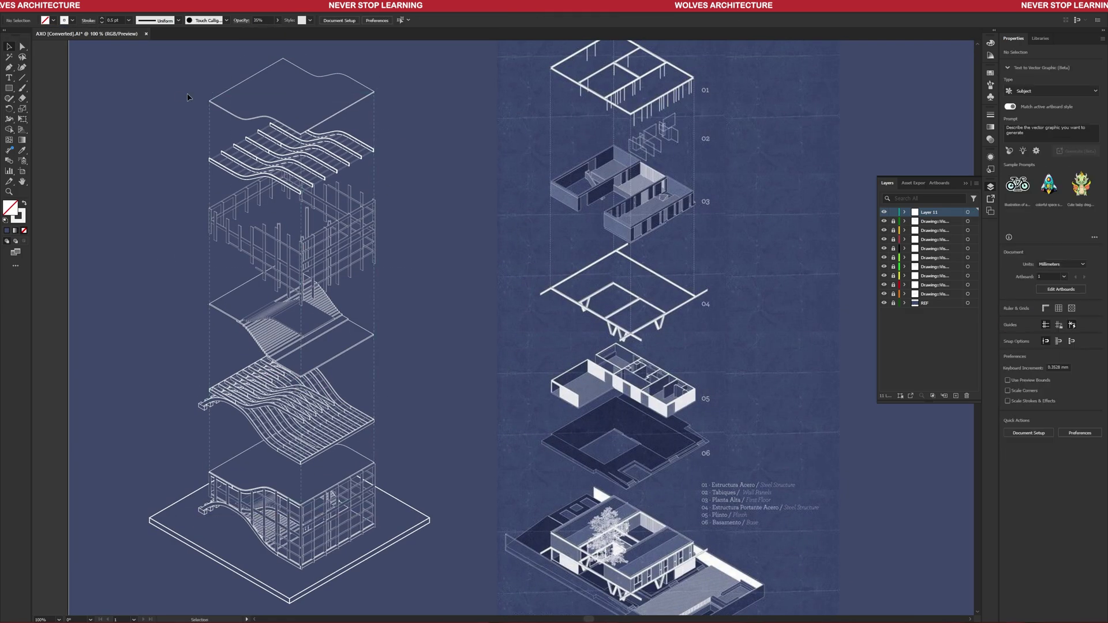
Select the dashed connecting lines and lower their opacity to 32%.
left_click_drag(188, 94, 395, 289)
left_click(277, 21)
left_click_drag(255, 31, 251, 31)
left_click(195, 76)
left_click_drag(196, 76, 397, 312)
left_click(278, 22)
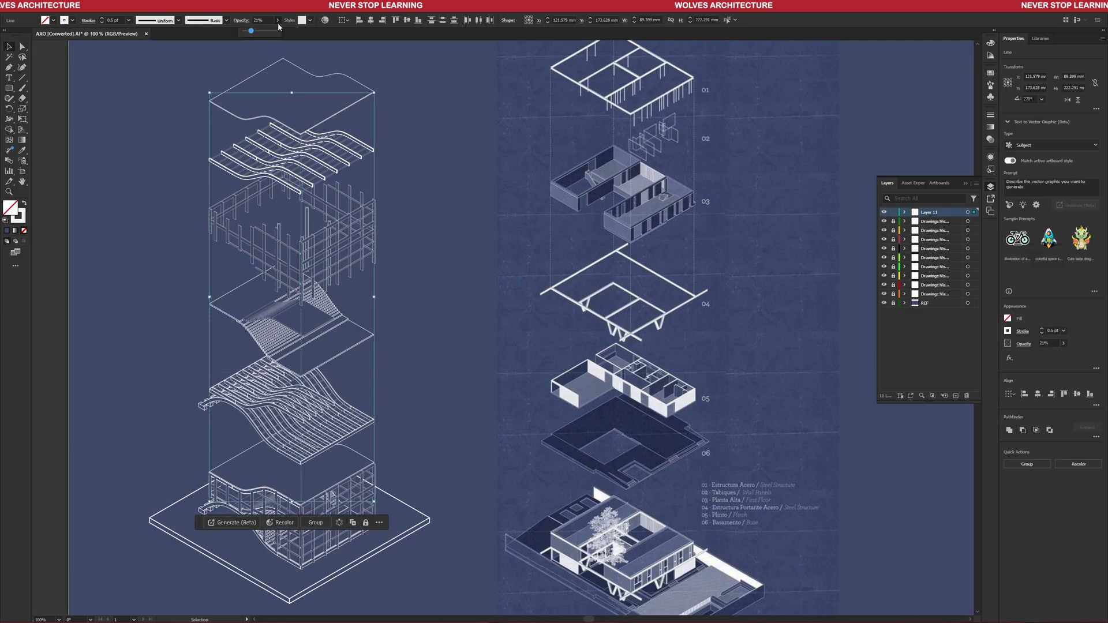
left_click(399, 339)
key("ctrl+minus")
scroll(294, 133, "up", 2, "alt")
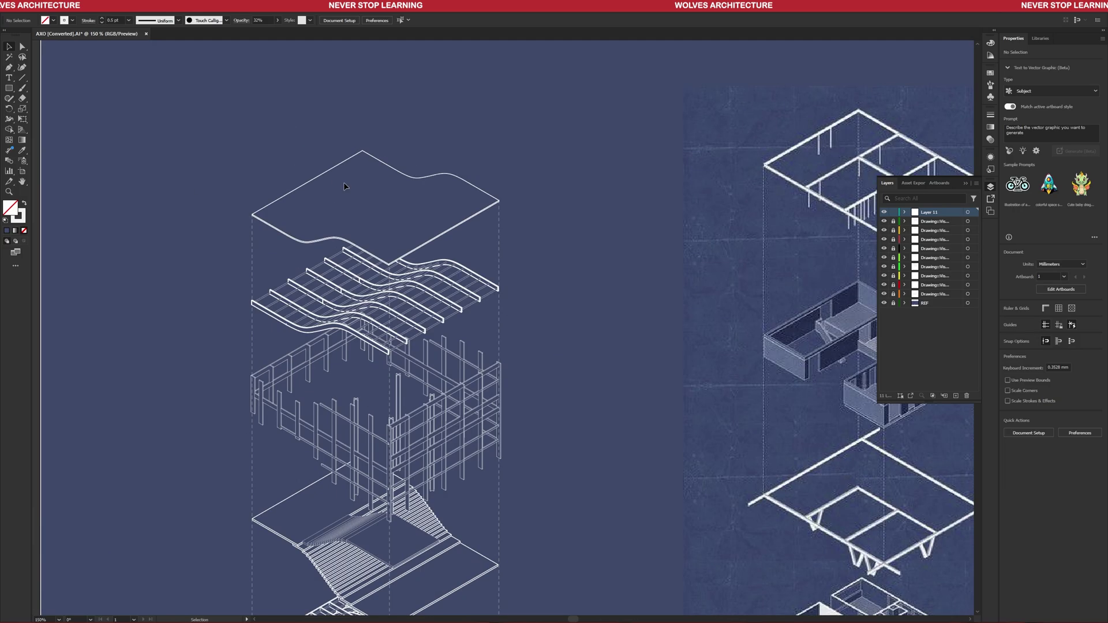
Add a white 12 pt Myriad Pro text label "01" beside the roof outline.
scroll(335, 190, "down", 3, "alt")
scroll(340, 280, "up", 3, "alt")
scroll(392, 346, "down", 2, "alt")
scroll(416, 432, "up", 1, "alt")
scroll(417, 435, "down", 3, "alt")
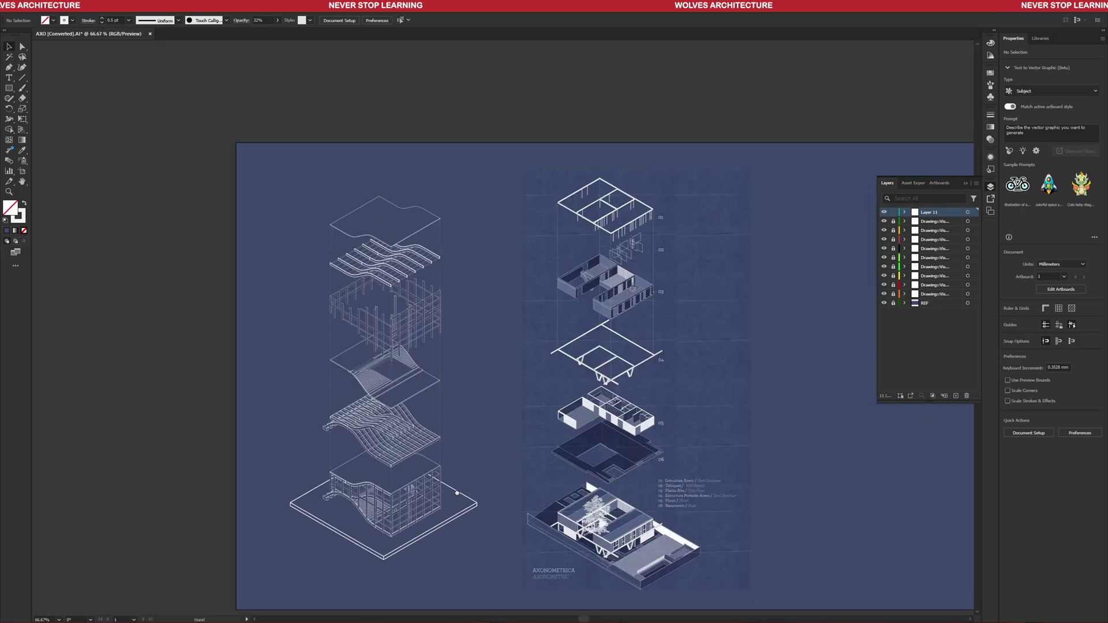
scroll(417, 435, "up", 4, "alt")
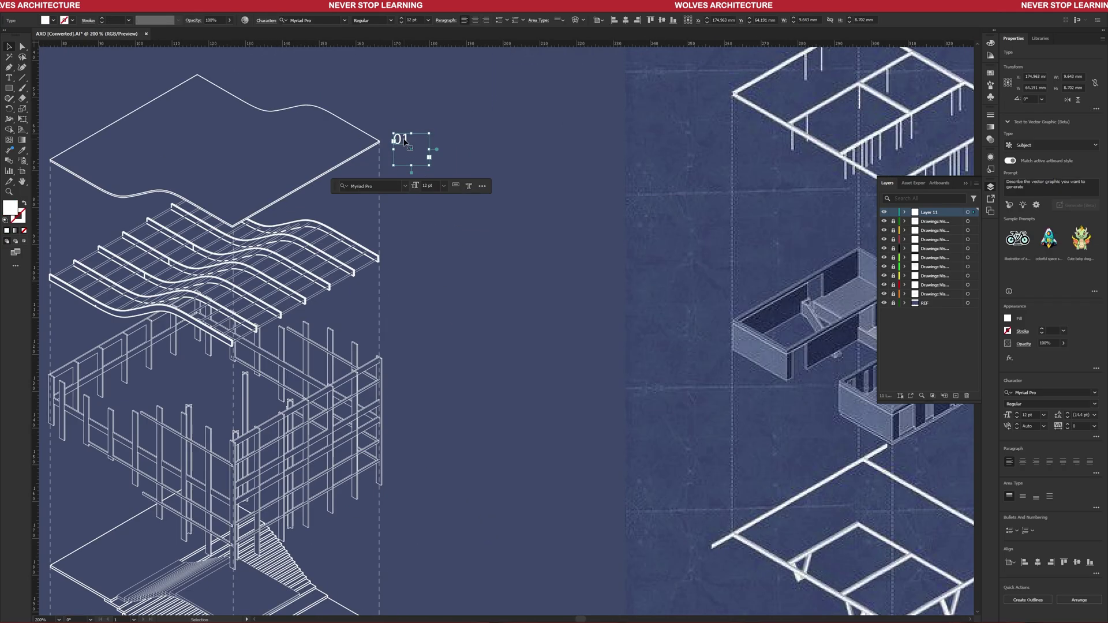
Place a vertical guide at the label and copy the "01" label down along it beside each exploded level.
scroll(420, 122, "down", 2, "alt")
left_click_drag(413, 130, 417, 188)
left_click(453, 197)
left_click_drag(37, 191, 411, 167)
scroll(459, 161, "up", 1, "alt")
left_click_drag(391, 203, 389, 396, "alt")
scroll(370, 289, "down", 1, "alt")
left_click(439, 288)
Renumber the copied level labels as 02, 03, 04 and 05, counting from the lowest level upwards.
scroll(385, 86, "up", 3, "alt")
double_click(390, 223)
scroll(398, 81, "down", 3, "alt")
scroll(389, 301, "up", 2, "alt")
double_click(401, 301)
type("02")
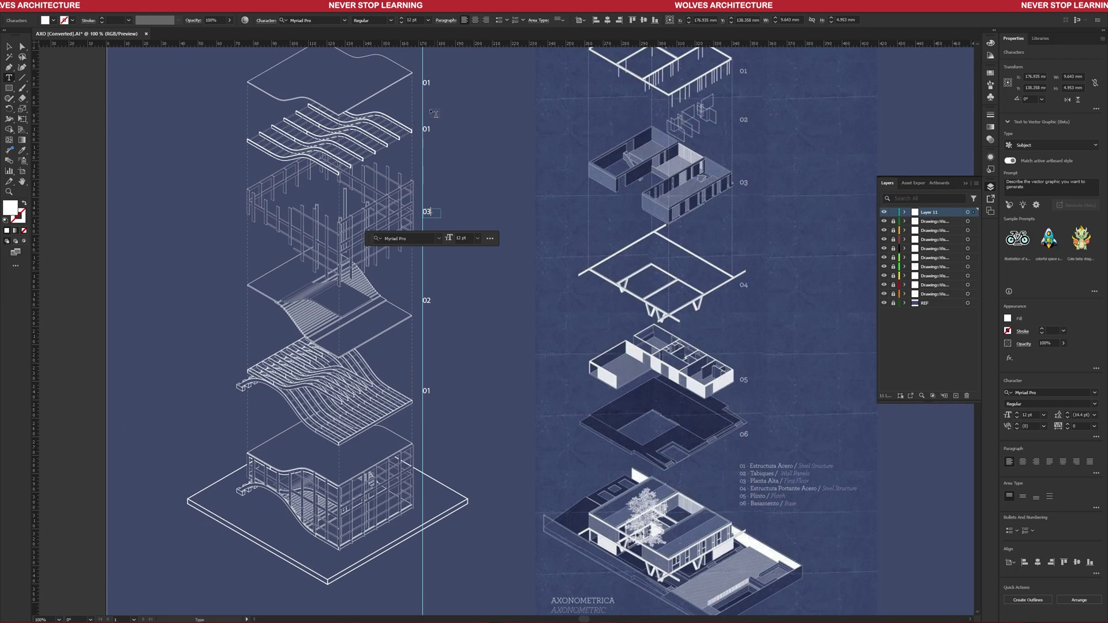
scroll(433, 114, "up", 3, "alt")
scroll(517, 130, "down", 3, "alt")
Create a 9 pt legend number list from 01 to 05 beside the assembled building.
scroll(411, 326, "up", 3, "alt")
left_click(411, 325)
left_click(459, 405)
left_click_drag(410, 325, 448, 385, "alt")
scroll(458, 404, "up", 1, "alt")
left_click(443, 381)
scroll(413, 376, "down", 2, "alt")
scroll(438, 377, "up", 2, "alt")
left_click(413, 379)
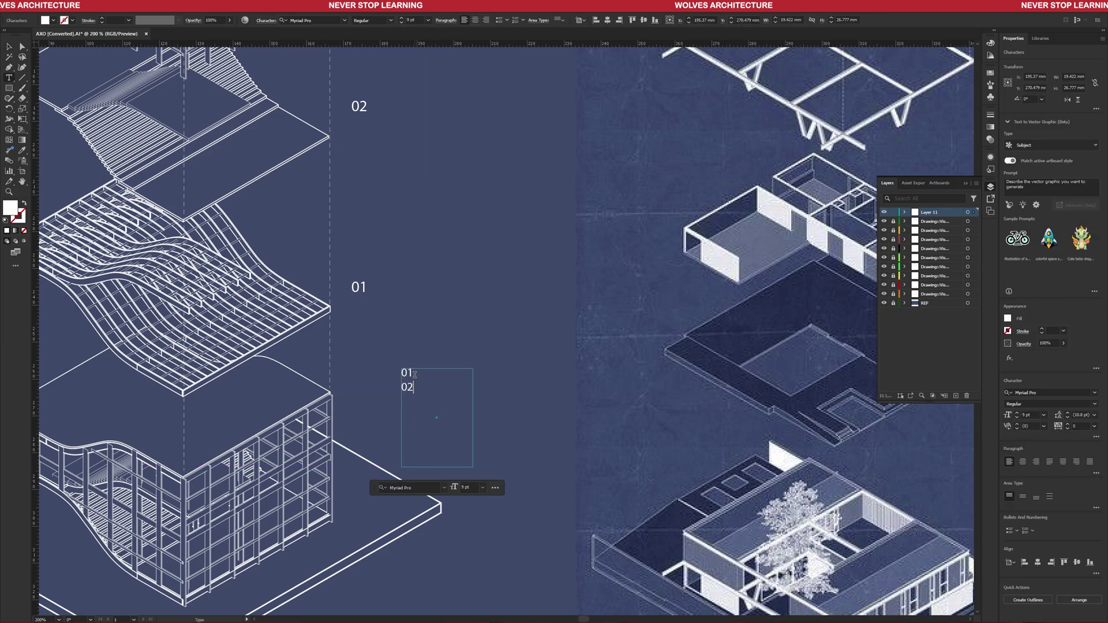
left_click_drag(419, 436, 419, 436)
left_click(431, 407)
Add a white Lorem ipsum placeholder text block next to the legend numbers and line it up with them.
key("t")
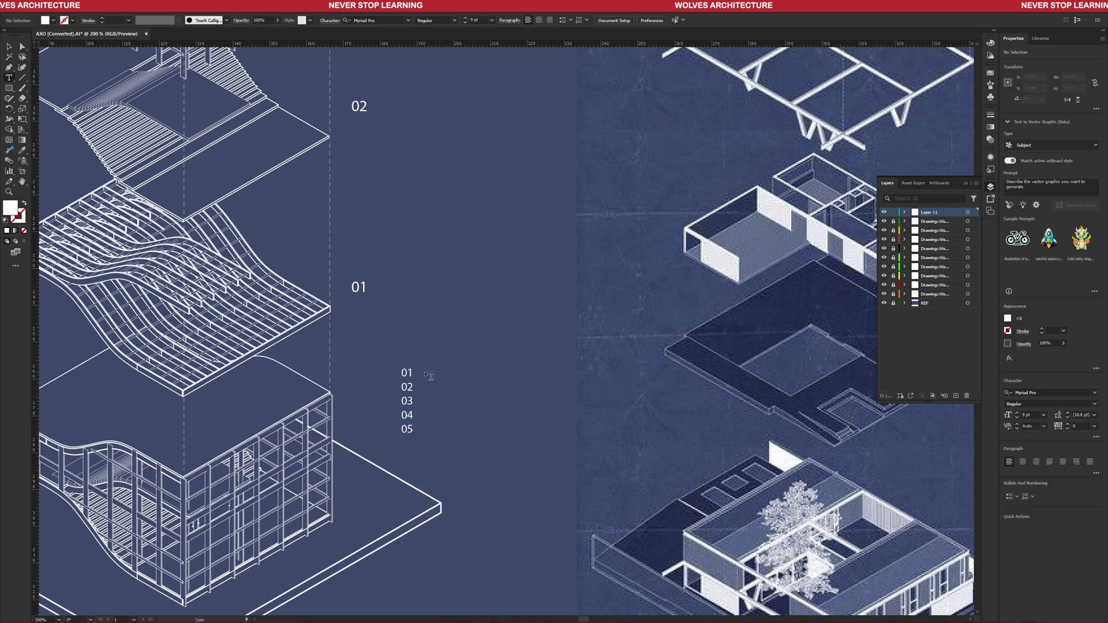
left_click(459, 383)
key("ctrl+a")
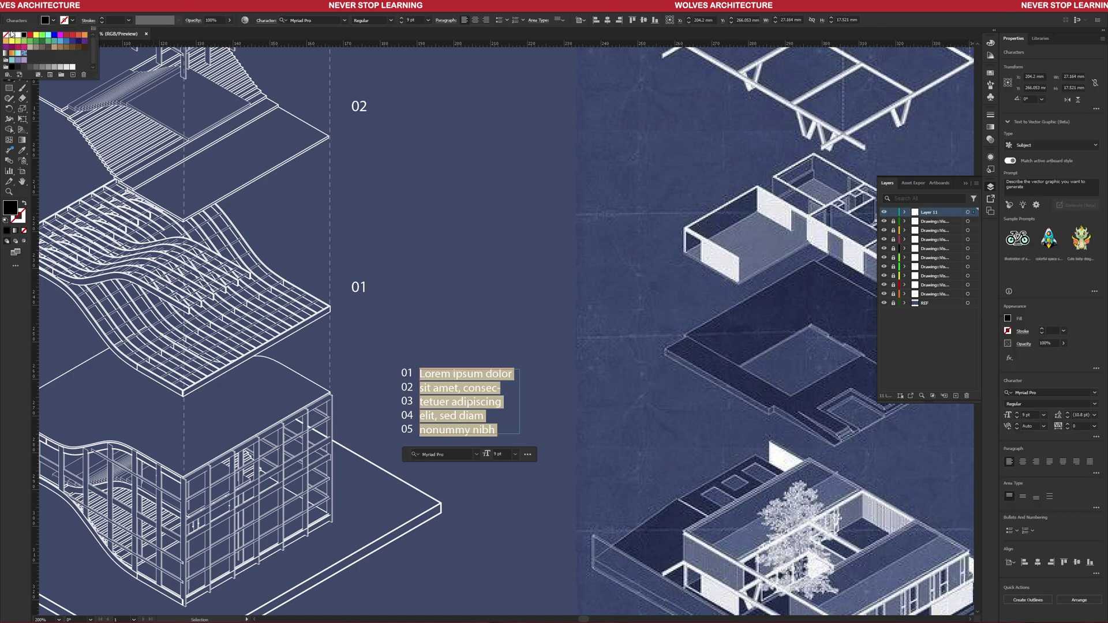
left_click(18, 35)
key("Escape")
scroll(469, 413, "up", 3, "alt")
left_click_drag(434, 386, 447, 381)
scroll(444, 371, "down", 5, "alt")
left_click_drag(443, 376, 421, 466)
left_click(425, 481)
scroll(424, 482, "down", 1, "alt")
scroll(430, 387, "up", 1, "alt")
Bring the AXO exploded drawing into a new Photoshop document as an embedded smart object.
scroll(225, 147, "up", 4, "alt")
scroll(386, 196, "up", 3, "alt")
scroll(404, 262, "down", 10, "alt")
scroll(392, 323, "up", 1, "alt")
scroll(386, 352, "down", 1, "alt")
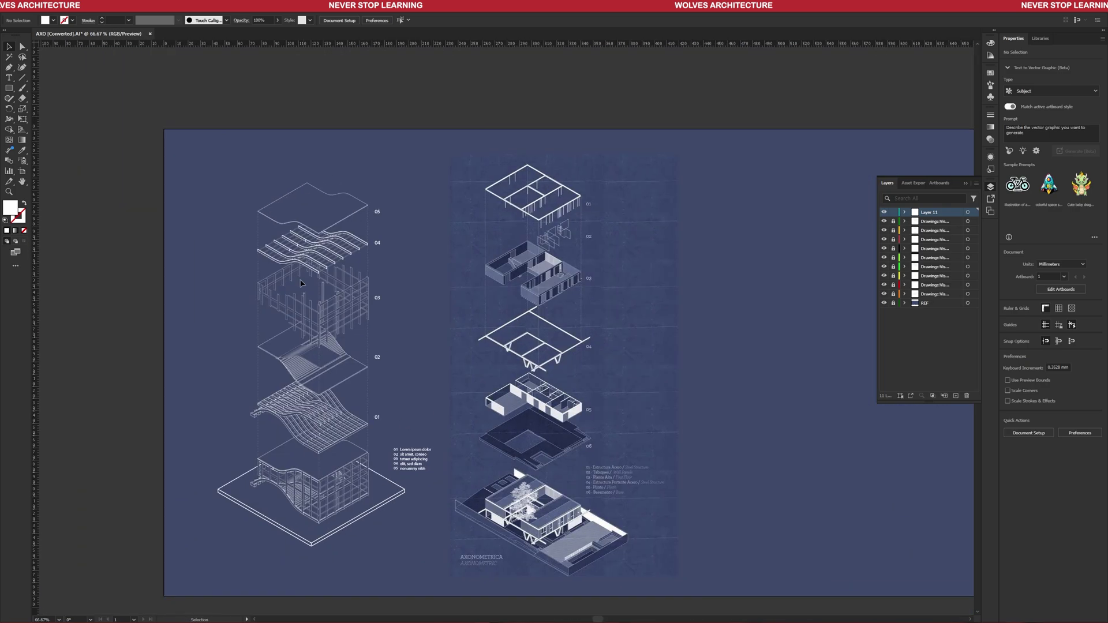
scroll(434, 349, "up", 1, "alt")
key("Tab")
left_click_drag(434, 348, 450, 368)
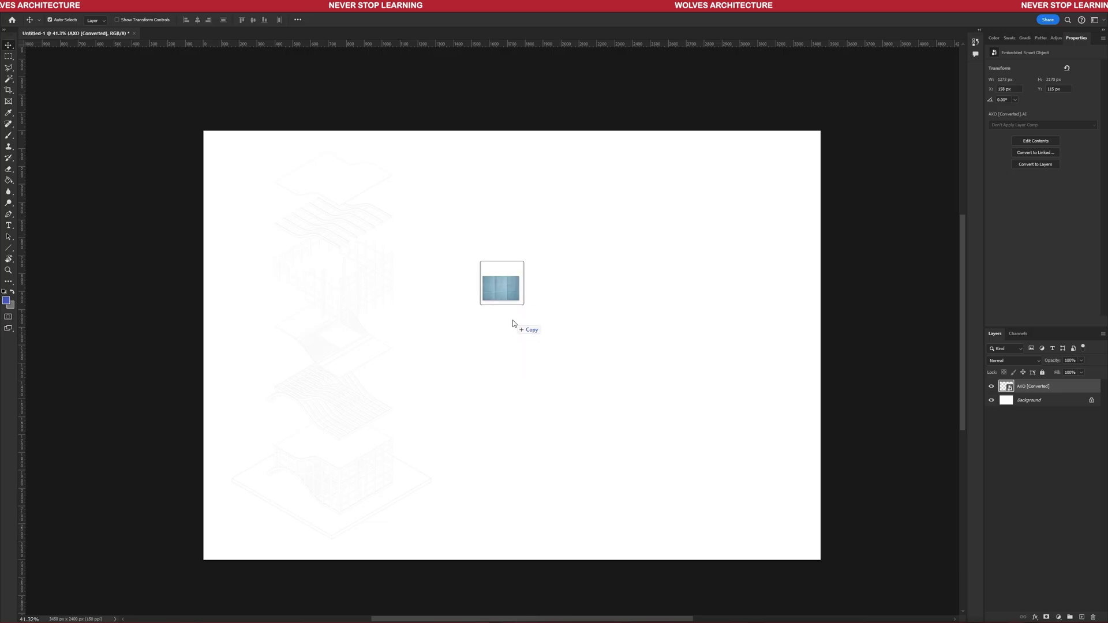
Place the folded blue paper texture and the blueprint reference image in the document, moving the reference away from the drawing.
left_click_drag(513, 321, 261, 179)
left_click_drag(348, 260, 310, 234)
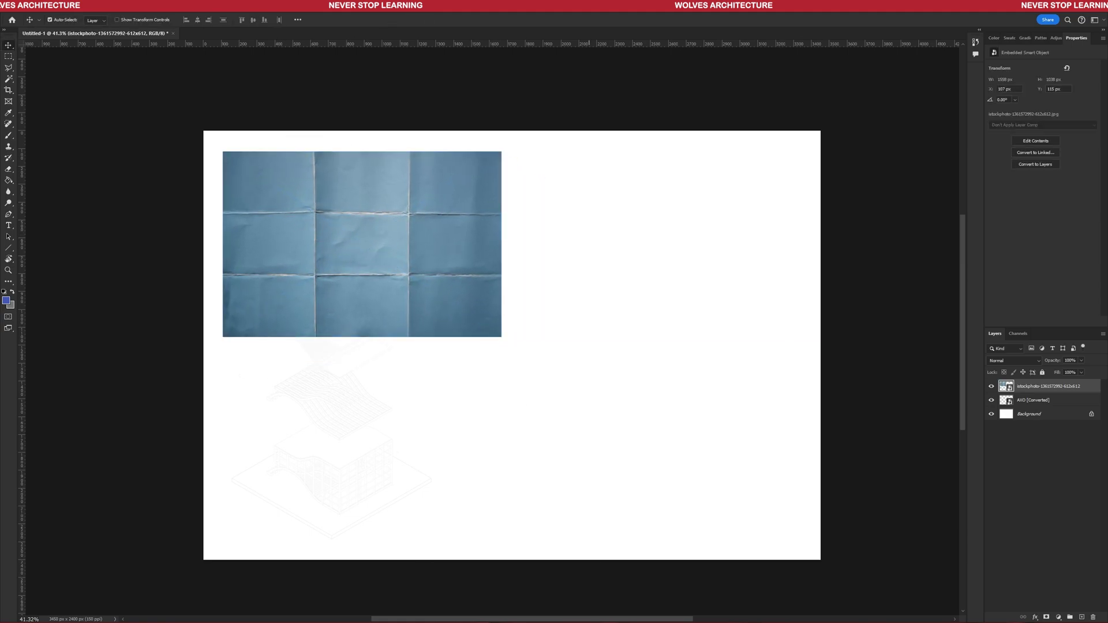
key("alt+Tab")
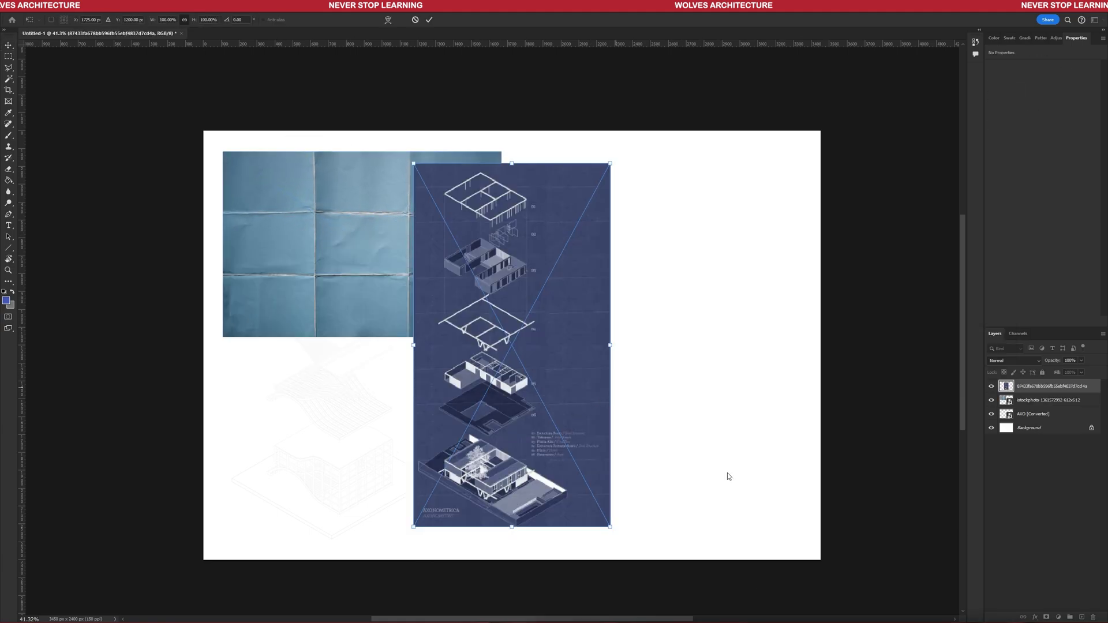
left_click_drag(553, 346, 718, 337)
Align the folded paper texture with the canvas's top-left corner.
left_click_drag(457, 230, 492, 239)
scroll(482, 232, "up", 4, "alt")
left_click_drag(406, 241, 327, 199)
scroll(372, 310, "down", 1, "alt")
scroll(359, 241, "down", 2, "alt")
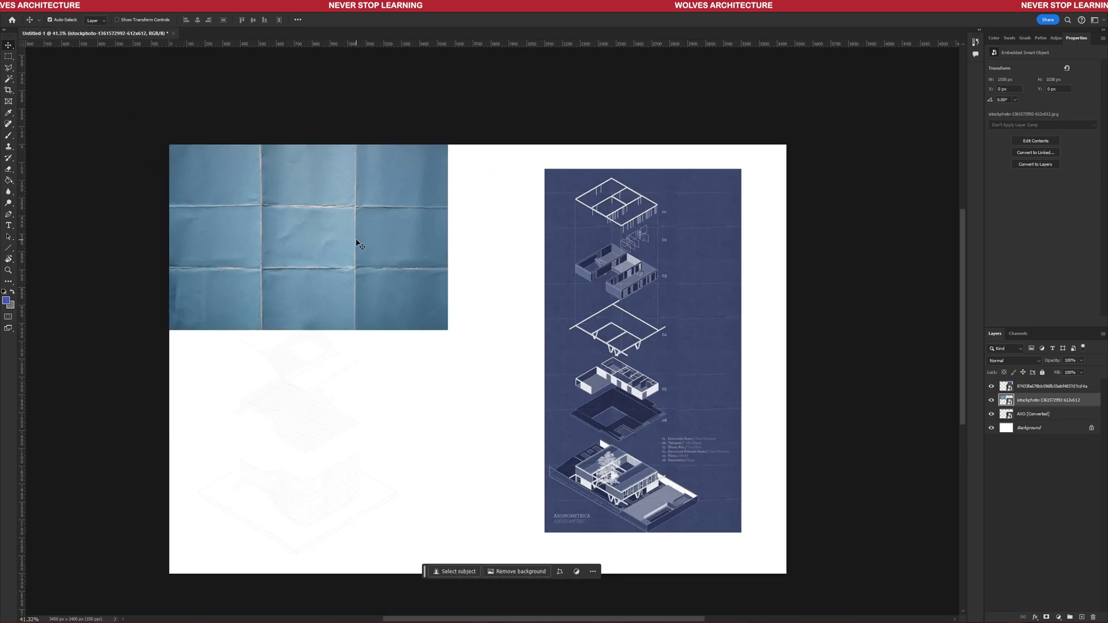
Put the paper texture below the AXO drawing and tint it with a clipped Hue/Saturation layer at hue +24, saturation -14, lightness -28.
left_click(1021, 136)
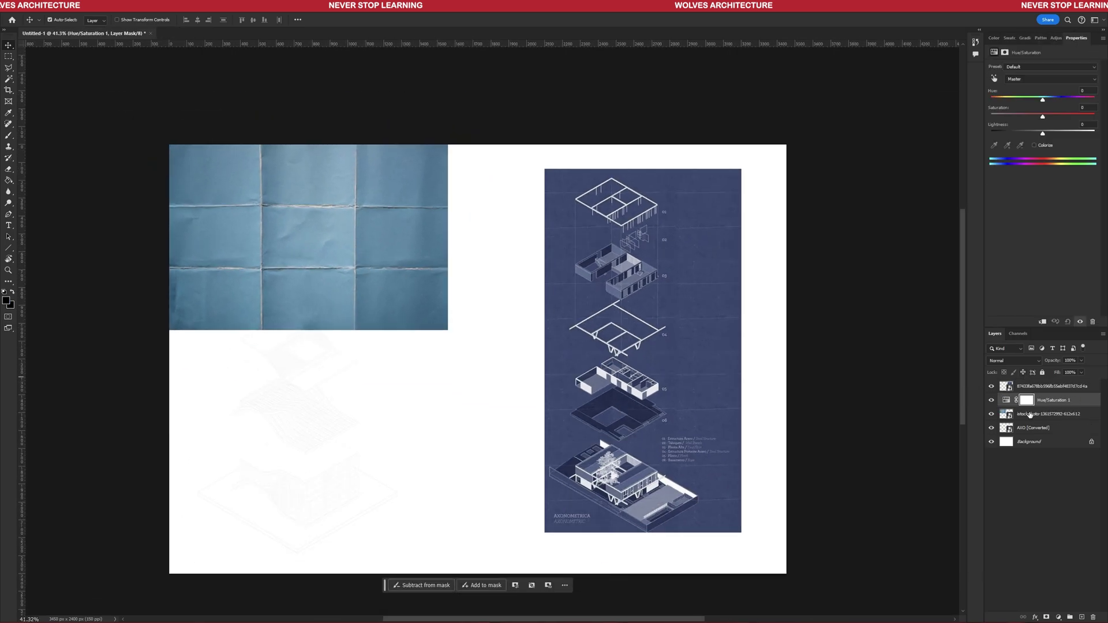
left_click_drag(410, 232, 414, 303)
left_click_drag(1061, 414, 1071, 436)
mouse_move(422, 321)
left_mouse_down()
mouse_move(422, 344)
mouse_move(427, 258)
left_mouse_up()
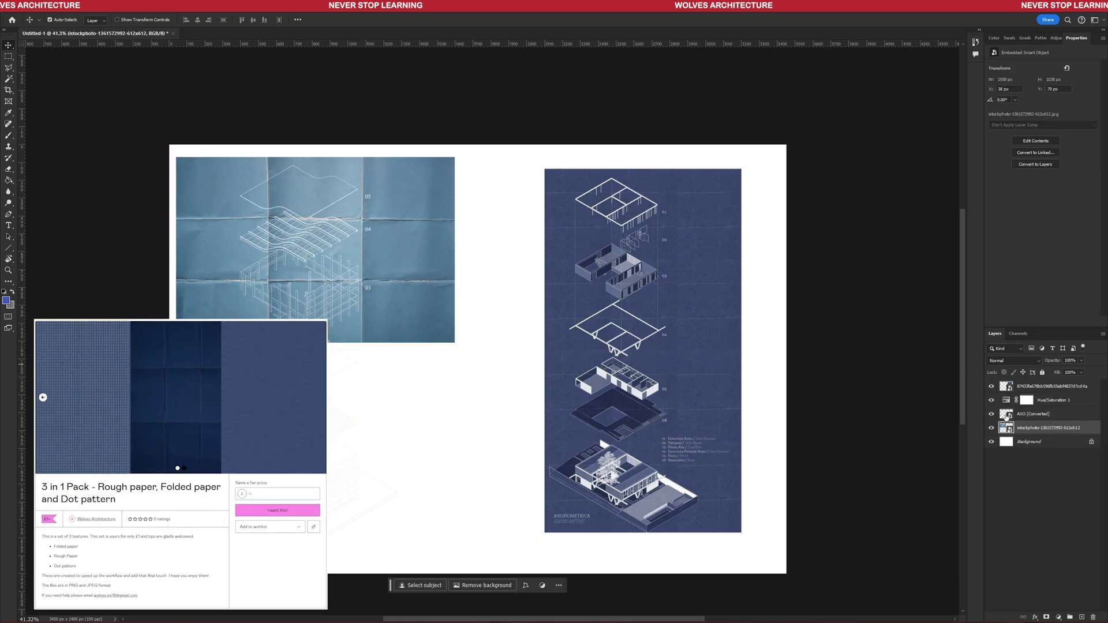
left_click_drag(1043, 102, 1030, 135)
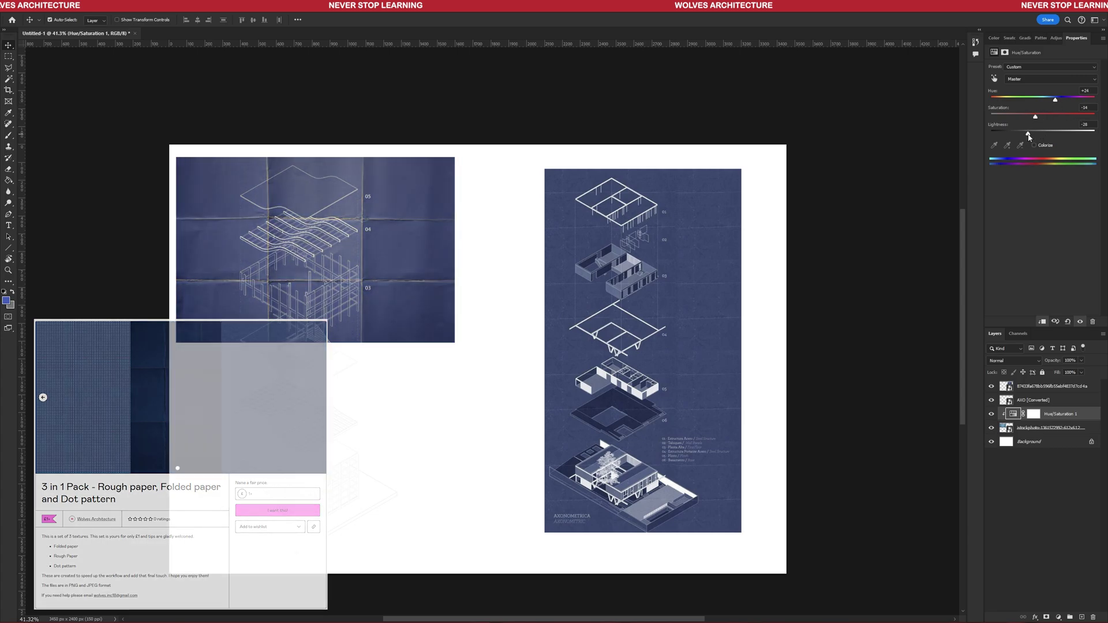
Move the reference image aside and tile copies of the folded paper texture edge to edge across the canvas.
left_click_drag(446, 193, 426, 176)
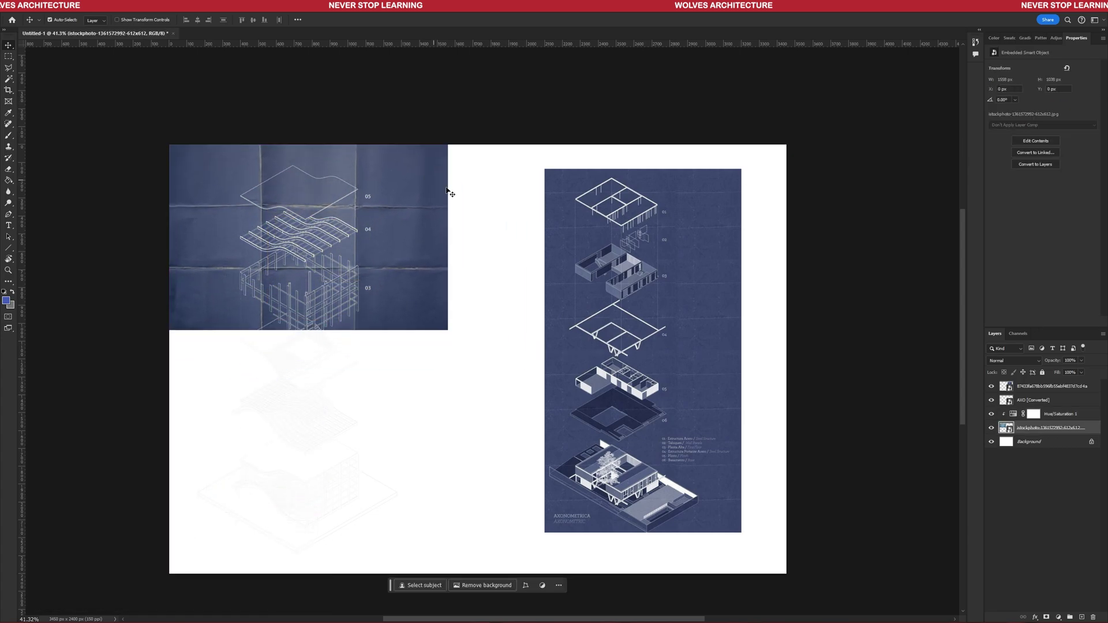
left_click_drag(744, 284, 953, 284)
left_click_drag(440, 167, 633, 159, "alt")
left_click_drag(480, 201, 300, 517, "alt")
scroll(532, 357, "up", 3, "alt")
scroll(496, 342, "down", 5, "alt")
scroll(476, 343, "down", 4, "alt")
left_click_drag(399, 502, 628, 501, "alt")
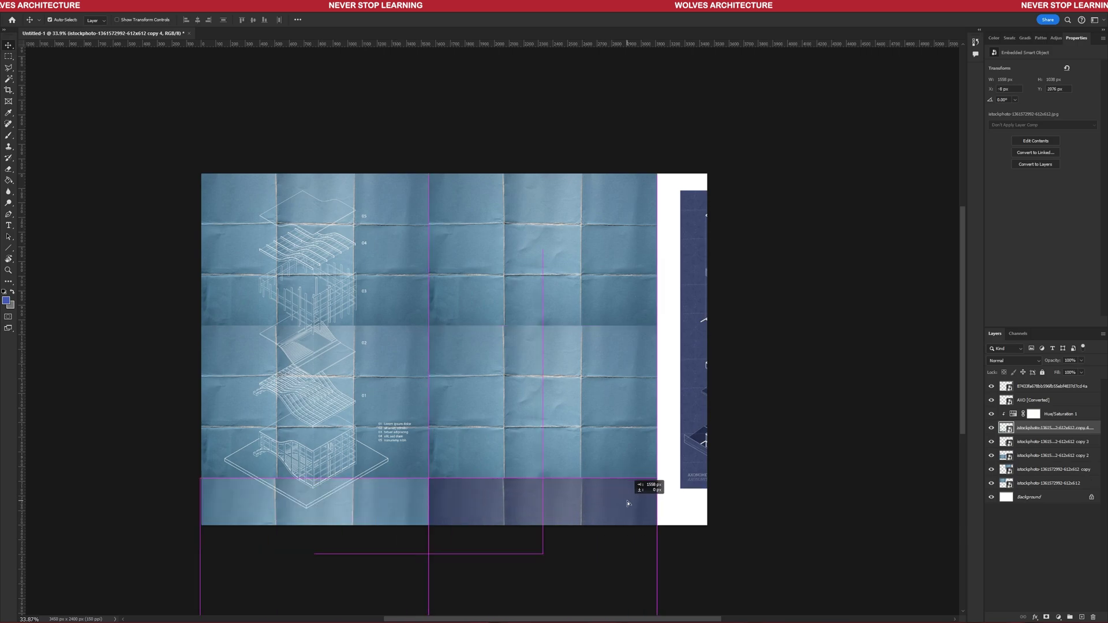
Select all the paper texture tiles and scale them down together to about 1306 px wide in the canvas's top-left corner.
left_click(1045, 497, "shift")
right_click(1050, 500)
left_click(546, 412)
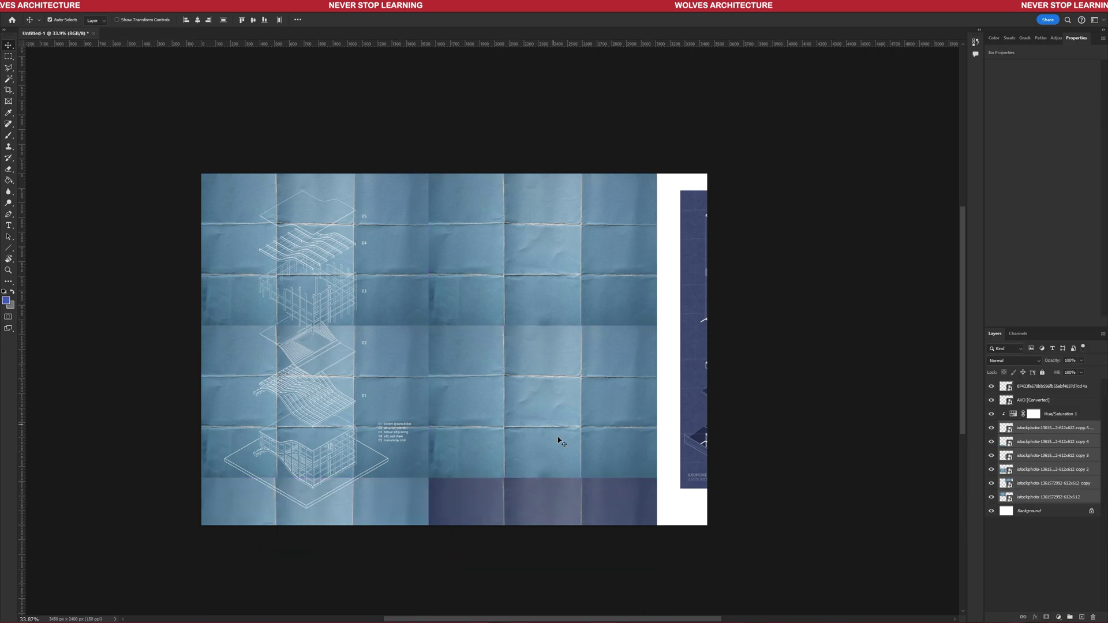
left_click_drag(657, 173, 437, 383)
left_click_drag(404, 468, 428, 284)
left_click_drag(439, 423, 408, 350)
Rasterize the selected folded paper texture tiles and merge them into one sheet.
right_click(1034, 429)
left_click(1068, 325)
right_click(1039, 478)
left_click(1045, 497)
right_click(1049, 486)
left_click(1040, 343)
left_click(1051, 428, "shift")
right_click(1050, 429)
right_click(1048, 471)
left_click(1040, 328)
left_click(1051, 429, "shift")
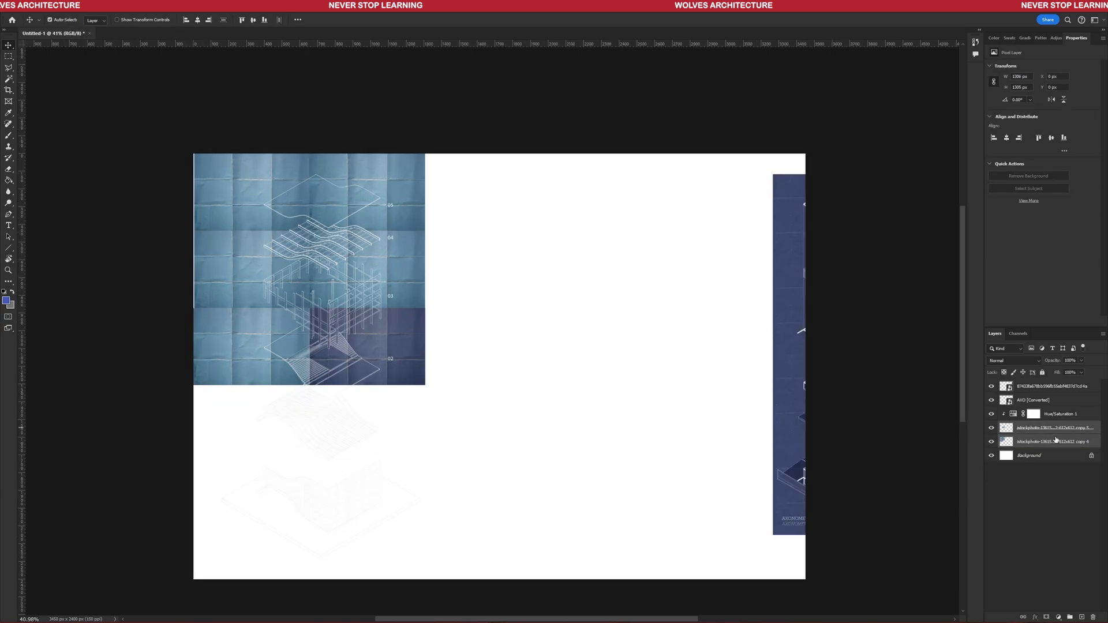
right_click(1051, 428)
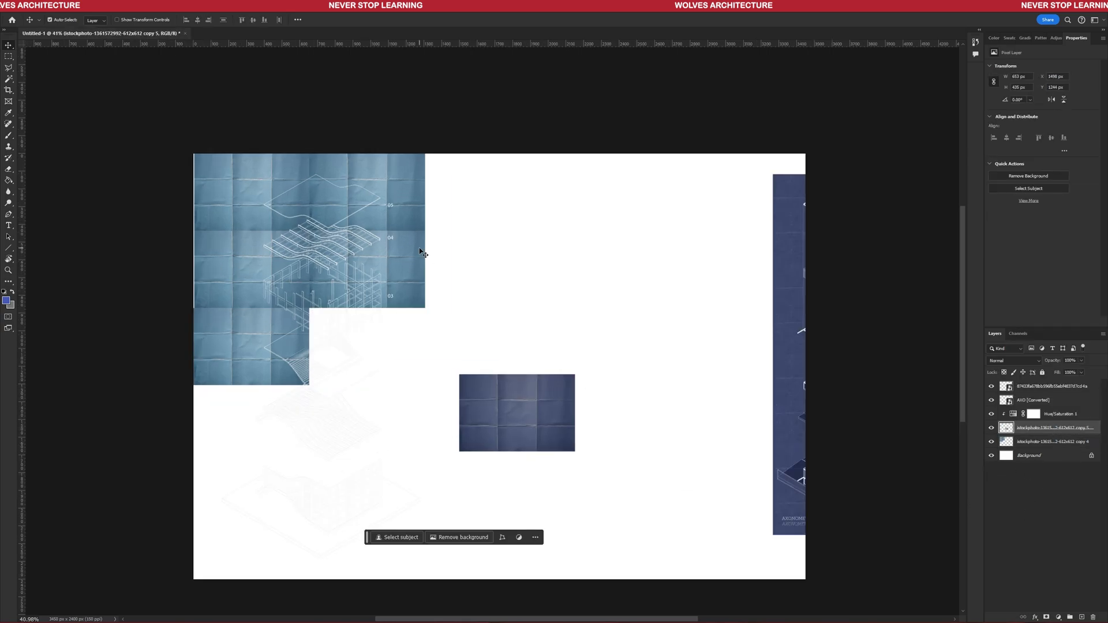
Move the loose paper tile into the gap at the sheet's lower corner and merge the two texture layers.
left_click_drag(517, 413, 367, 346)
left_click(992, 415)
left_click(1053, 442, "shift")
right_click(1061, 443)
Clip the Hue/Saturation layer to the merged folded paper texture.
mouse_move(1059, 414)
left_mouse_down()
mouse_move(1060, 381)
mouse_move(1069, 420)
left_mouse_up()
left_click(1044, 301)
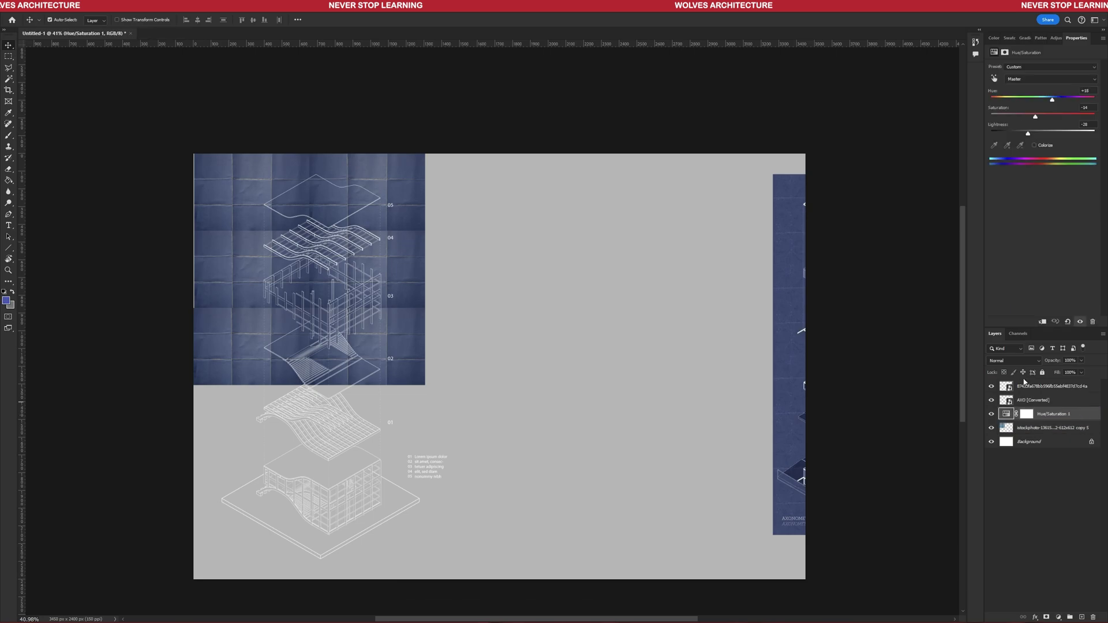
left_click(1010, 420, "alt")
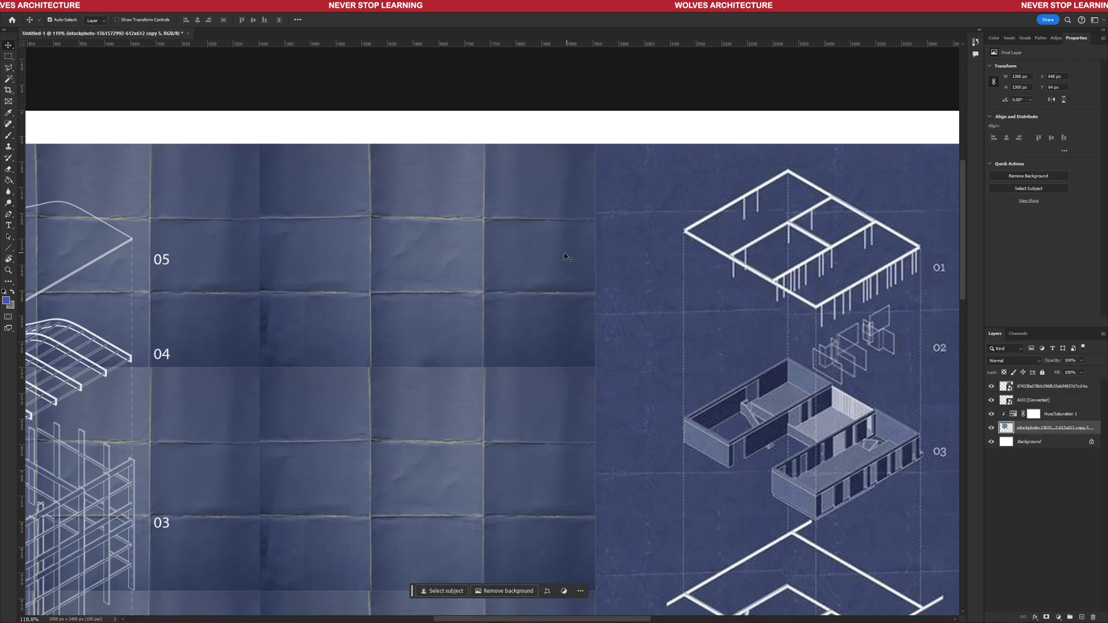
Move the folded paper sheet to the canvas's top edge behind the AXO drawing and duplicate it directly below.
scroll(515, 239, "down", 7, "alt")
left_click_drag(493, 265, 343, 252)
scroll(416, 231, "down", 3, "alt")
left_click_drag(429, 211, 404, 206)
middle_click_drag(408, 233, 390, 211)
left_click_drag(390, 212, 442, 204)
left_click_drag(439, 158, 435, 414, "alt")
scroll(433, 366, "up", 5, "alt")
scroll(430, 363, "down", 4, "alt")
left_click(436, 323, "shift")
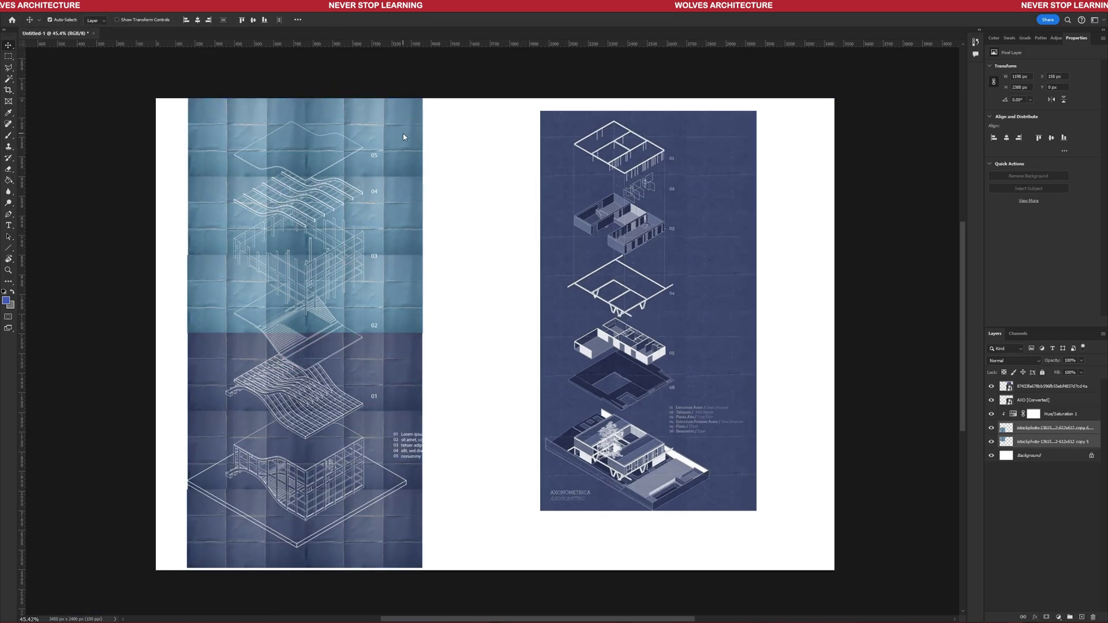
Line up the two stacked paper sheets and move them against the canvas's left edge.
right_click(1053, 430)
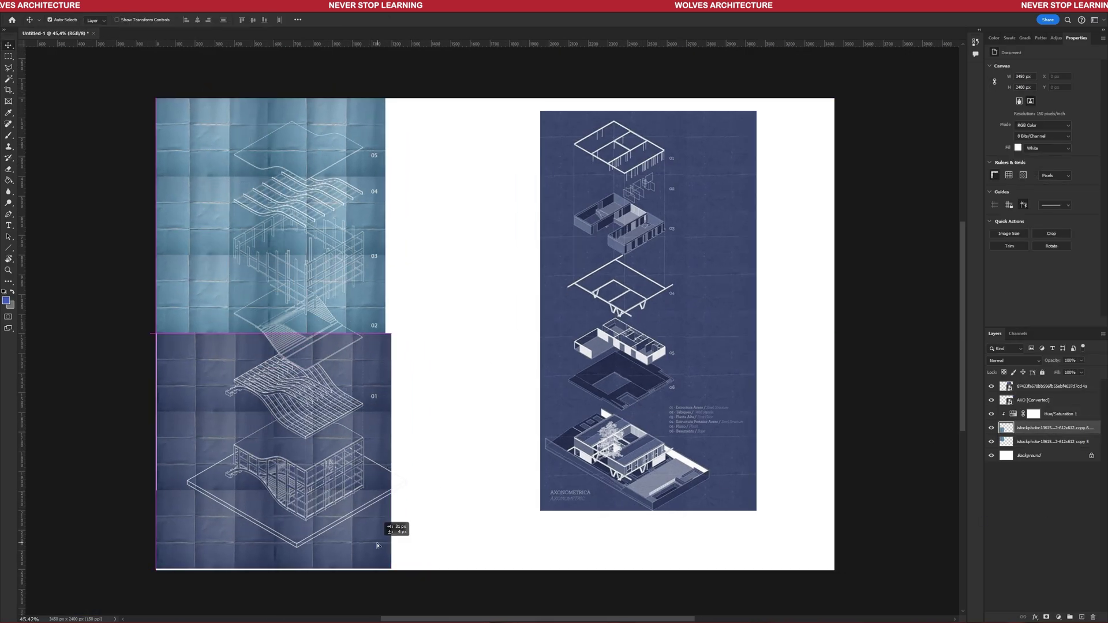
left_click_drag(396, 527, 425, 279)
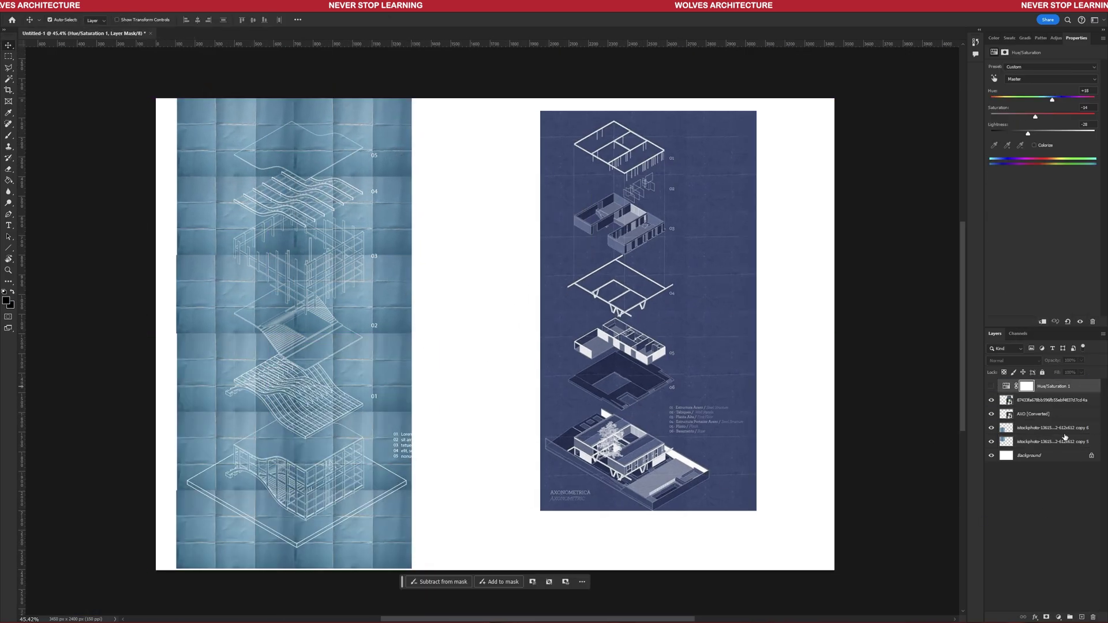
left_click_drag(401, 297, 376, 296)
left_click_drag(583, 297, 455, 320)
Duplicate the stacked paper sheets sideways, edge to edge, until they cover the whole canvas.
left_click_drag(376, 116, 603, 117, "alt")
scroll(460, 120, "up", 5, "alt")
left_click_drag(433, 112, 630, 175)
scroll(462, 121, "down", 10, "alt")
left_click(217, 150, "shift")
key("shift+Down")
left_click_drag(562, 272, 680, 280)
Merge all the folded paper copies and place the visible Hue/Saturation layer directly above them.
left_click(1054, 455, "shift")
right_click(1053, 454)
left_click(1048, 314)
left_click_drag(1053, 386, 1052, 420)
left_click(991, 415)
left_click_drag(583, 329, 597, 355)
scroll(439, 325, "up", 1, "alt")
Fill the whole canvas of the Background layer with the blue sampled from the reference image.
left_click(1017, 445)
scroll(239, 321, "down", 1)
key("m")
left_click_drag(152, 94, 815, 555)
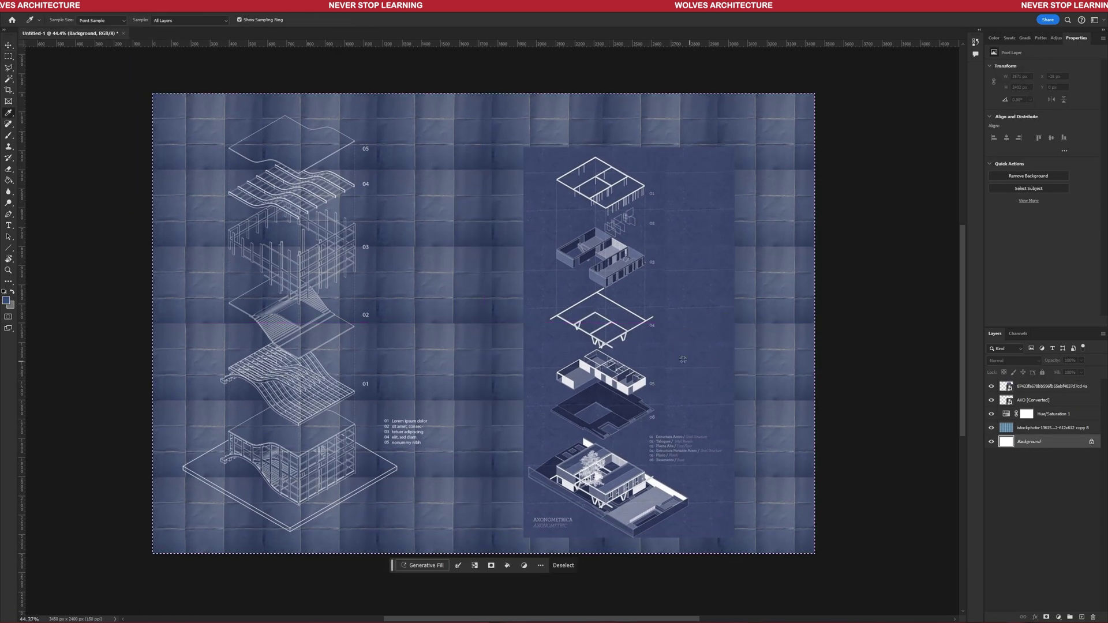
left_click_drag(660, 361, 691, 356)
left_click(992, 387)
left_click_drag(992, 400, 992, 428)
left_click(992, 427)
left_click(991, 415)
left_click(1008, 414)
Clip the Hue/Saturation layer to the folded paper texture and lower the texture layer's opacity.
left_click(1008, 421, "alt")
left_click(992, 401)
left_click(991, 386)
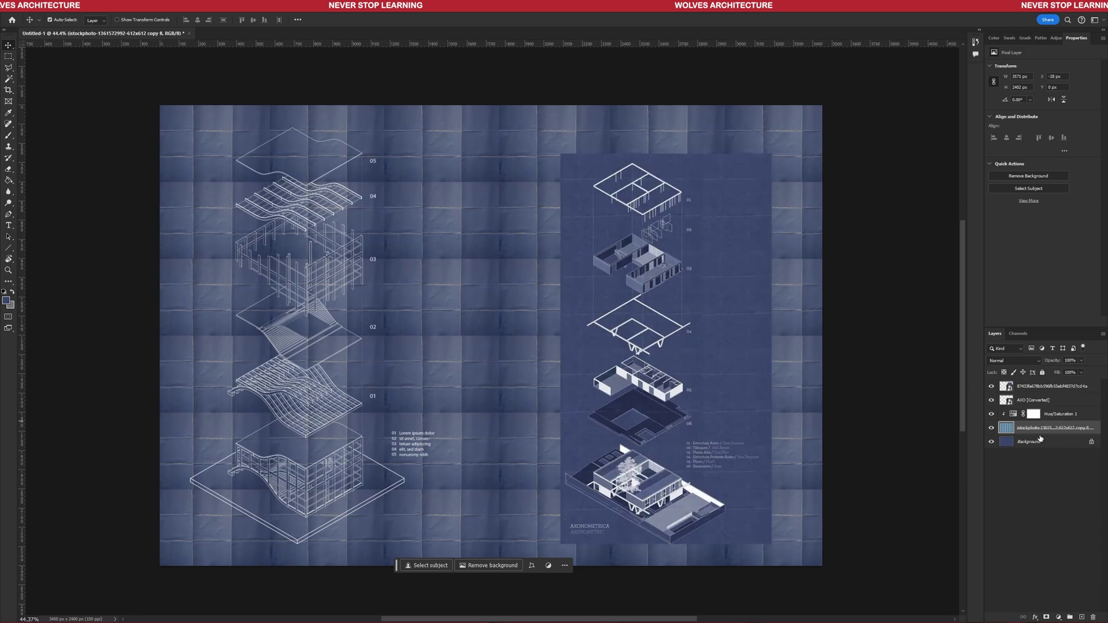
left_click_drag(1081, 361, 1059, 373)
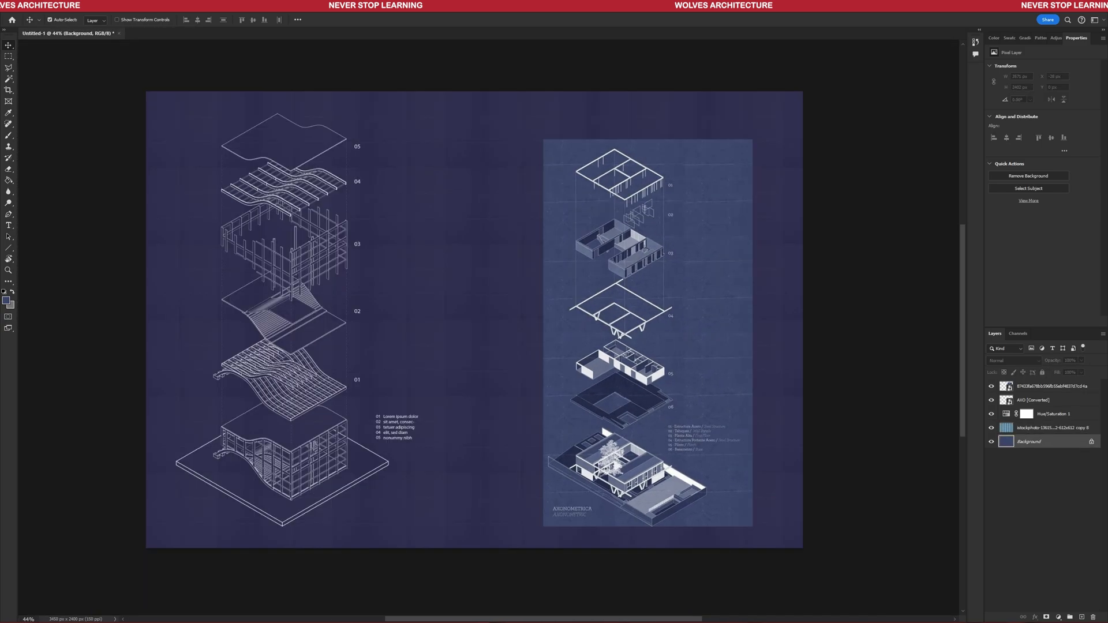
left_click_drag(561, 248, 553, 254)
Place the white-creased-paper-texture-1 image and move its layer to the top of the stack.
left_click_drag(490, 306, 440, 319)
key("Return")
left_click_drag(1039, 441, 1038, 380)
left_click_drag(433, 325, 250, 155)
left_click(1015, 361)
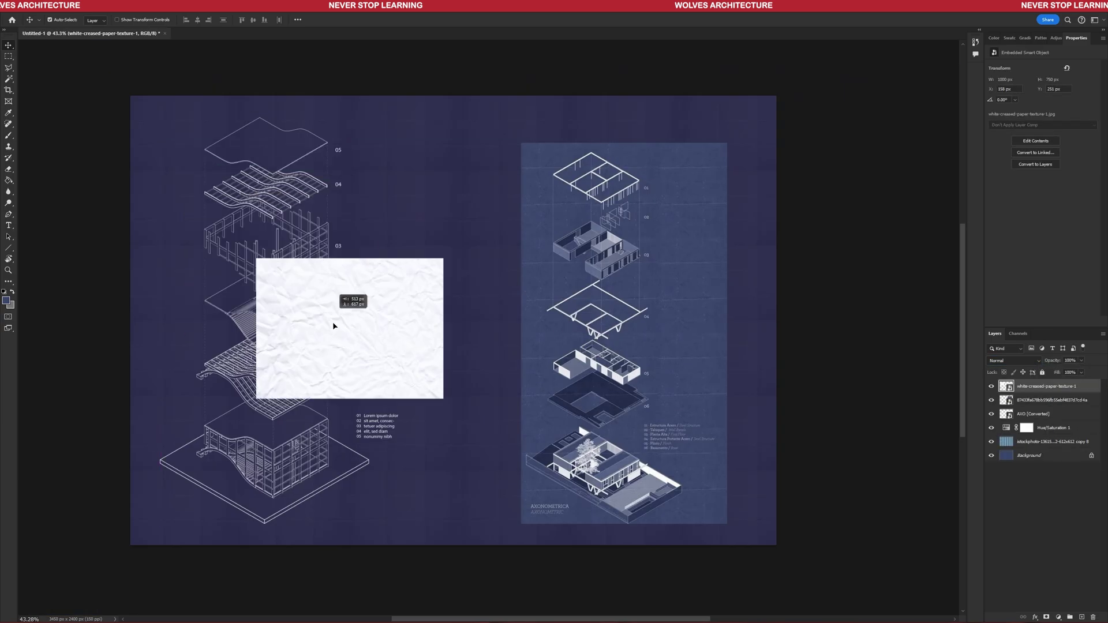
Tile copies of the white creased paper from the canvas's bottom-left corner over the whole canvas and merge them.
left_click_drag(280, 248, 208, 451)
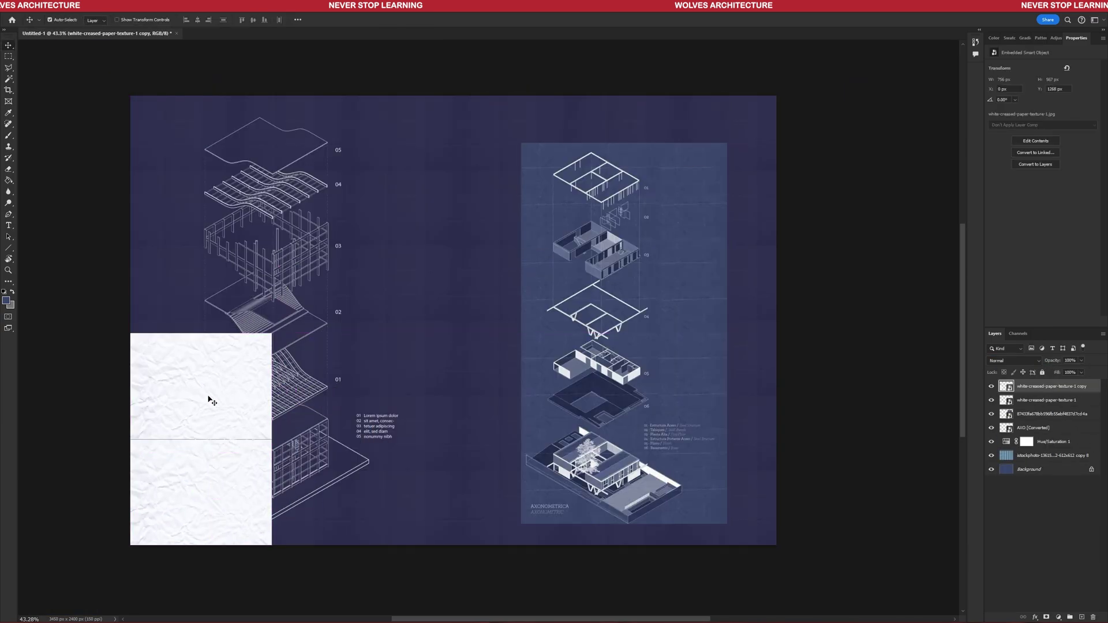
left_click_drag(210, 396, 223, 144, "alt")
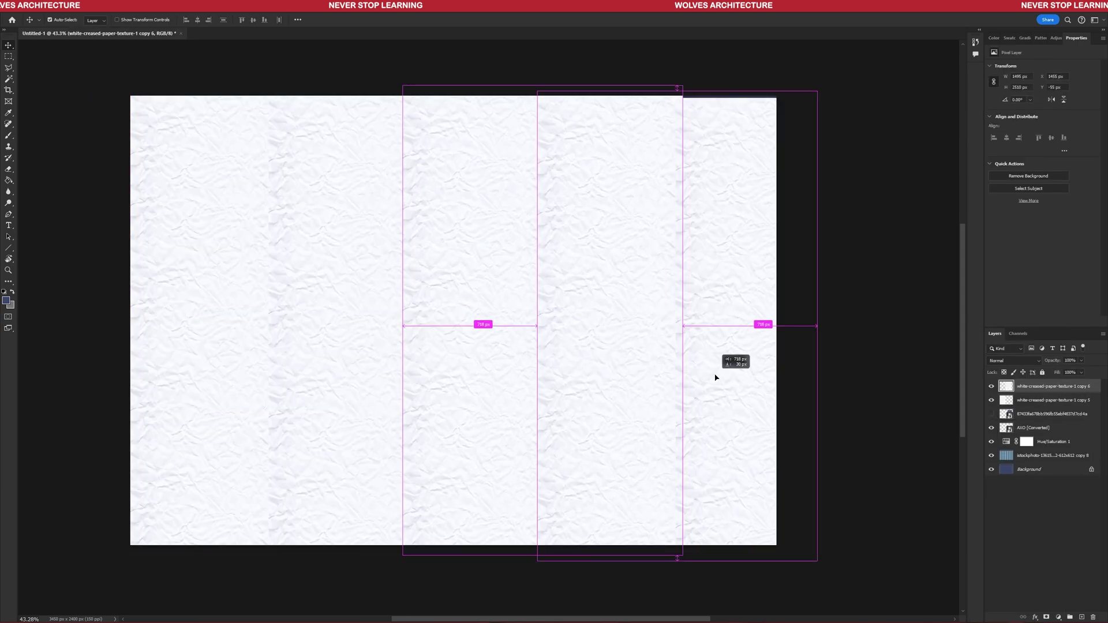
right_click(1013, 412)
left_click(1038, 474)
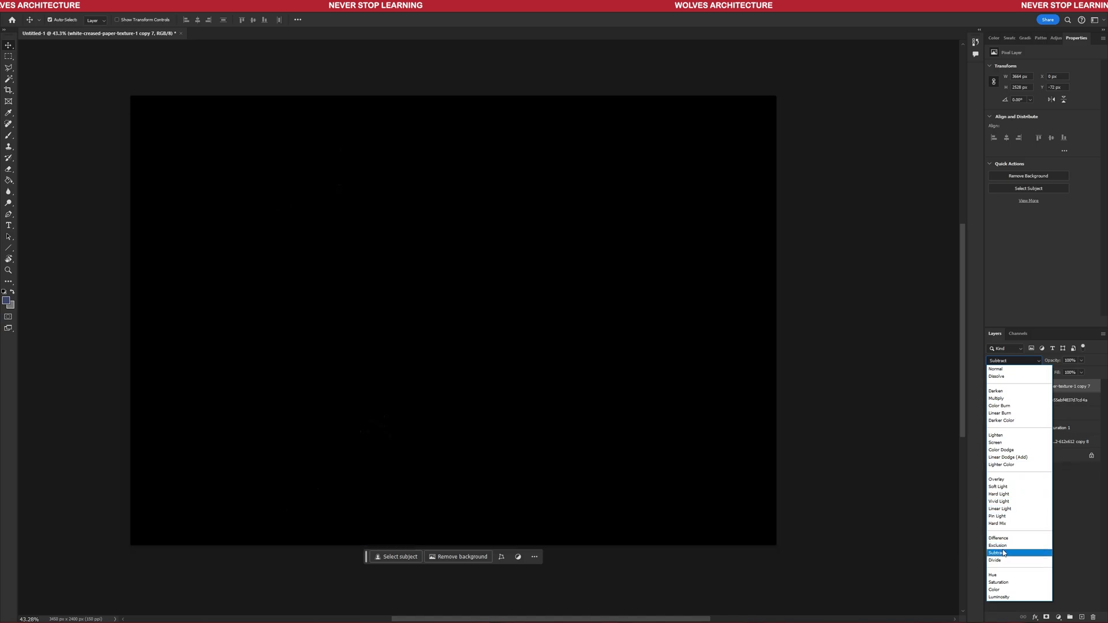
Set the merged white creased paper layer to Divide blending and move it directly above the Background layer.
left_click(996, 561)
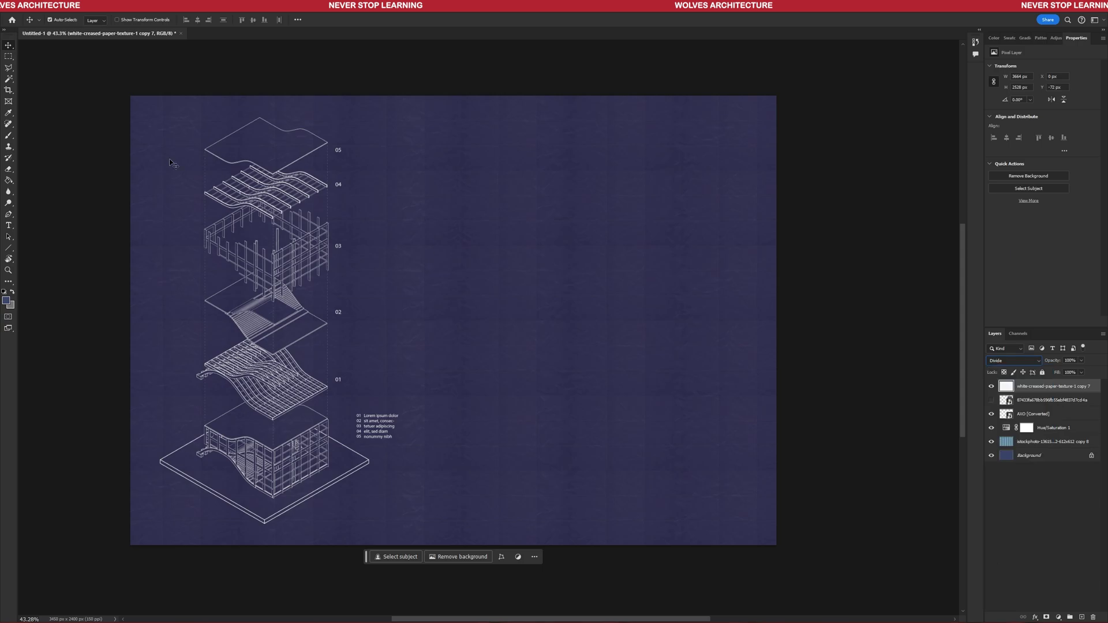
scroll(173, 156, "up", 3, "alt")
scroll(173, 155, "down", 3, "alt")
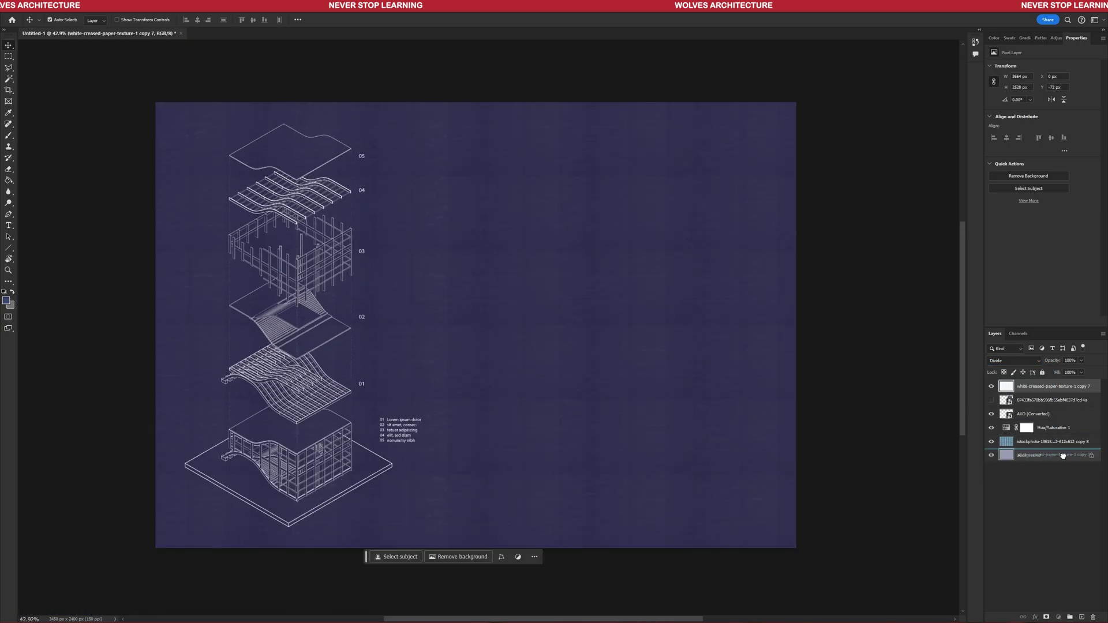
left_click_drag(1051, 442, 1051, 449)
Clip the Hue/Saturation layer to the folded paper texture, and show and reposition the reference image.
left_click(1033, 414)
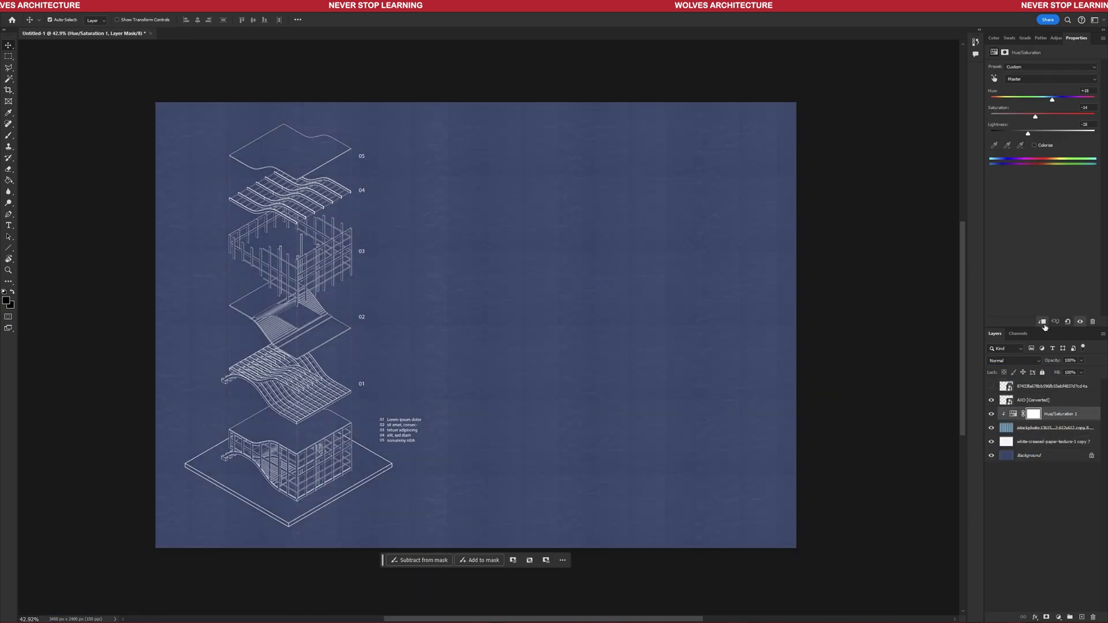
left_click(992, 389)
left_click(1047, 387)
mouse_move(639, 331)
left_mouse_down()
mouse_move(556, 311)
mouse_move(628, 312)
left_mouse_up()
Compare the textured blue background and the AXO linework with the reference image.
scroll(286, 118, "up", 4, "alt")
scroll(354, 154, "down", 3, "alt")
scroll(353, 154, "down", 1)
scroll(467, 450, "up", 4)
left_click_drag(468, 453, 495, 331)
left_click_drag(523, 177, 502, 318)
scroll(501, 318, "down", 1)
scroll(457, 223, "down", 1, "alt")
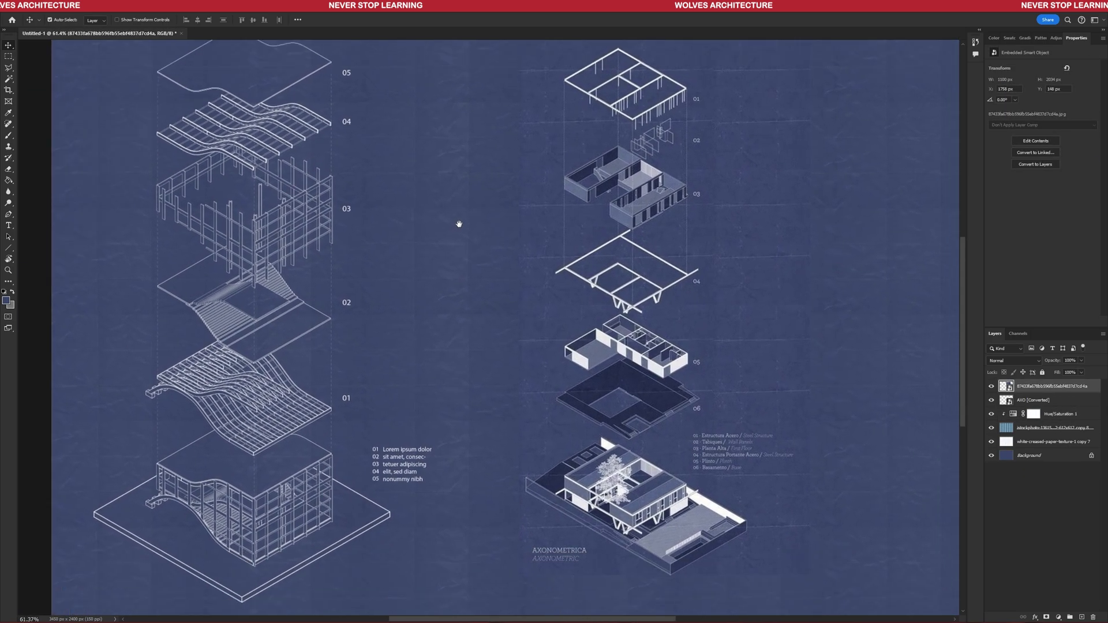
Rename the white creased paper layer WHITE PAPER and the folded paper layer BLUE PAPER.
left_click(1053, 443)
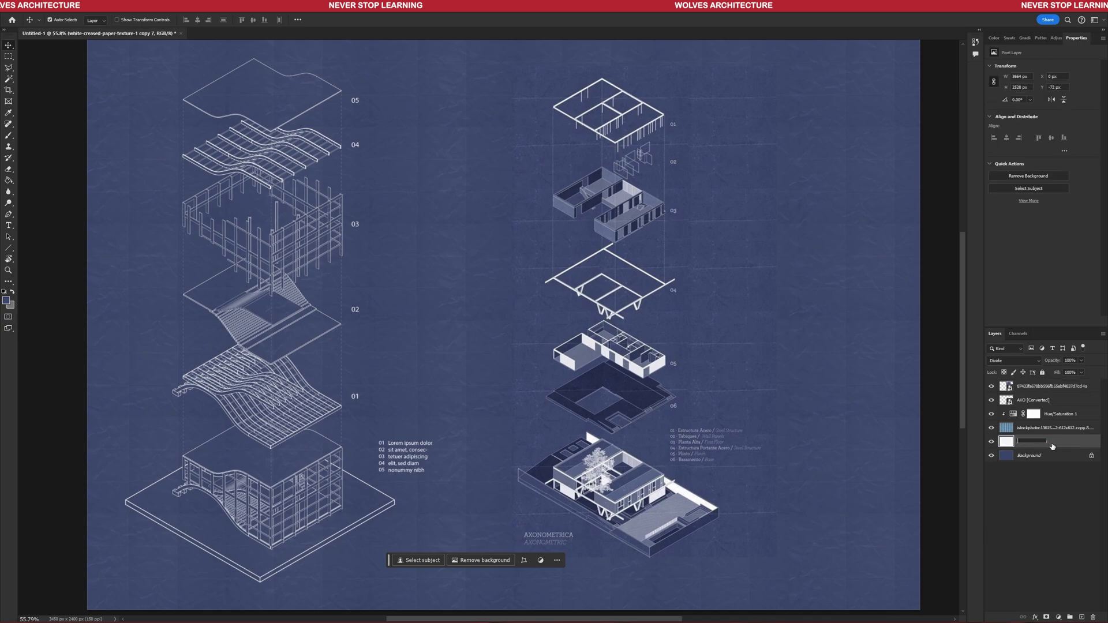
double_click(1065, 428)
key("Return")
scroll(595, 402, "down", 4)
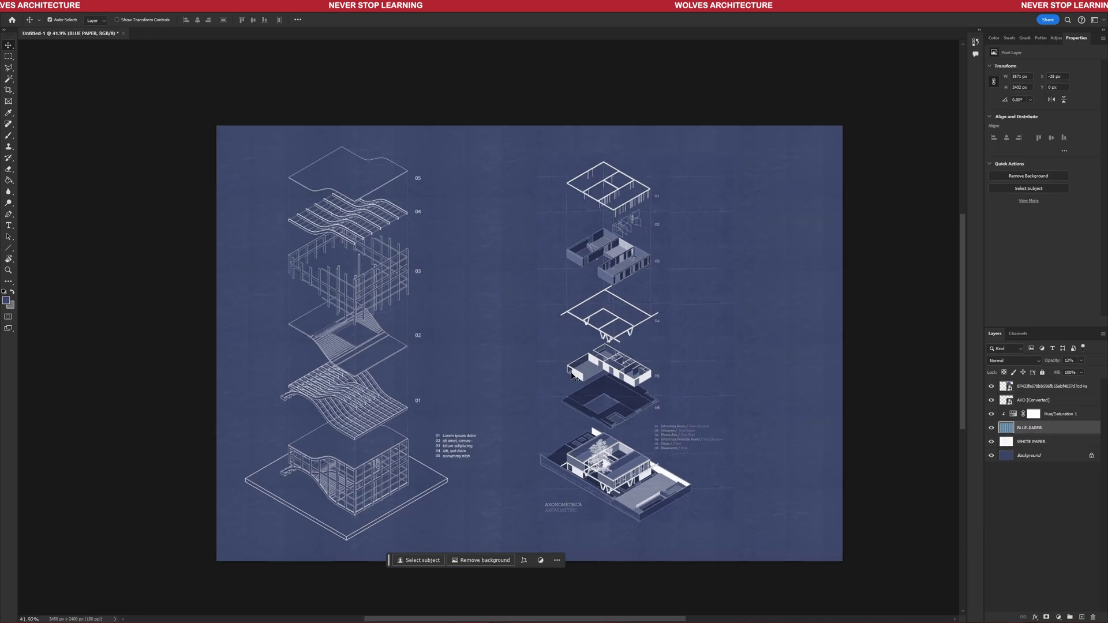
Move the reference image closer to the AXO drawing and compare their lower volumes.
scroll(621, 383, "up", 3)
left_click_drag(691, 401, 686, 379)
left_click_drag(637, 279, 596, 279)
scroll(283, 456, "up", 3)
scroll(270, 474, "up", 2, "alt")
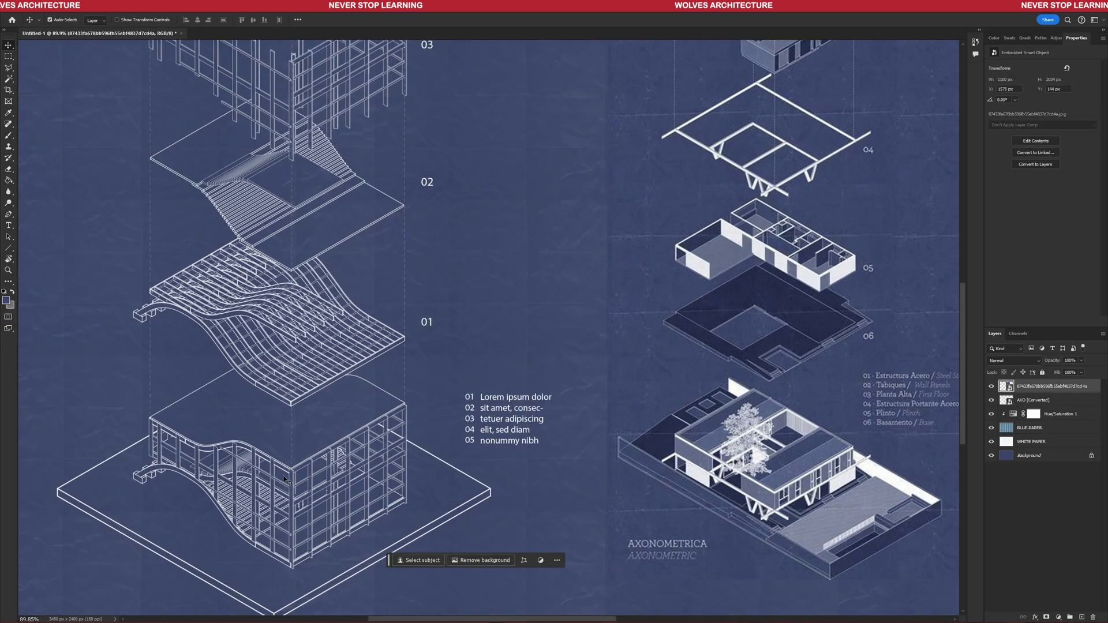
scroll(219, 507, "down", 2, "alt")
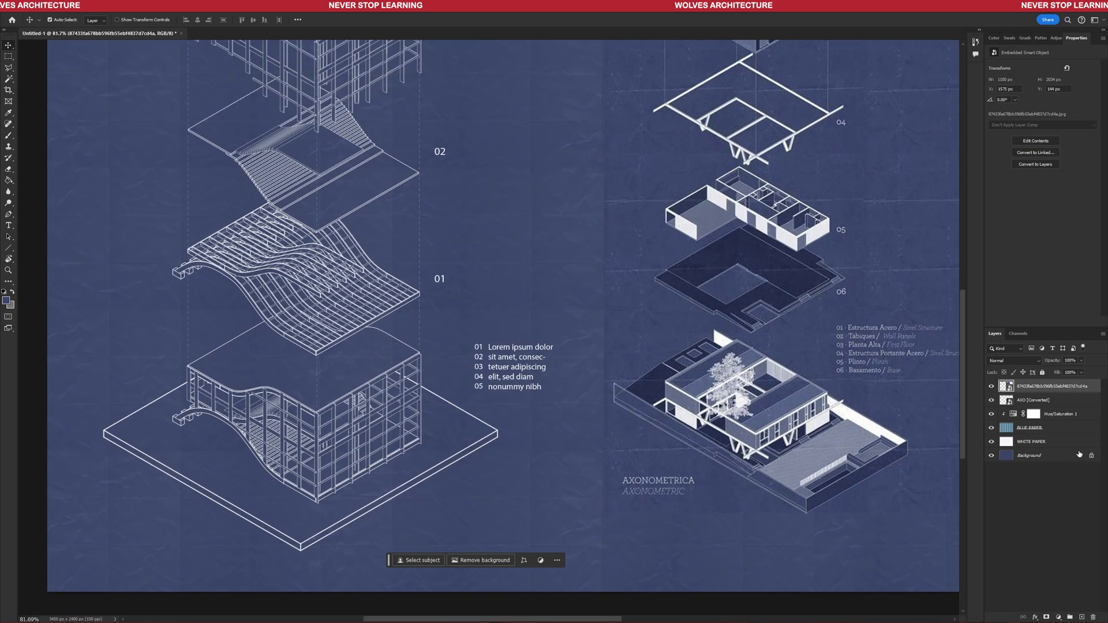
Rasterize the AXO layer and fill the base slab's top face with the dark navy sampled from the reference image.
left_click(1033, 400)
key("i")
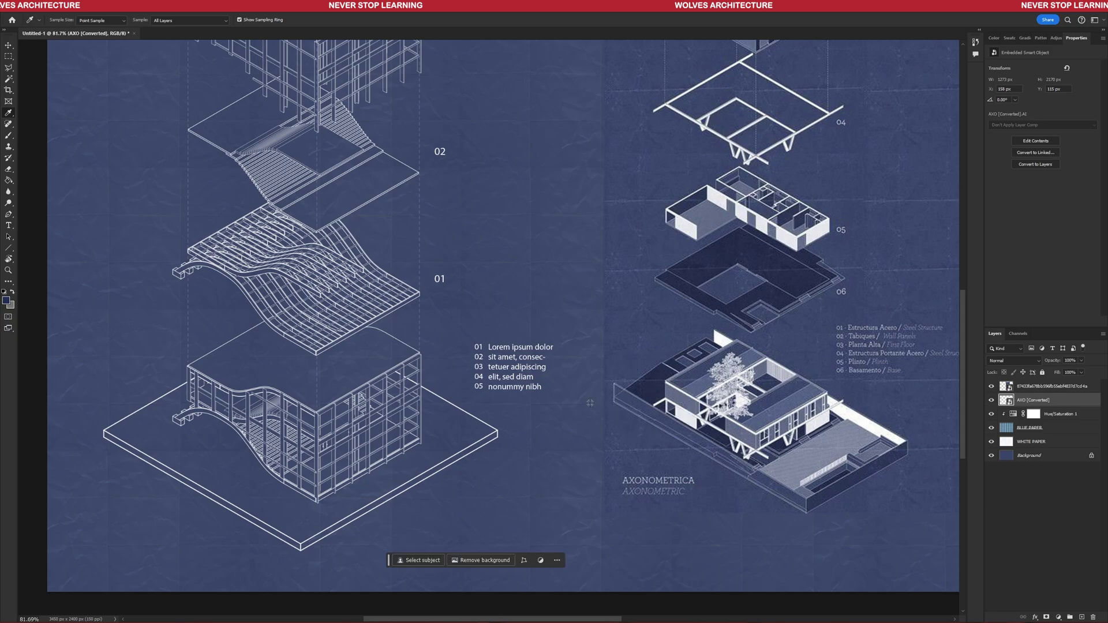
scroll(284, 542, "up", 1, "alt")
left_click(295, 546)
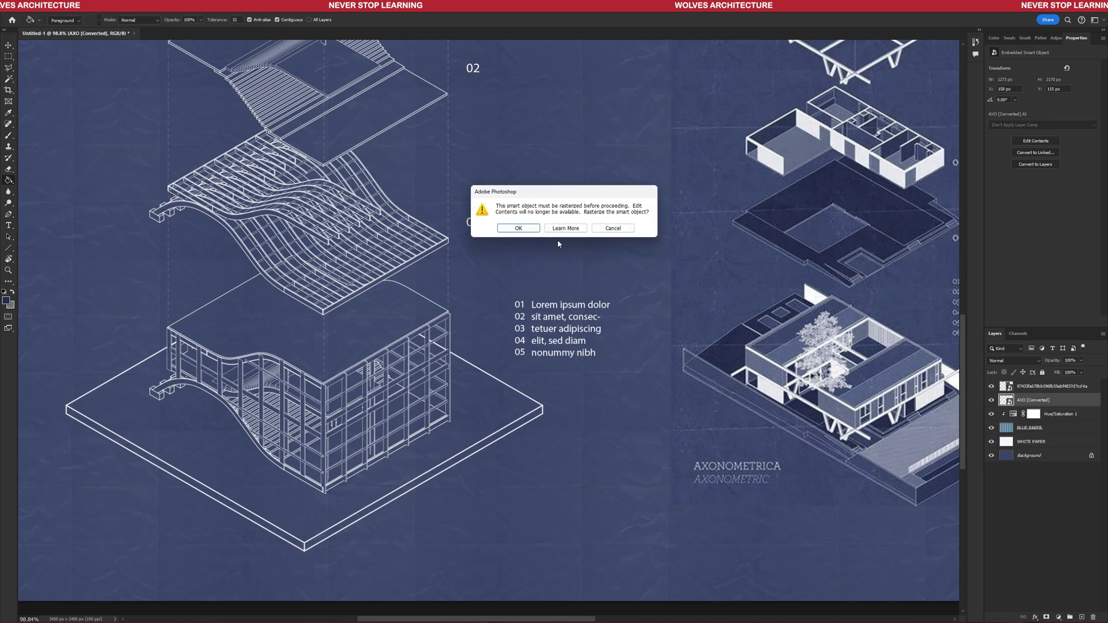
left_click(519, 229)
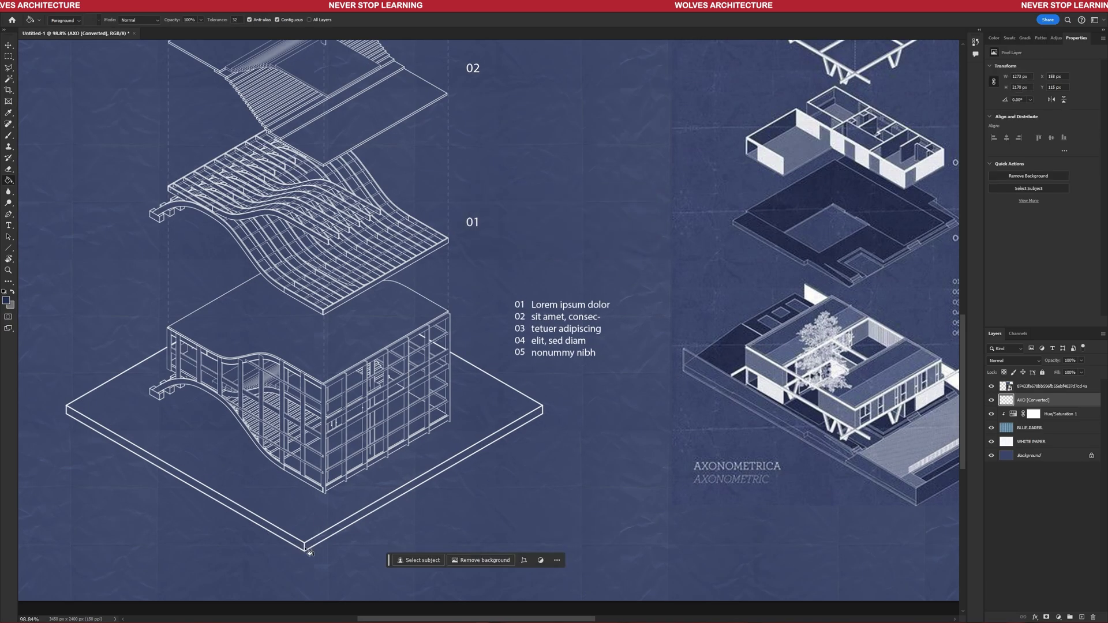
scroll(301, 544, "up", 3, "alt")
scroll(523, 505, "down", 5, "alt")
scroll(501, 496, "up", 1, "alt")
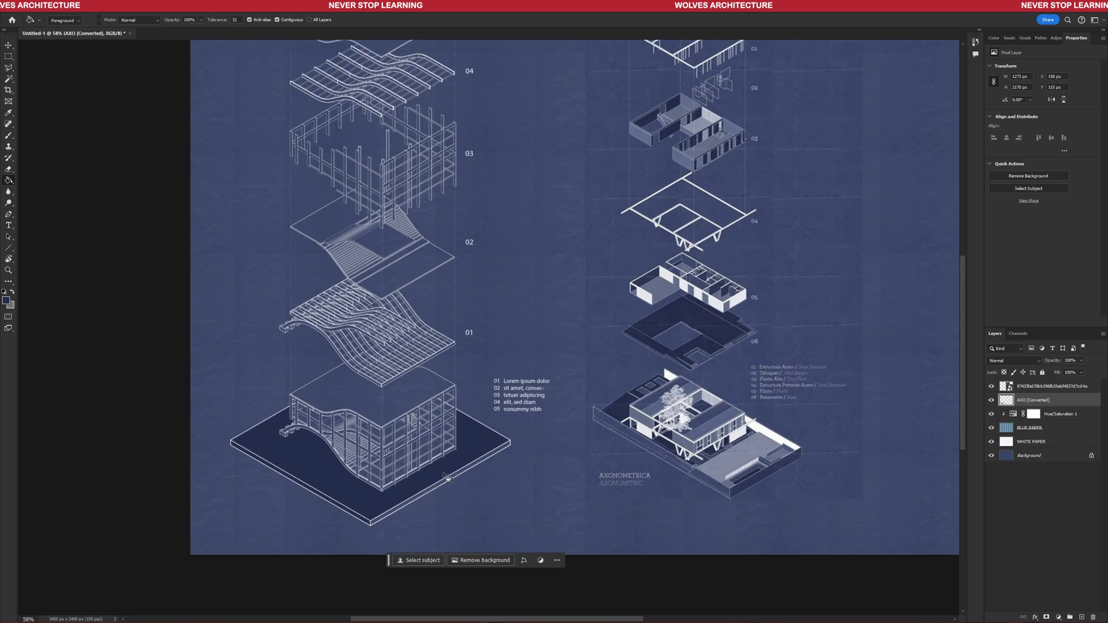
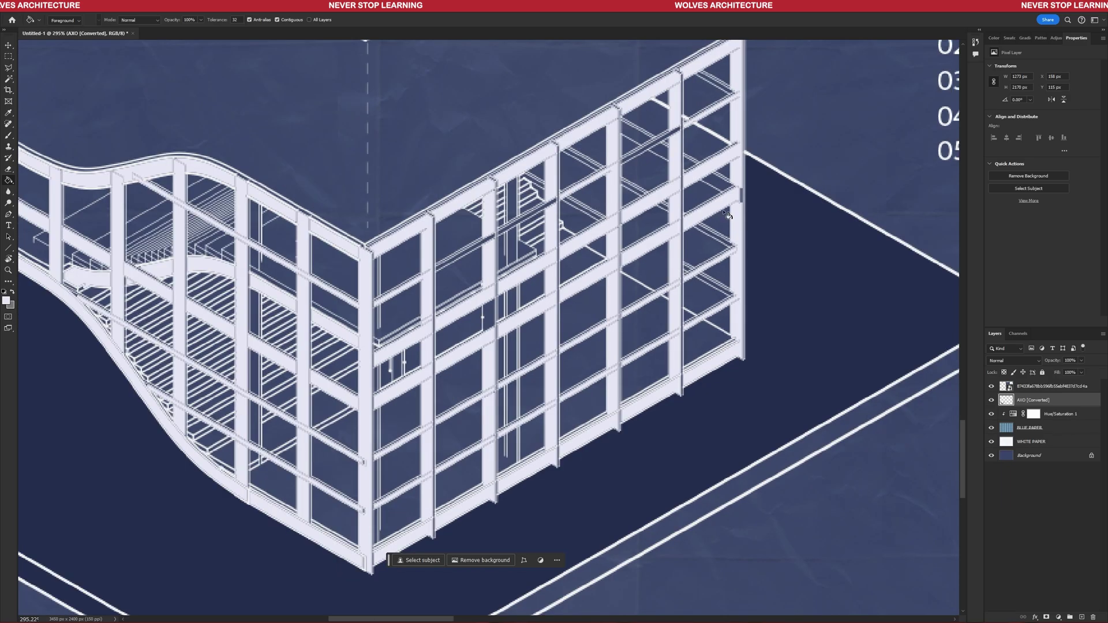
Fill the remaining facade frame members of the lowest building volume with off-white.
scroll(741, 179, "up", 6, "alt")
scroll(744, 309, "down", 4, "alt")
scroll(478, 274, "up", 6, "alt")
left_click(463, 260)
scroll(701, 135, "down", 8, "alt")
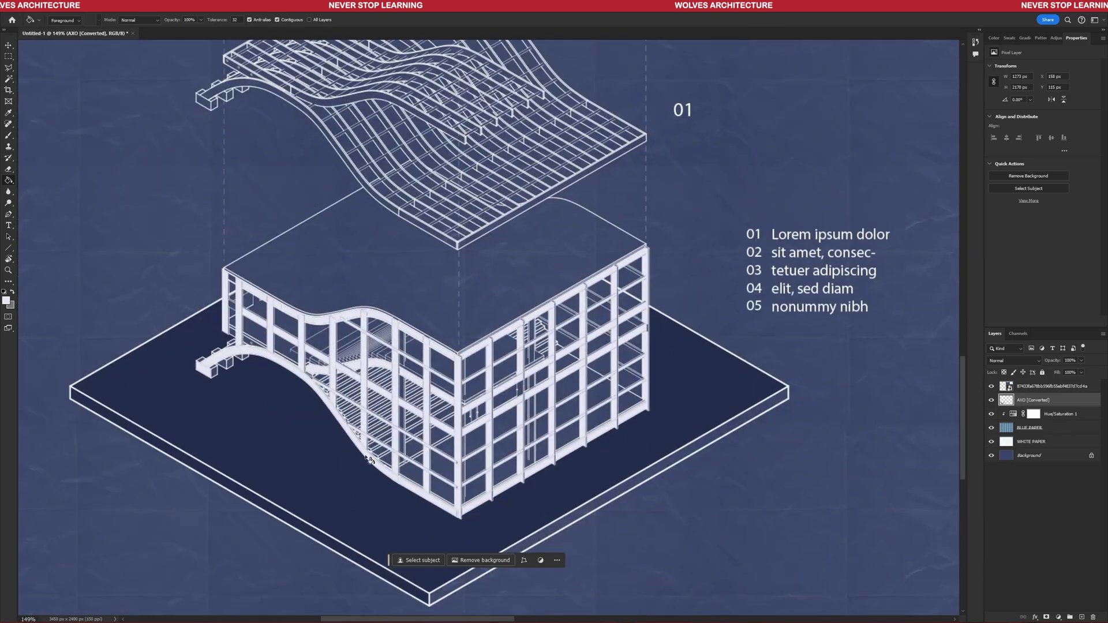
Fill the columns and beams of level 03's left facade and its far-left corner with off-white.
scroll(281, 284, "up", 5, "alt")
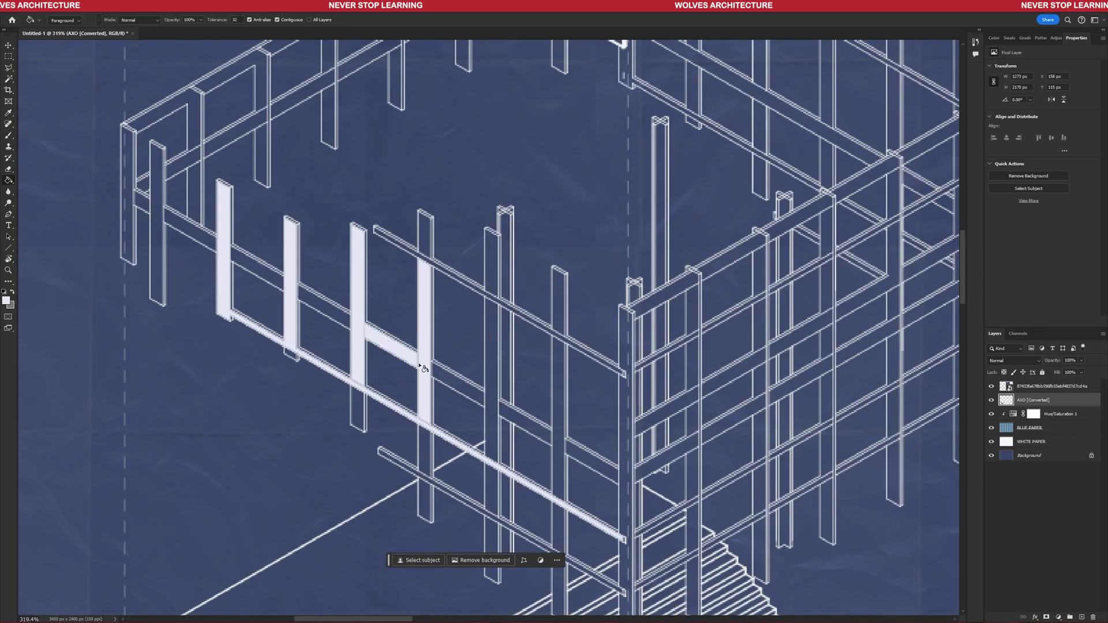
left_click(558, 520)
middle_click_drag(559, 520, 571, 479)
left_click(170, 222)
left_click(141, 199)
left_click(208, 92)
scroll(203, 209, "down", 5, "alt")
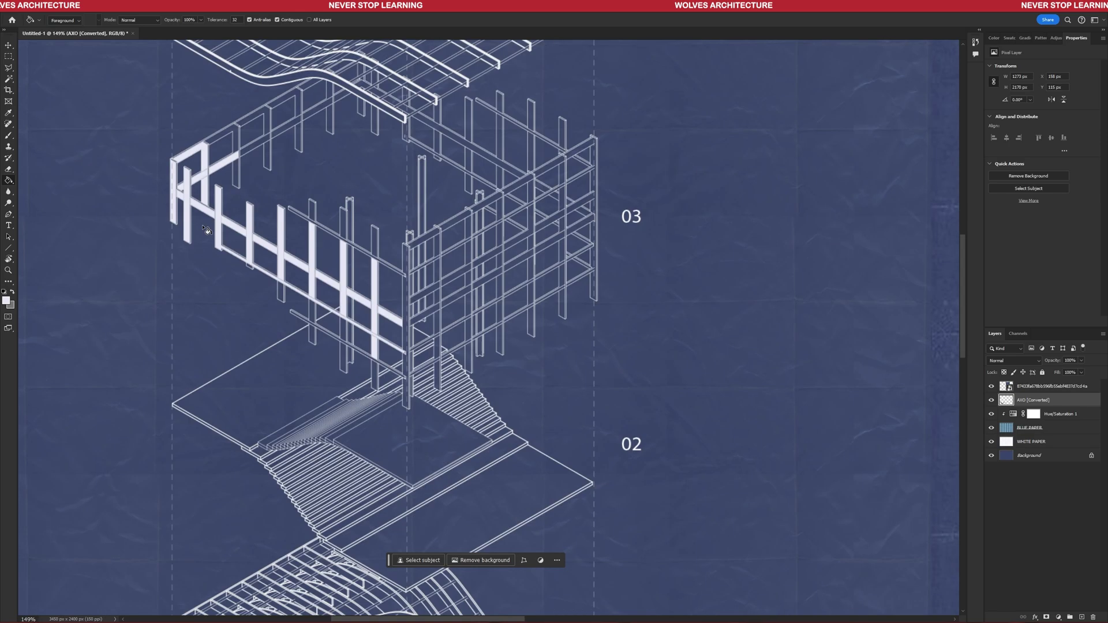
Fill level 03's front corner column and the first beam segments of its right facade with off-white.
scroll(334, 297, "up", 7, "alt")
left_click(260, 338)
scroll(329, 329, "down", 4, "alt")
scroll(363, 433, "up", 3, "alt")
left_click(535, 427)
left_click(631, 384)
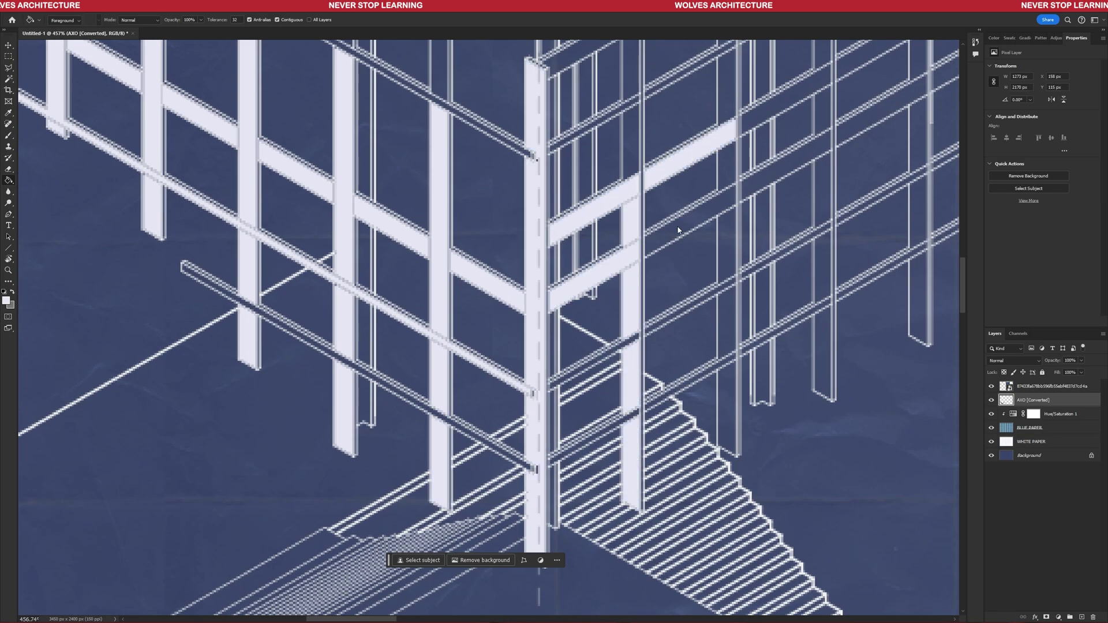
left_click(678, 228)
Fill the remaining wide beam segments and columns along level 03's right facade with off-white.
scroll(679, 230, "down", 5, "alt")
left_click(437, 273)
left_click(497, 240)
left_click(555, 205)
left_click(613, 172)
left_click(671, 138)
left_click(717, 113)
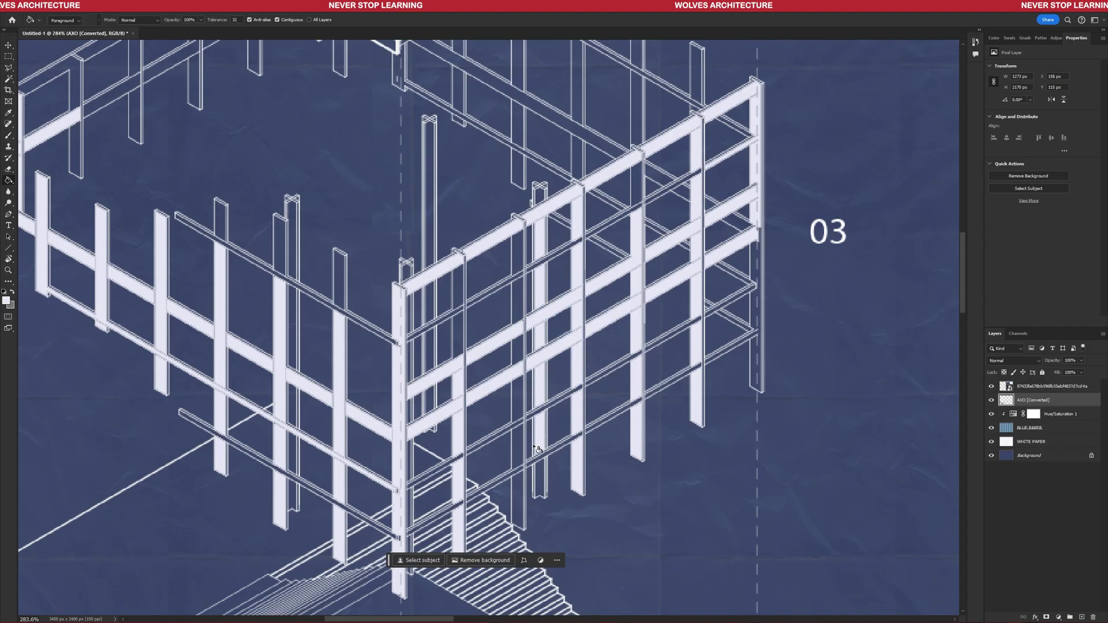
Fill the thin horizontal rails between the columns of level 03's right facade with off-white.
scroll(468, 525, "up", 10, "alt")
left_click(381, 365)
left_click(475, 317)
scroll(543, 351, "down", 3, "alt")
left_click(568, 292)
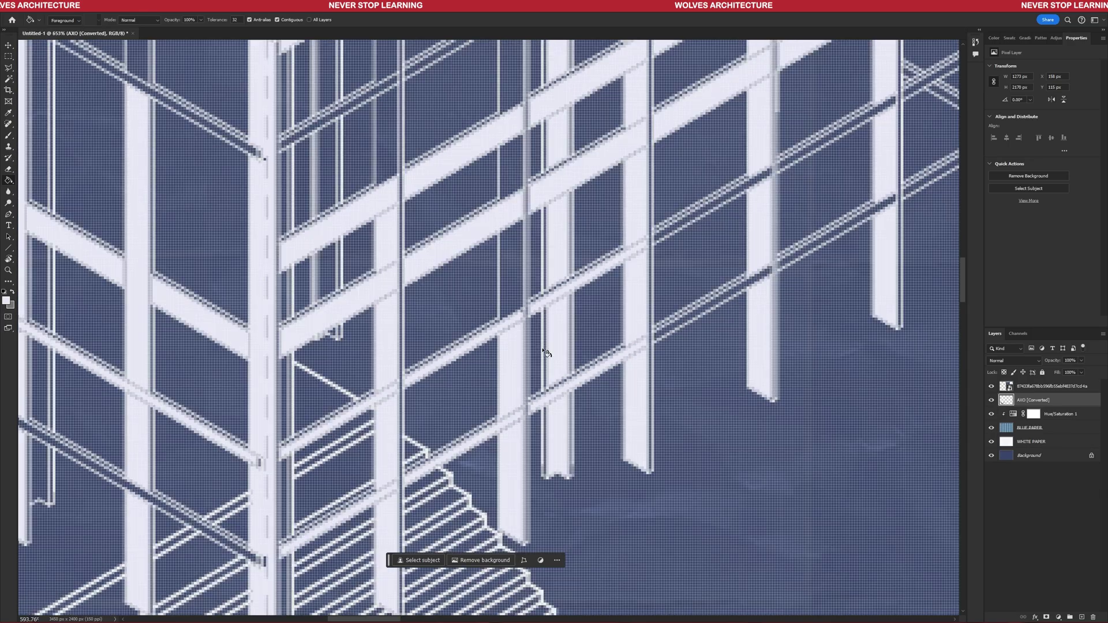
left_click(709, 310)
Fill a rear column behind level 03's right facade and the rear left facade's columns and beams with off-white.
scroll(710, 311, "up", 3, "alt")
middle_click_drag(866, 87, 536, 331)
scroll(535, 332, "down", 5, "alt")
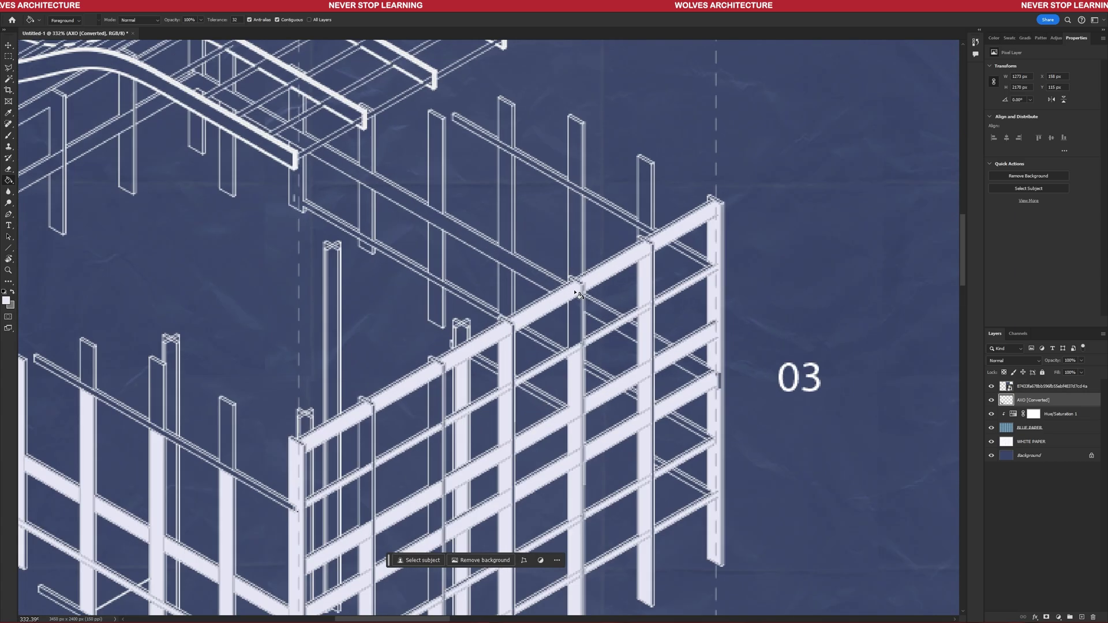
left_click(576, 263)
scroll(485, 311, "down", 12, "alt")
scroll(467, 302, "up", 9, "alt")
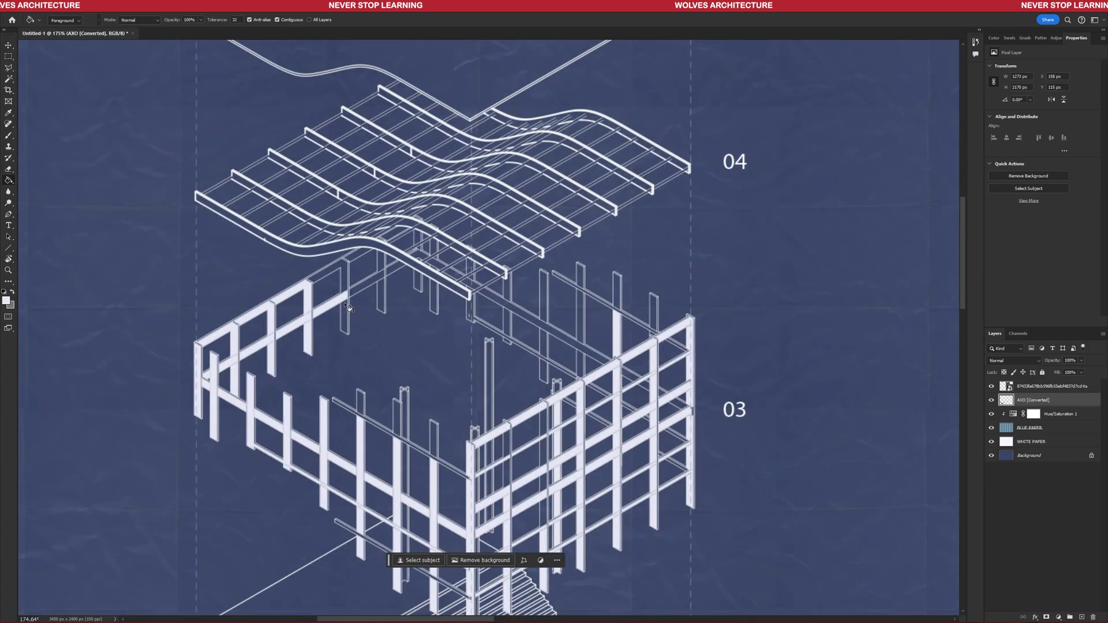
scroll(409, 402, "up", 4, "alt")
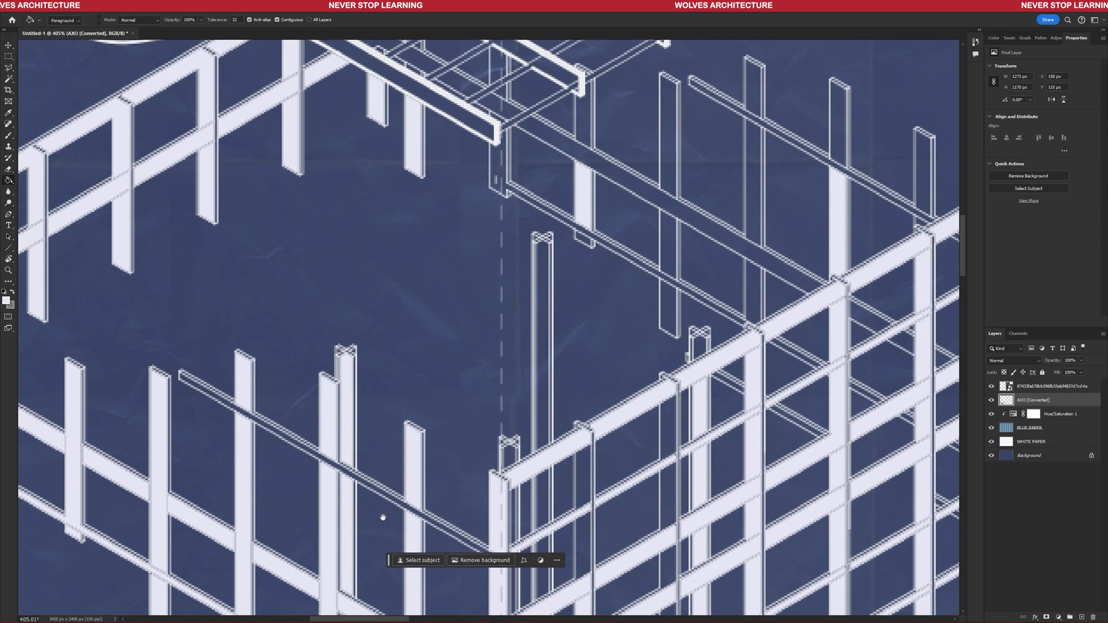
Fill the freestanding interior columns behind level 03's front corner with off-white.
scroll(519, 329, "down", 5, "alt")
scroll(529, 327, "up", 6, "alt")
scroll(529, 327, "down", 2, "alt")
left_click(408, 254)
left_click(407, 310)
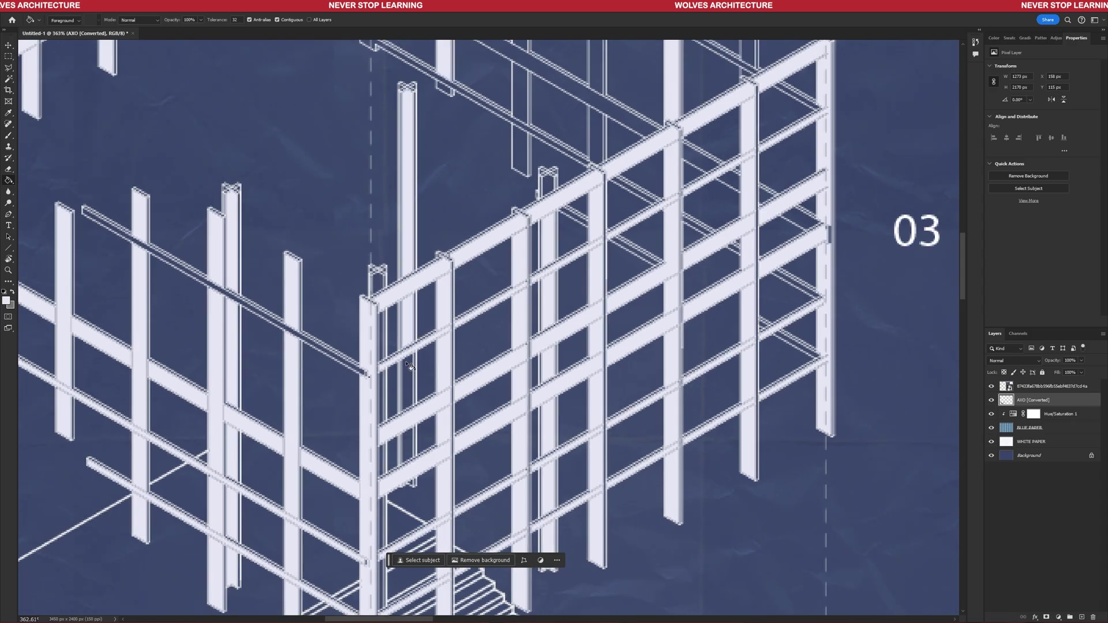
Fill the columns and the wide diagonal beam of level 03's rear right facade with off-white.
scroll(514, 288, "up", 2, "alt")
left_click(479, 203)
middle_click_drag(519, 162, 537, 370)
left_click(714, 363)
left_click(450, 337)
left_click(447, 335)
left_click(442, 426)
left_click(442, 490)
Fill the thin rails of level 03's rear right facade and the front left facade's upper rail with off-white.
scroll(442, 486, "up", 4, "alt")
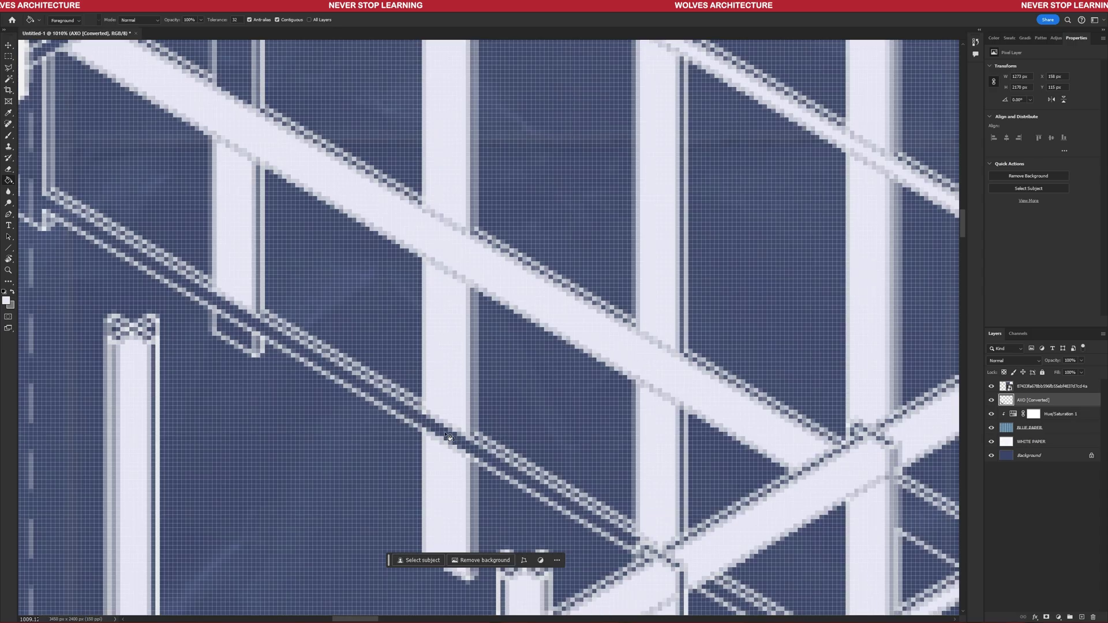
scroll(520, 393, "down", 5, "alt")
scroll(404, 491, "up", 5, "alt")
left_click(495, 346)
scroll(495, 346, "down", 4, "alt")
scroll(446, 236, "up", 4, "alt")
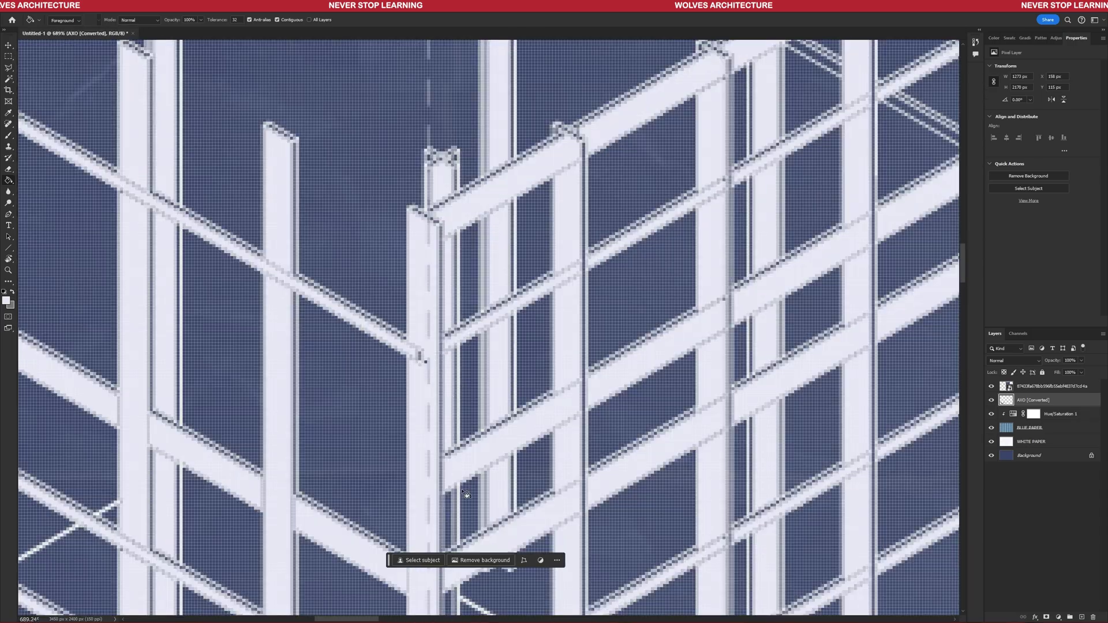
scroll(338, 312, "up", 2, "alt")
scroll(336, 332, "down", 2, "alt")
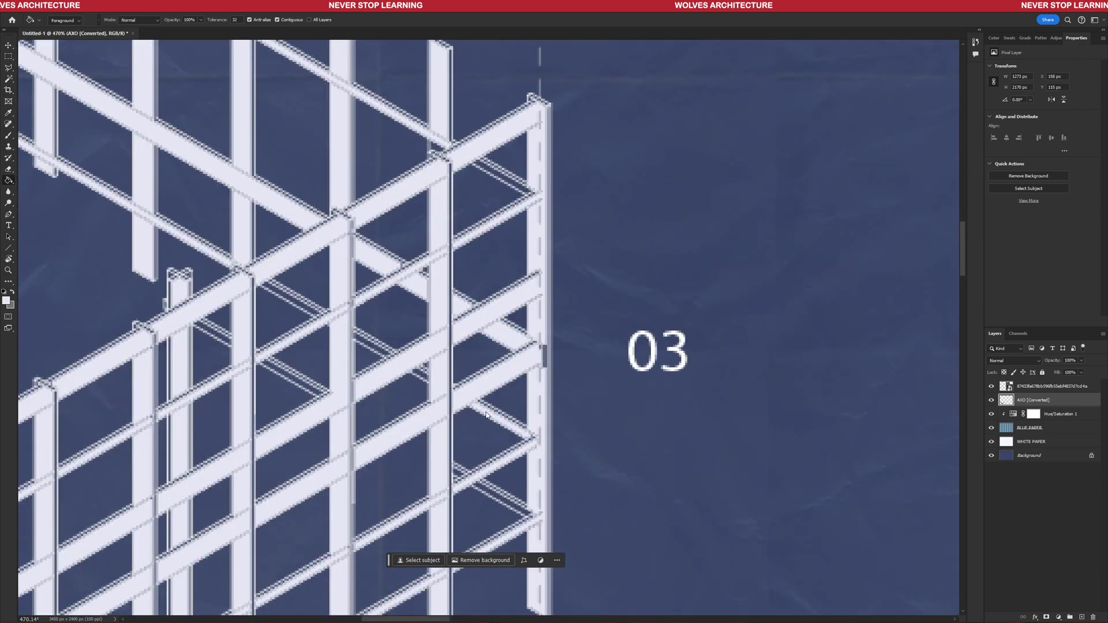
scroll(456, 473, "down", 8, "alt")
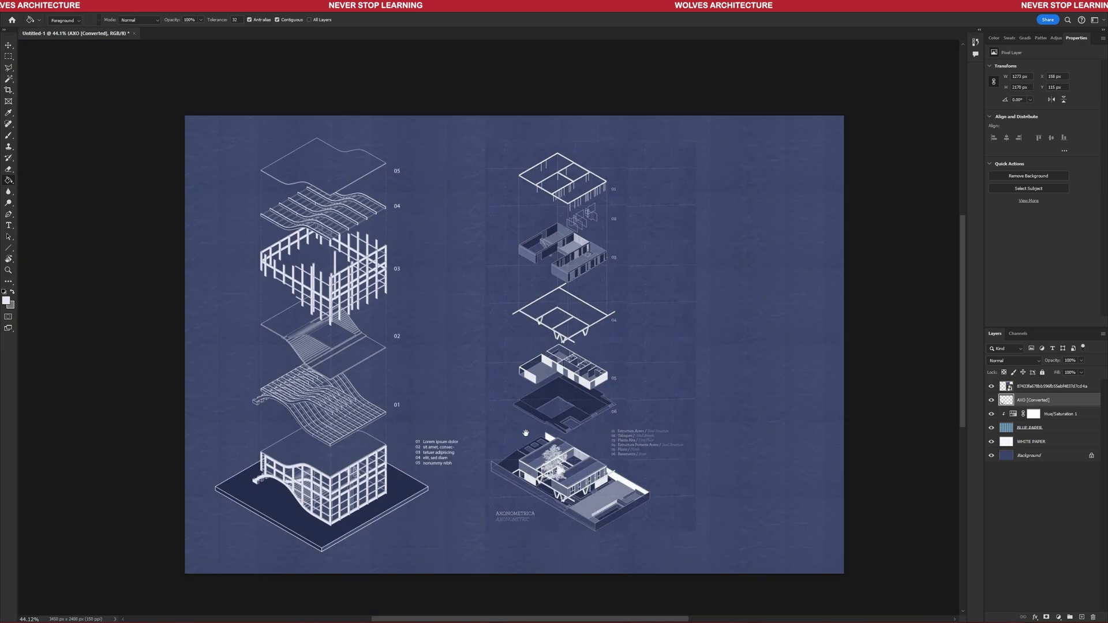
Fill the openings between the frame members of the base building's right facade with dark navy.
scroll(439, 380, "up", 4, "alt")
scroll(282, 470, "up", 6, "alt")
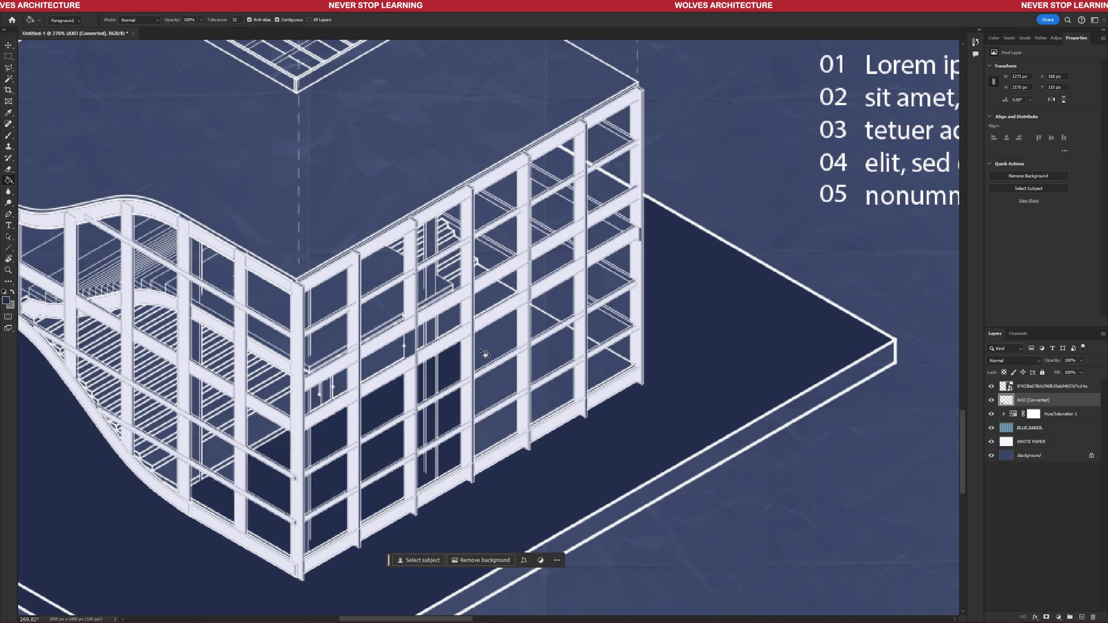
left_click(482, 352)
left_click(496, 386)
left_click(607, 375)
left_click(559, 393)
scroll(438, 346, "up", 2, "alt")
left_click(485, 398)
left_click(485, 353)
left_click(539, 324)
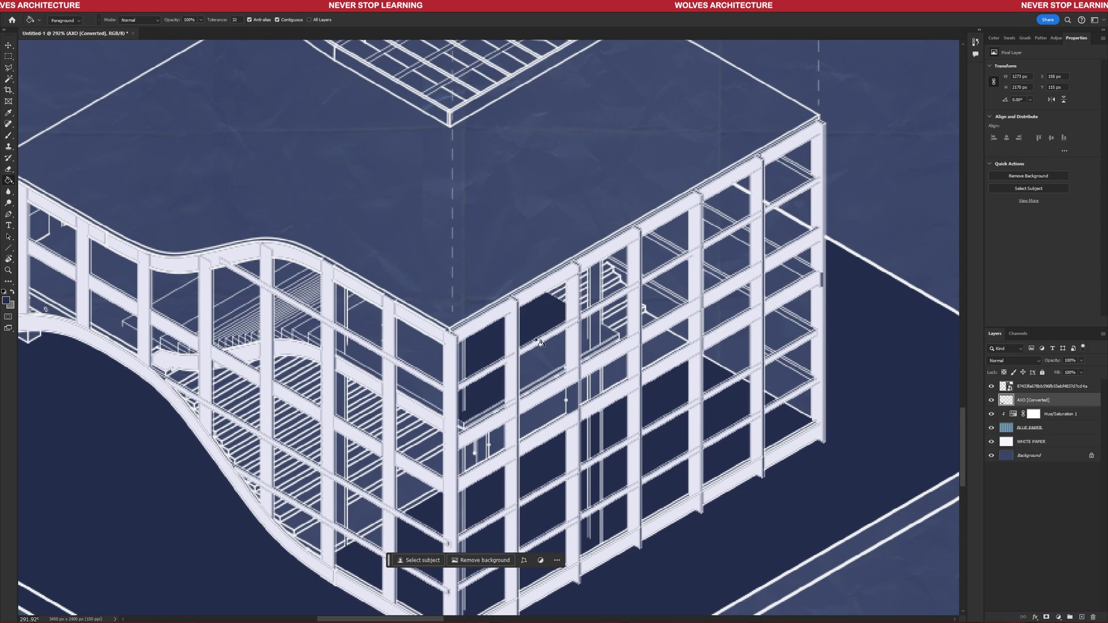
Fill the openings between the frame members of the base building's left facade with dark navy.
left_click(376, 363)
scroll(370, 361, "down", 4, "alt")
scroll(289, 346, "up", 4, "alt")
left_click(355, 367)
left_click(355, 323)
left_click(303, 342)
Fill level 02's floor slabs and central platform with dark navy.
scroll(323, 404, "down", 9, "alt")
scroll(323, 312, "up", 12, "alt")
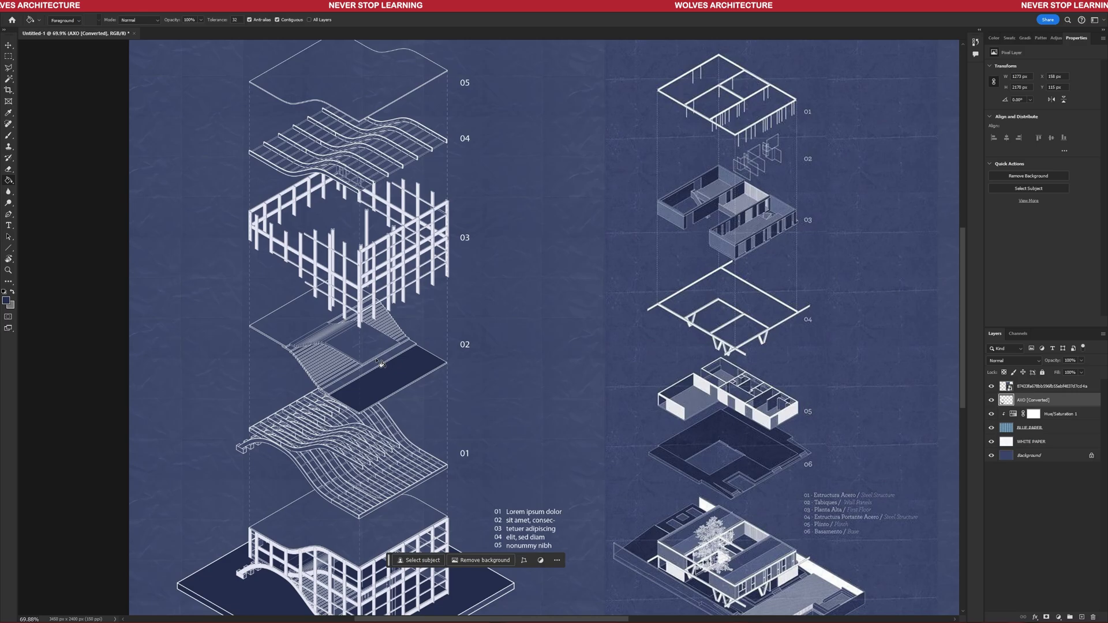
left_click(142, 288)
left_click(174, 249)
left_click(187, 264)
left_click(266, 352)
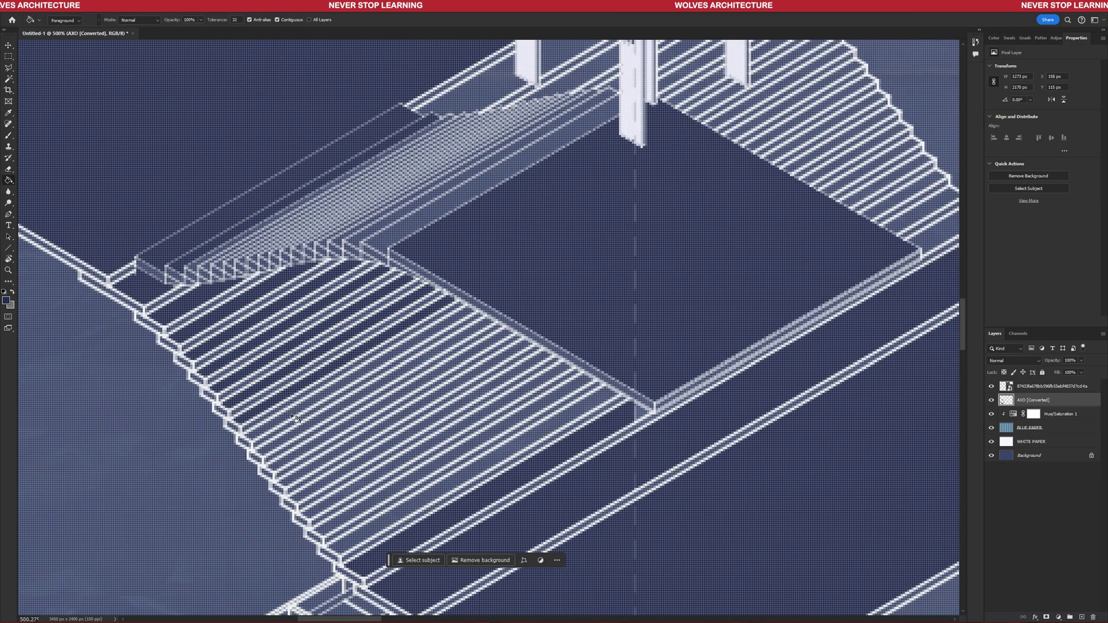
Fill the stair treads on both sides of level 02's central platform with dark navy.
left_click_drag(296, 419, 418, 473)
scroll(424, 470, "down", 7, "alt")
scroll(453, 338, "up", 7, "alt")
mouse_move(491, 225)
left_mouse_down()
mouse_move(565, 210)
mouse_move(568, 139)
left_mouse_up()
left_click(552, 160)
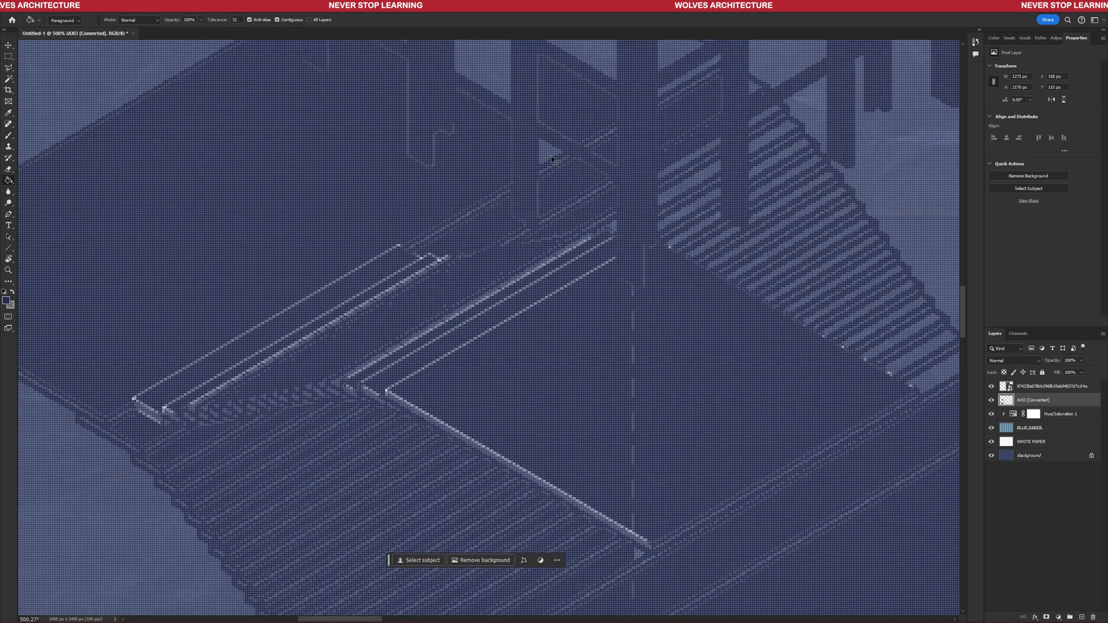
scroll(552, 159, "down", 5, "alt")
scroll(618, 232, "up", 6, "alt")
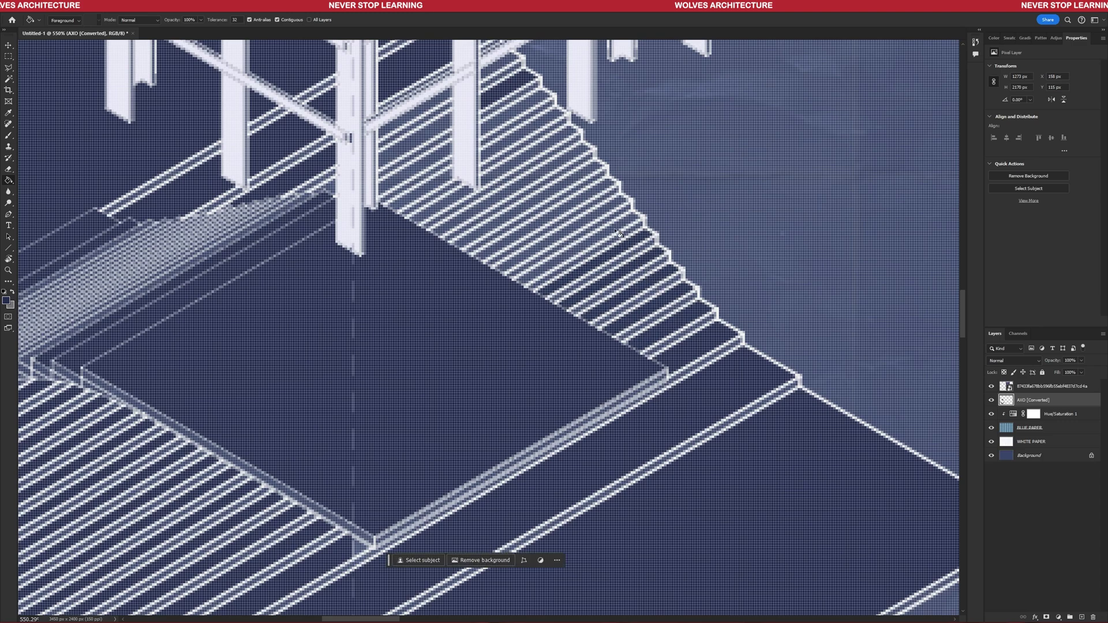
scroll(427, 150, "down", 8, "alt")
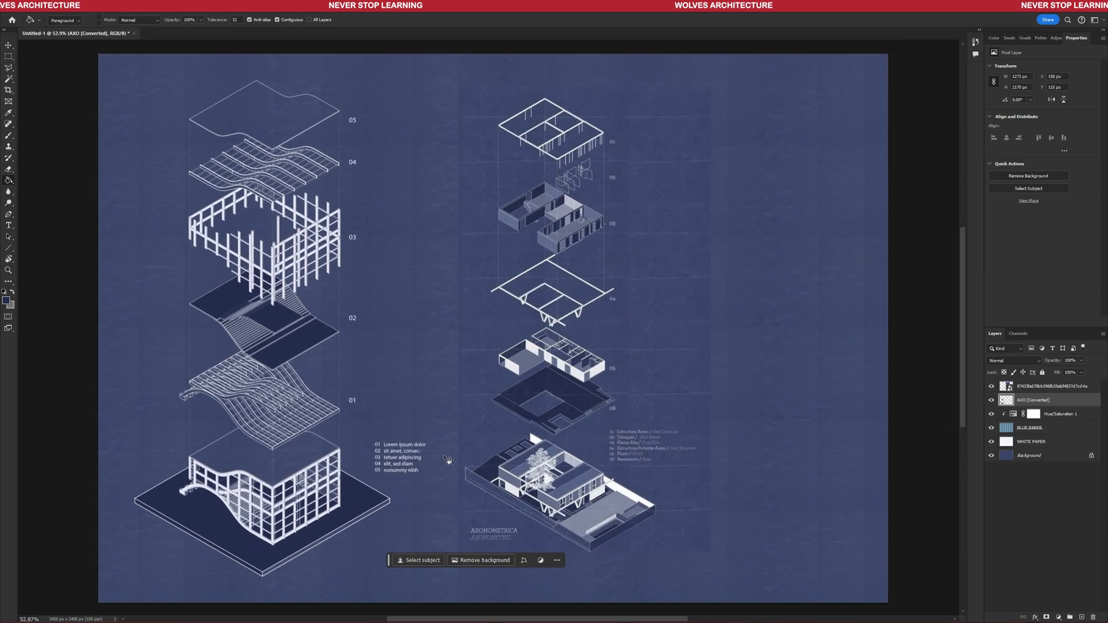
Move the reference image slightly away from the exploded diagram and hide its layer.
middle_click_drag(445, 458, 464, 458)
key("v")
left_click_drag(593, 396, 617, 396)
scroll(387, 557, "up", 1, "alt")
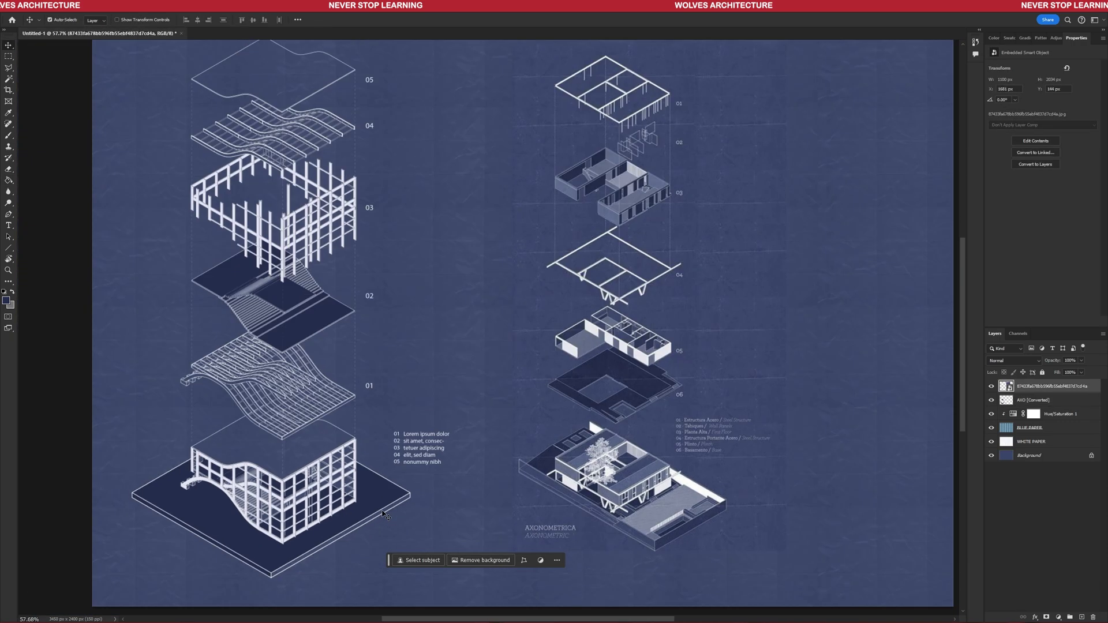
scroll(485, 469, "down", 1, "alt")
left_click(992, 386)
Crop the canvas to a portrait format around the exploded diagram, removing the empty reference area.
scroll(741, 426, "down", 1, "alt")
key("c")
left_click_drag(897, 333, 695, 334)
key("Return")
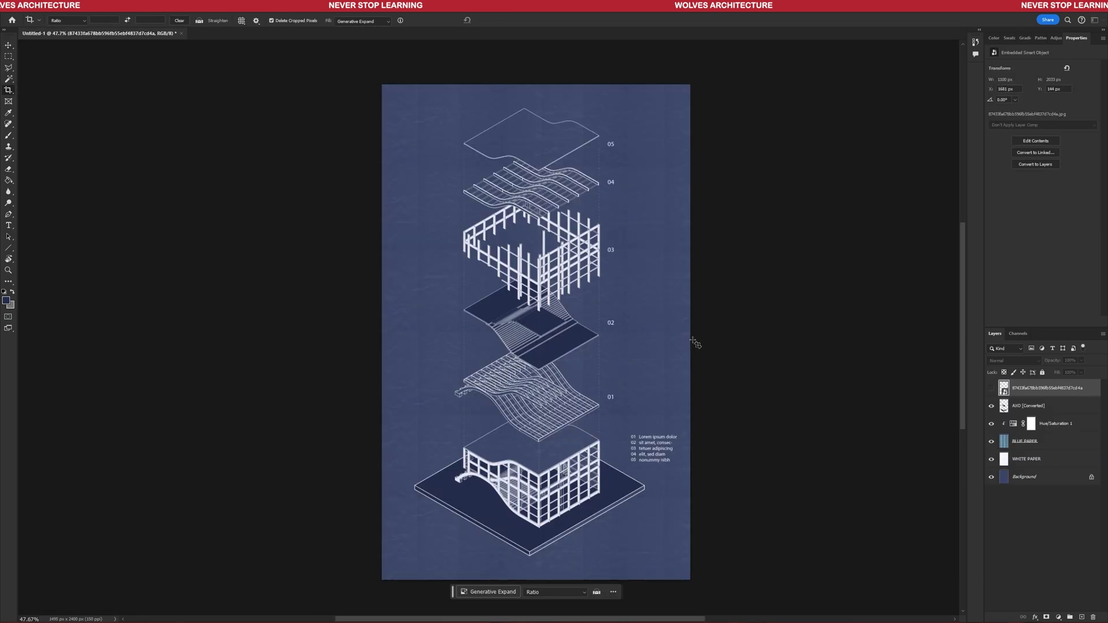
Examine the coloured diagram in full-screen view, from the roof levels down to the base.
key("v")
key("f")
key("f")
scroll(654, 346, "up", 2, "alt")
scroll(650, 352, "up", 5, "alt")
left_click_drag(557, 321, 552, 400)
left_click_drag(560, 110, 520, 253)
scroll(524, 266, "down", 5, "alt")
left_click_drag(516, 369, 513, 289)
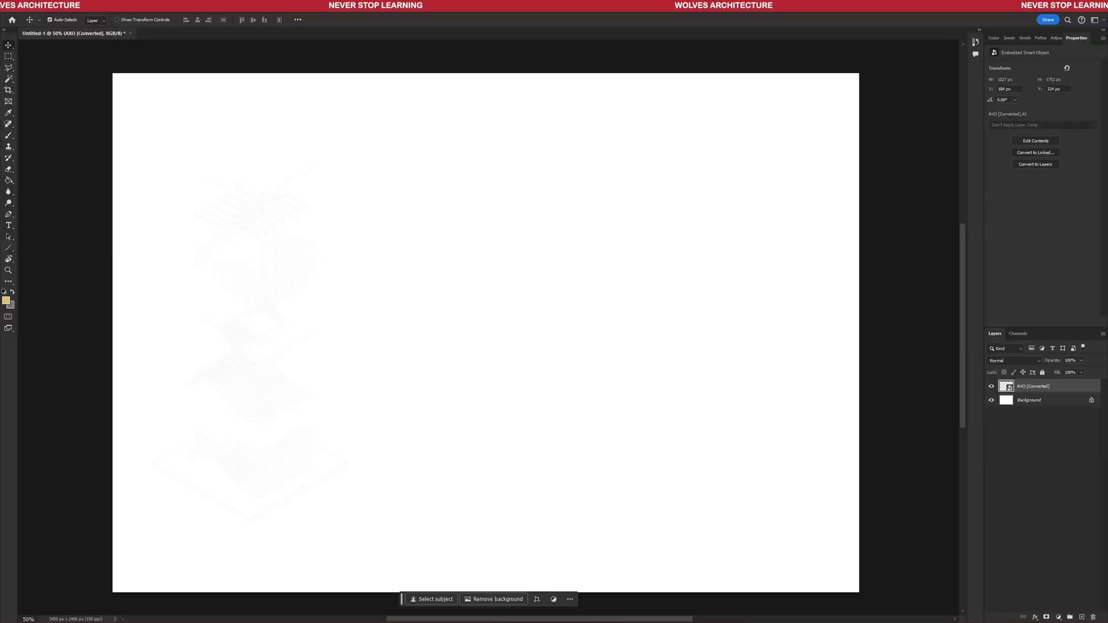
Place the Nashville Food Project reference image in the new document and scale and position it beside the white line diagram.
left_click_drag(658, 620, 658, 491)
left_click_drag(503, 323, 659, 219)
left_click_drag(703, 331, 830, 541)
left_click_drag(762, 509, 791, 541)
left_click_drag(732, 436, 742, 447)
scroll(672, 443, "down", 1, "alt")
key("Return")
scroll(652, 445, "down", 1, "alt")
left_click_drag(623, 458, 615, 455)
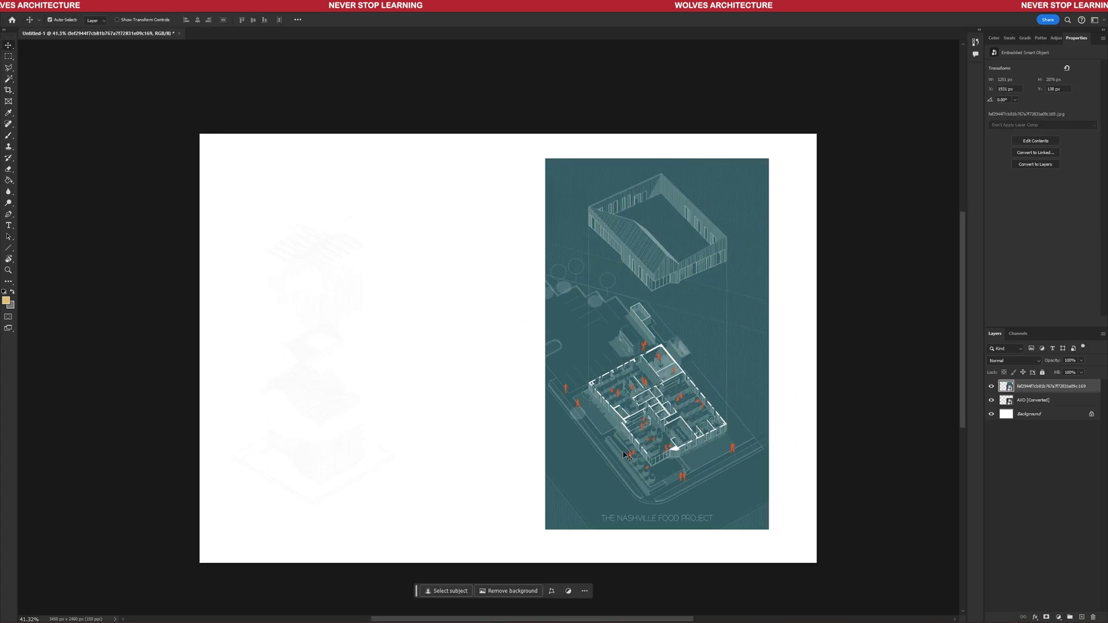
Fill the Background layer with the teal sampled from the reference image.
left_click(1047, 416)
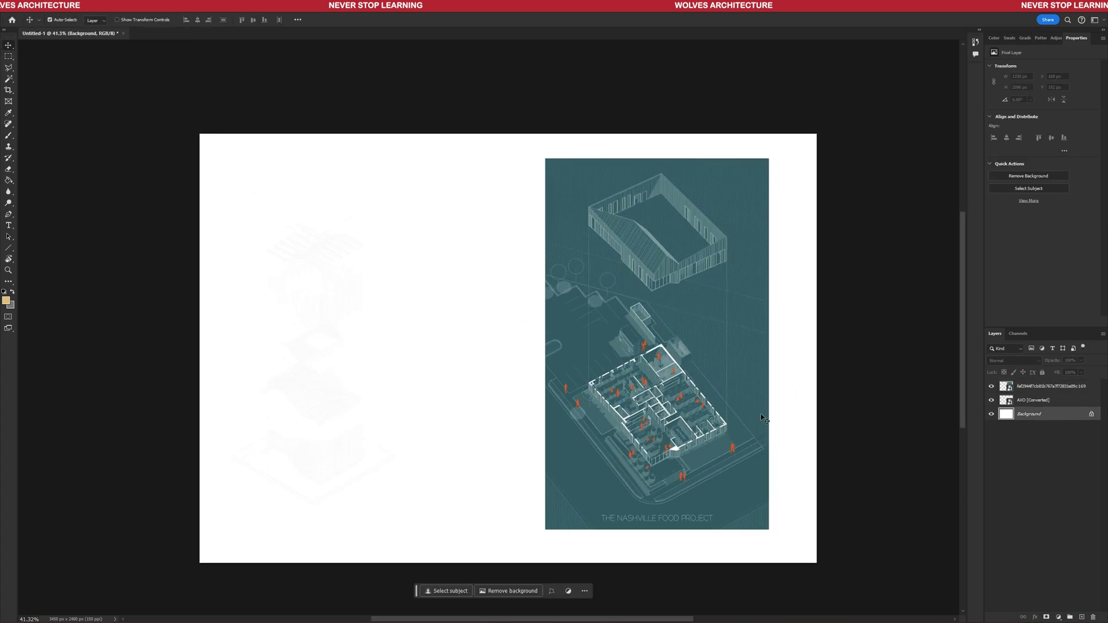
key("i")
left_click(749, 372)
key("g")
left_click(809, 401)
key("v")
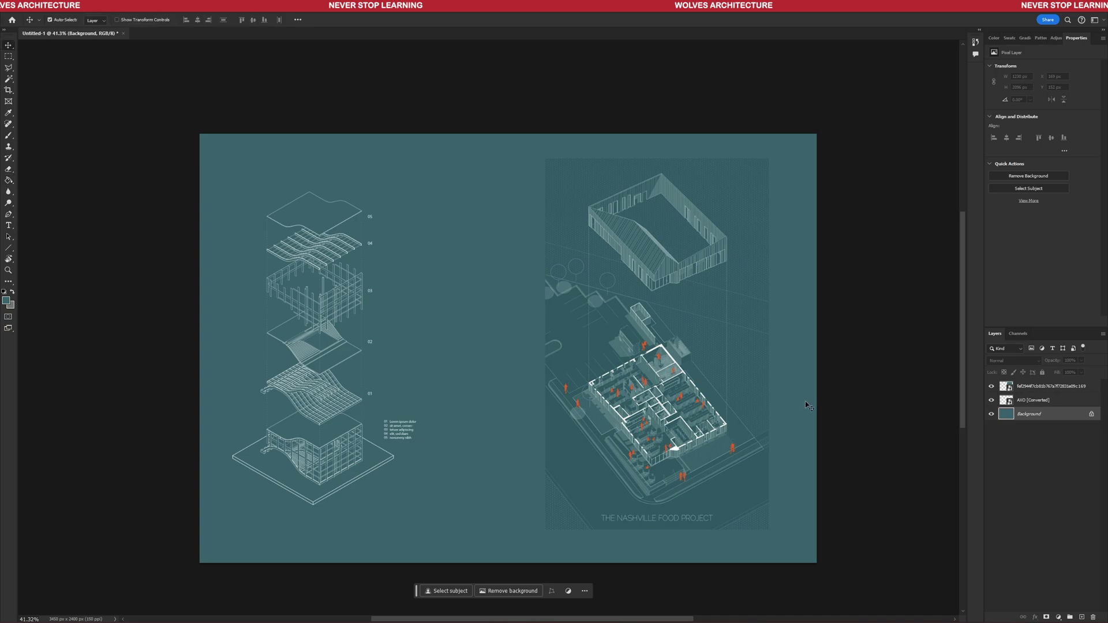
Examine the reference's dotted background texture up close, moving the image nearer to the diagram for comparison.
scroll(373, 370, "up", 1, "alt")
scroll(734, 266, "up", 4, "alt")
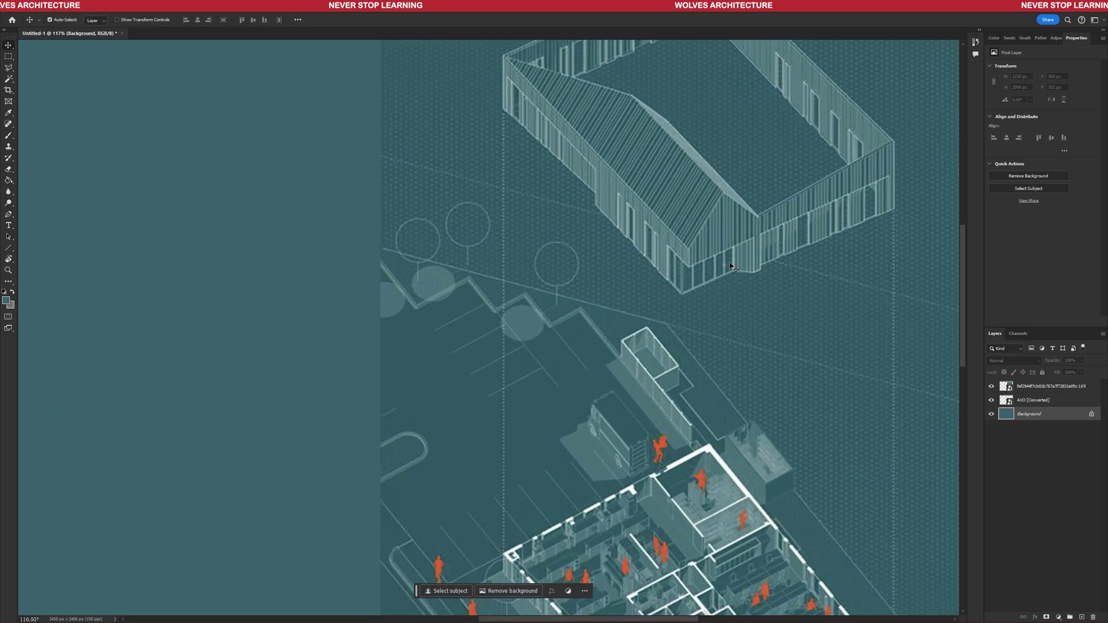
scroll(731, 266, "down", 4, "alt")
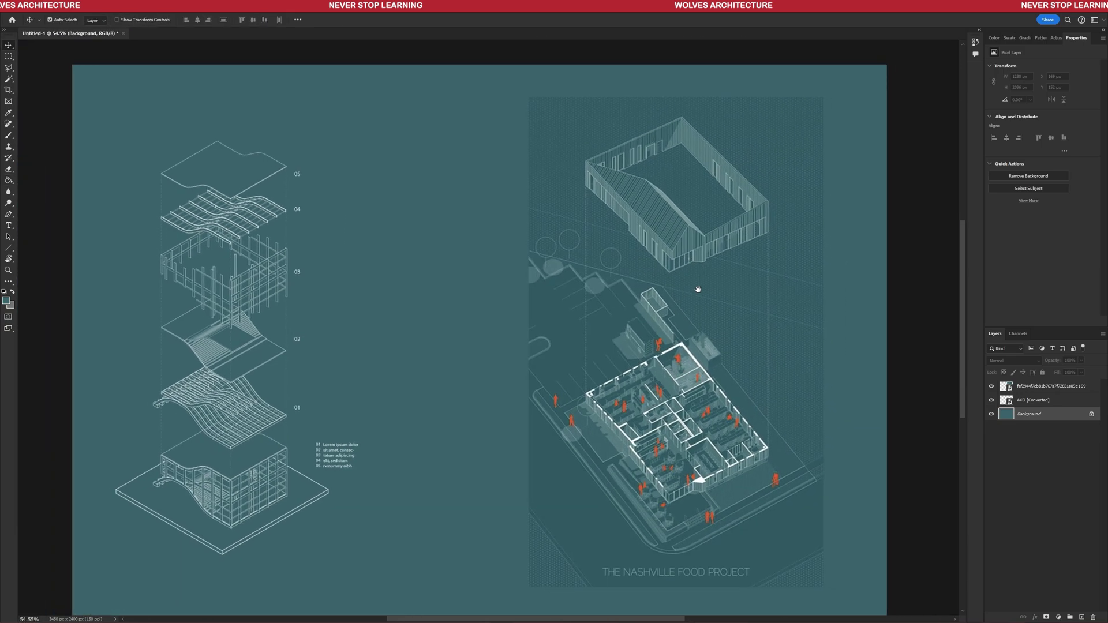
left_click_drag(722, 281, 509, 272)
scroll(348, 181, "up", 3, "alt")
scroll(392, 200, "down", 3, "alt")
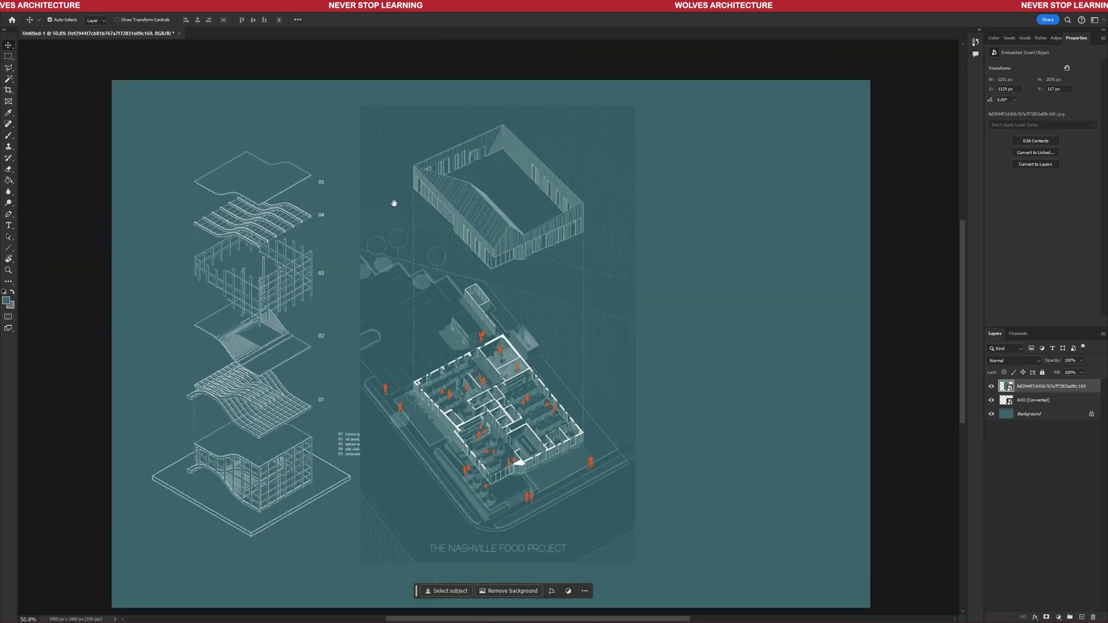
left_click_drag(393, 202, 424, 183)
left_click_drag(481, 260, 521, 263)
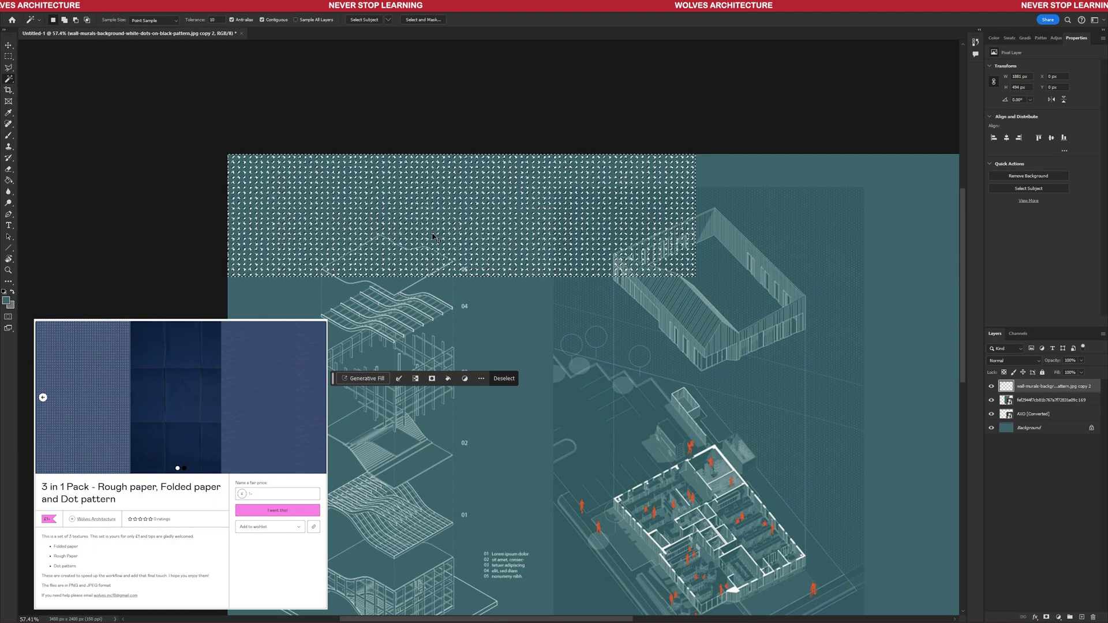
Duplicate the white dot pattern strip and align the copy directly beneath the original.
scroll(436, 267, "down", 2, "alt")
scroll(435, 268, "up", 3, "alt")
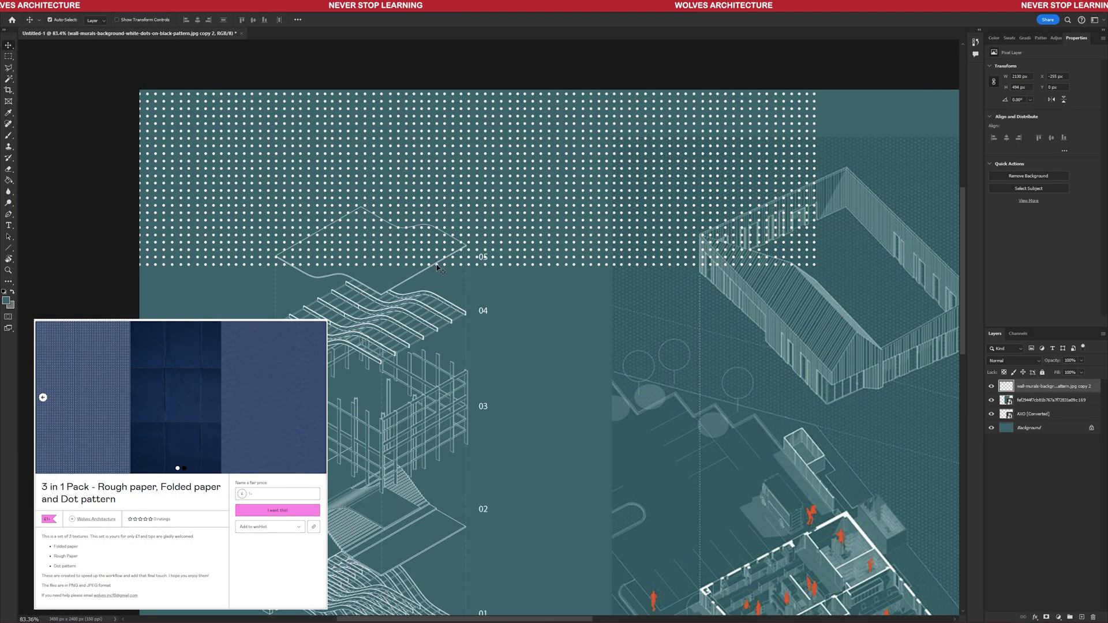
left_click_drag(437, 267, 442, 459, "alt")
key("ctrl+t")
left_click_drag(612, 353, 607, 339)
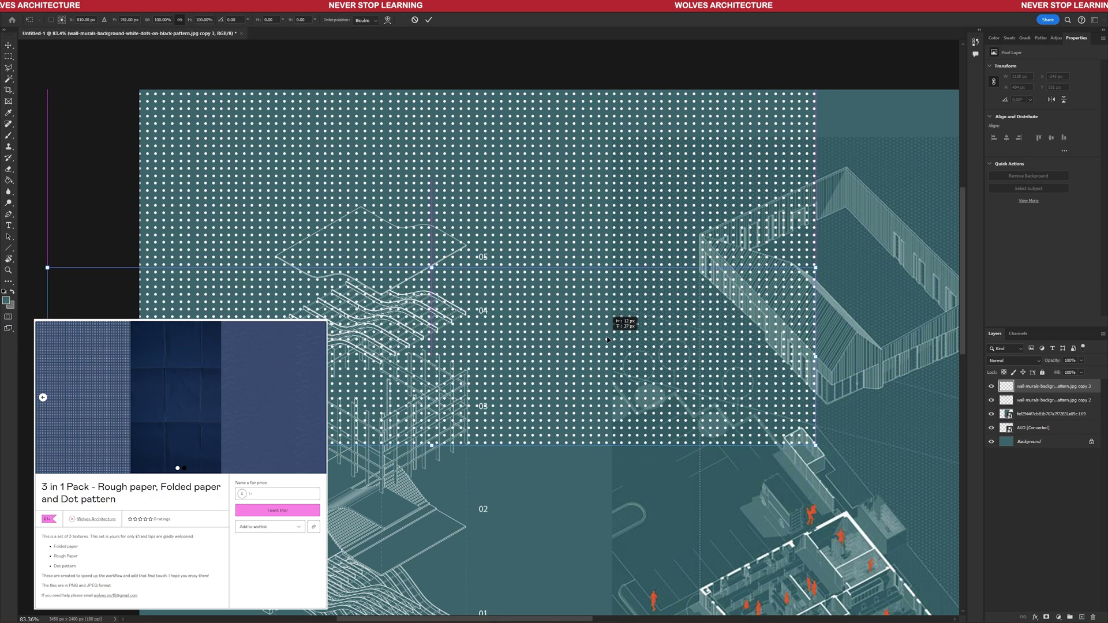
key("Return")
scroll(595, 312, "down", 2, "alt")
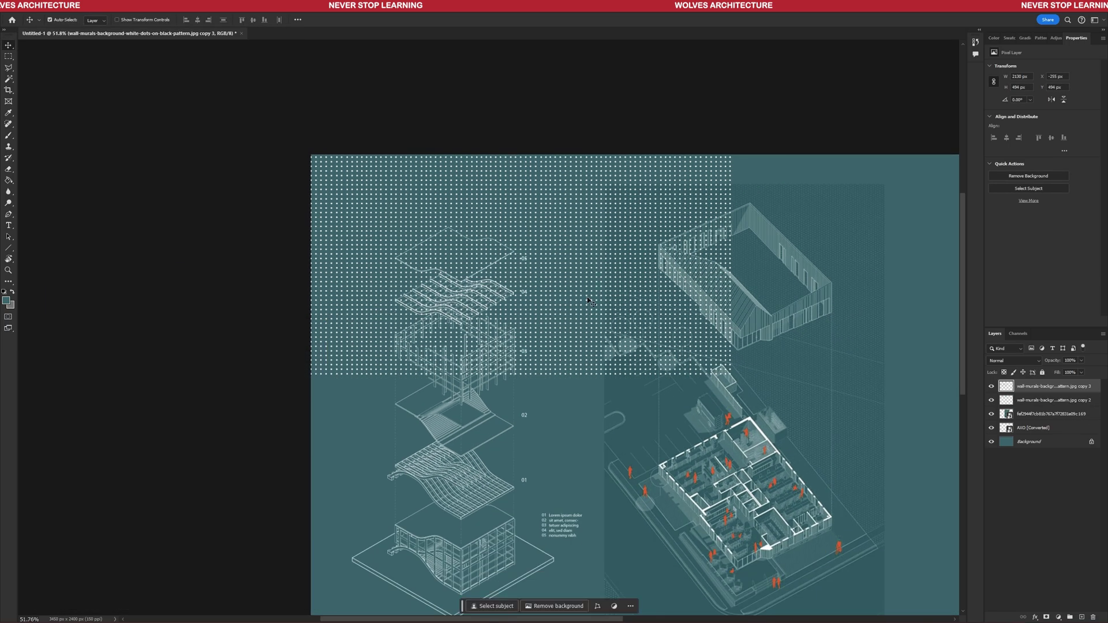
Add a third dot pattern strip beneath the second and merge the strips into one layer.
left_click_drag(586, 294, 584, 447)
scroll(563, 473, "up", 8, "alt")
left_click_drag(537, 485, 469, 164)
scroll(468, 164, "down", 1, "alt")
left_click(1053, 412, "shift")
right_click(1053, 412)
left_click(1044, 494)
Duplicate the merged dot pattern down past the canvas's lower edge and merge both pattern layers.
left_click_drag(678, 162, 677, 492, "alt")
scroll(642, 336, "down", 2, "alt")
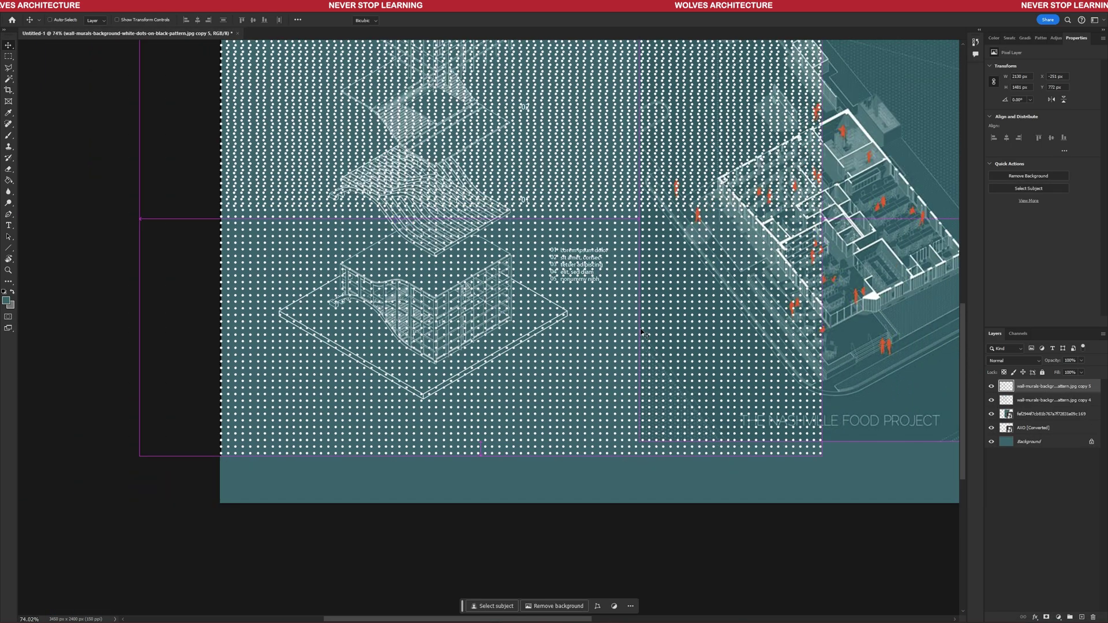
scroll(597, 270, "down", 1, "alt")
left_click_drag(600, 122, 559, 391)
scroll(609, 314, "down", 2, "alt")
left_click(1054, 400, "shift")
right_click(1054, 400)
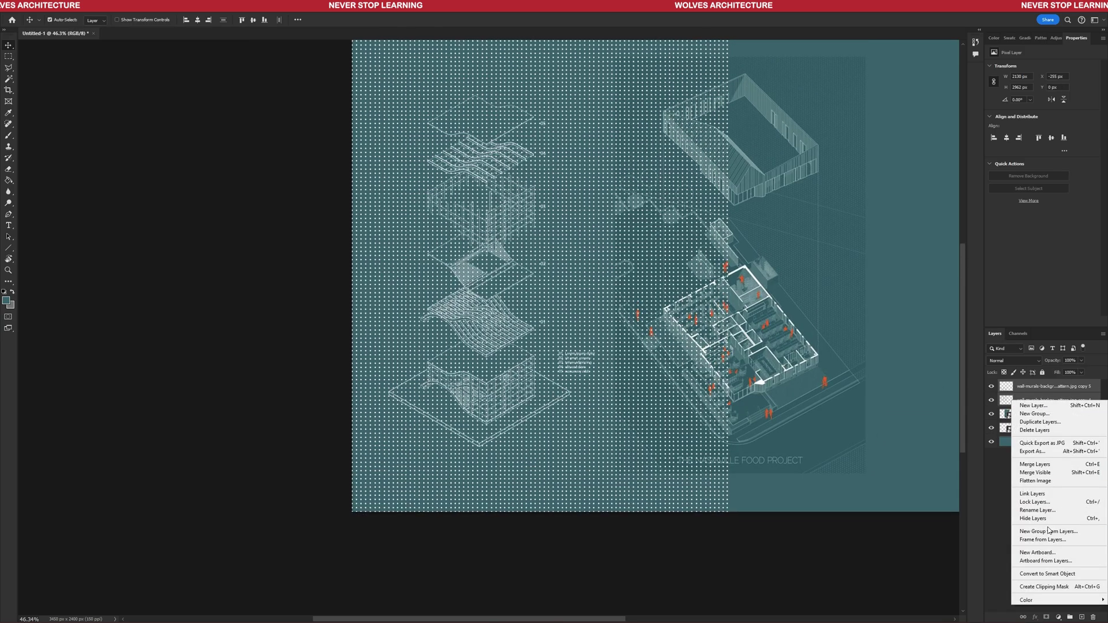
left_click(1048, 463)
scroll(502, 399, "down", 3, "alt")
key("ctrl+t")
key("Escape")
key("m")
left_click_drag(732, 505, 261, 446)
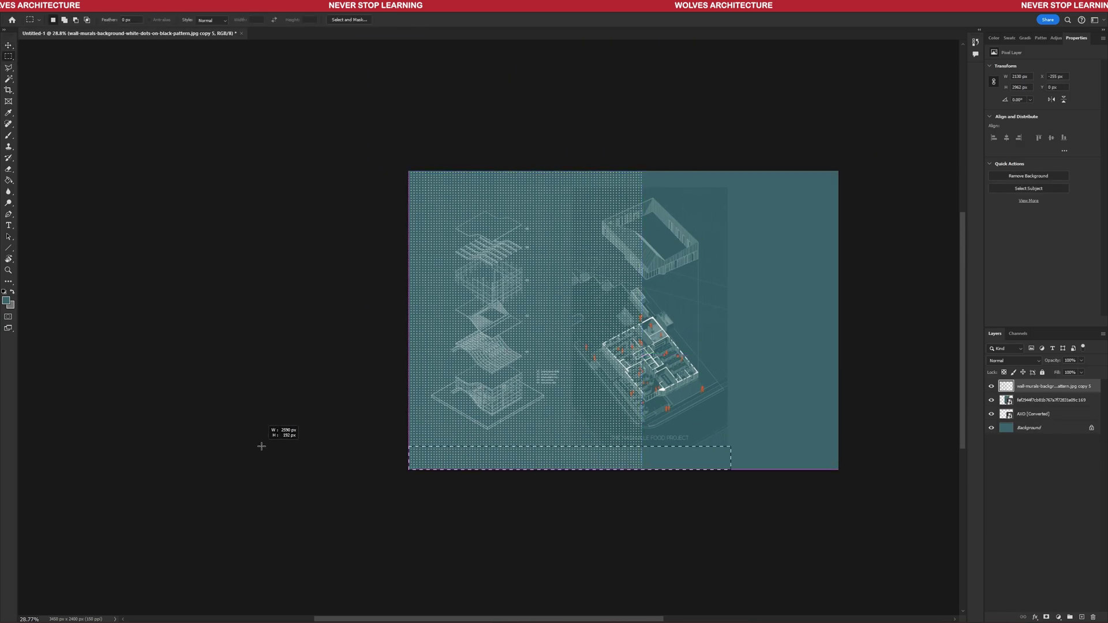
key("ctrl+d")
key("v")
Place the dot pattern layer beneath the AXO layer and move the reference image clear of the pattern.
scroll(482, 375, "up", 5, "alt")
left_click_drag(1057, 387, 1059, 422)
scroll(786, 349, "down", 2, "alt")
left_click_drag(675, 327, 786, 332)
scroll(803, 298, "up", 10, "alt")
scroll(655, 380, "down", 5, "alt")
Lower the dot pattern layer's opacity to about 10%.
left_click(1031, 414)
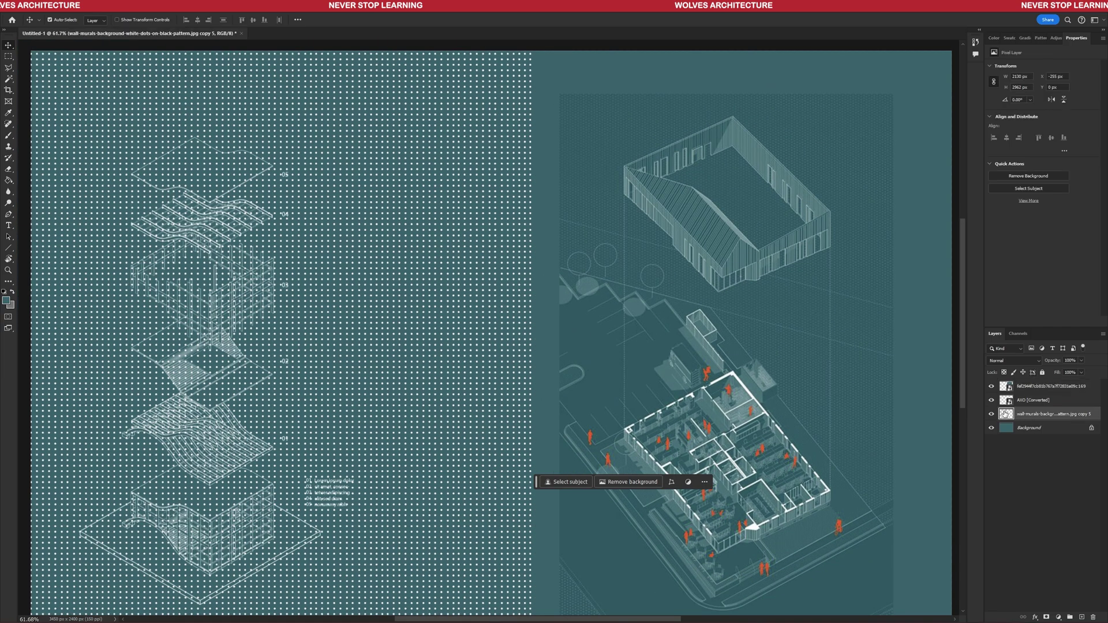
scroll(477, 317, "down", 2, "alt")
scroll(427, 352, "up", 3, "alt")
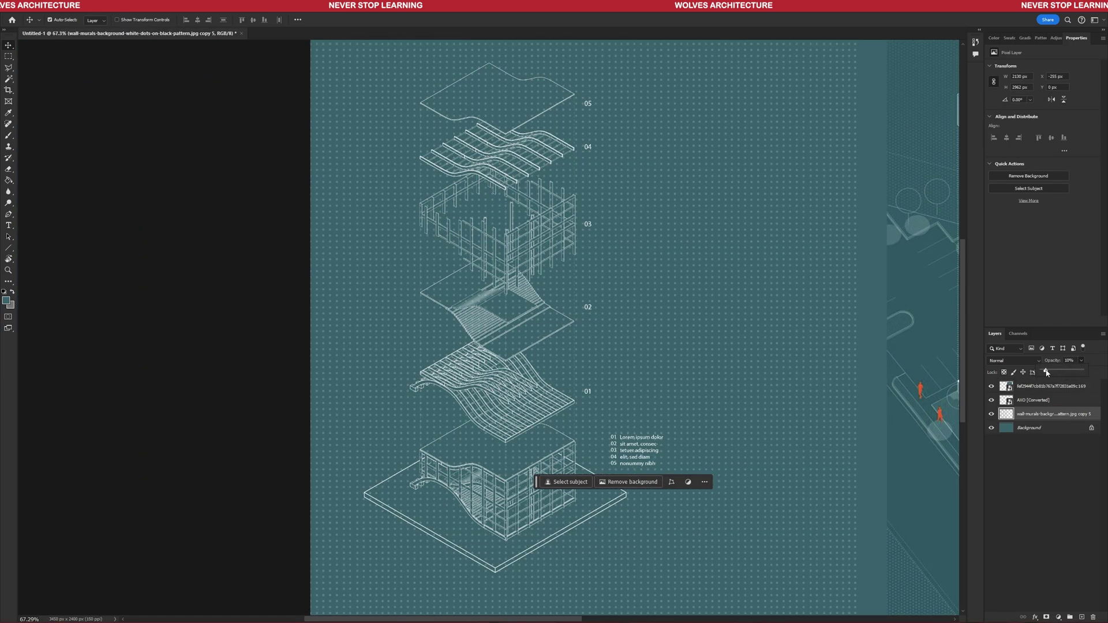
scroll(383, 327, "down", 2, "alt")
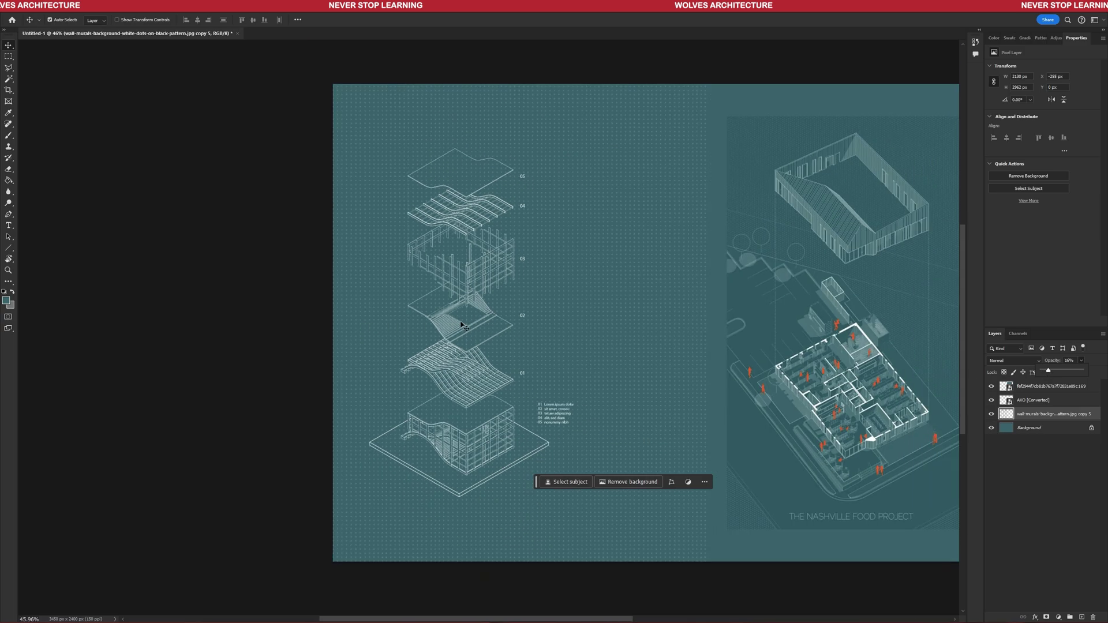
scroll(462, 326, "up", 2, "alt")
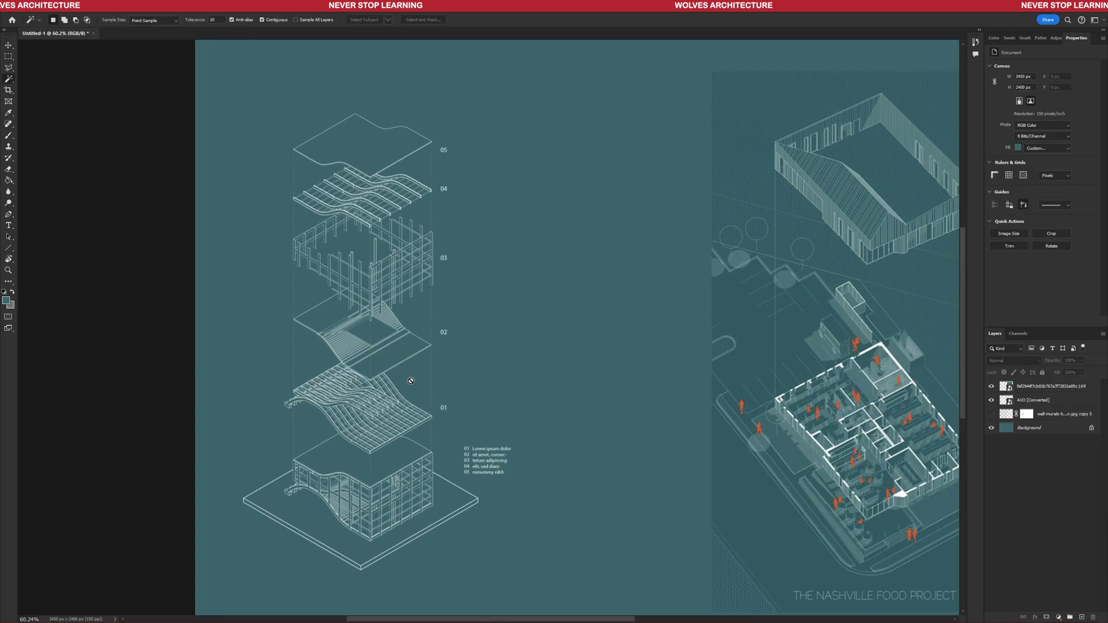
Select the building silhouettes from the AXO layer and mask out the dot pattern inside them on the pattern layer.
left_click(1000, 399)
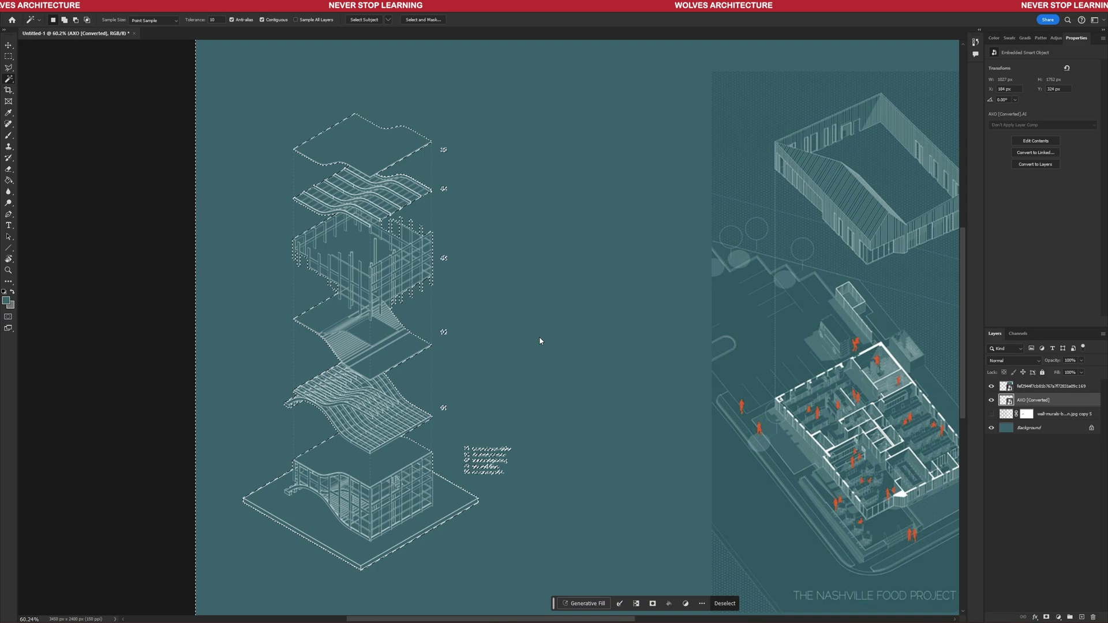
left_click(102, 6)
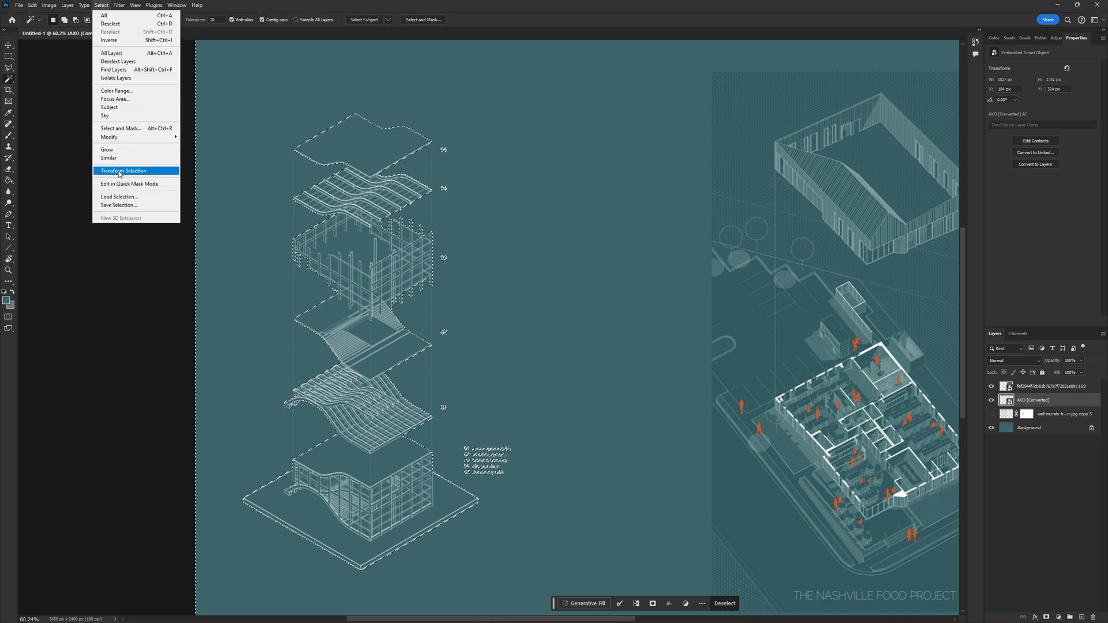
left_click(109, 41)
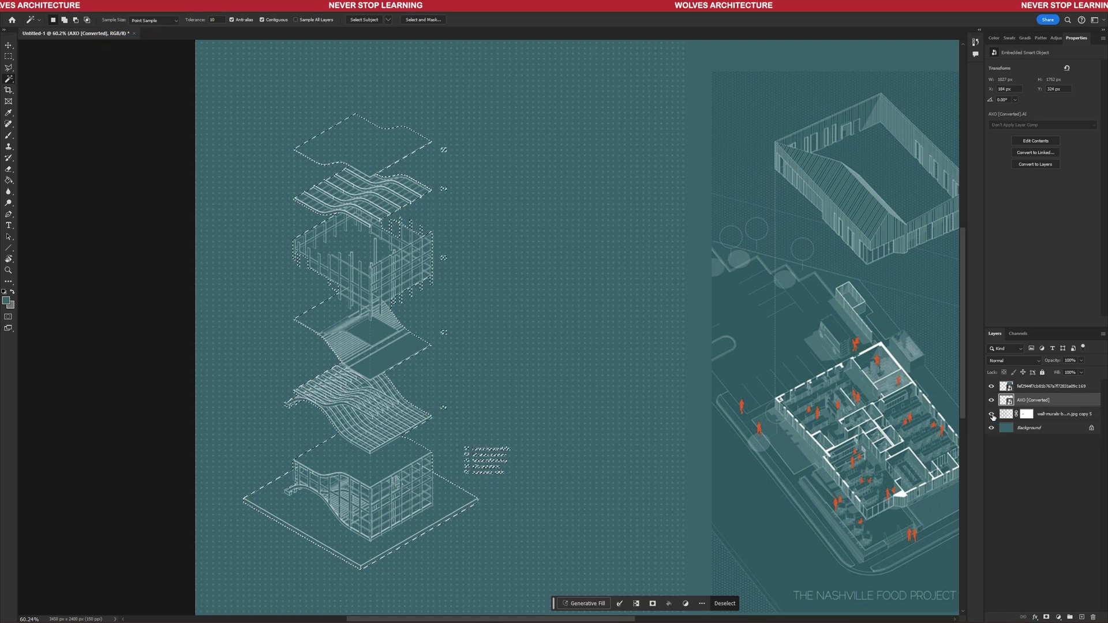
left_click(1021, 415)
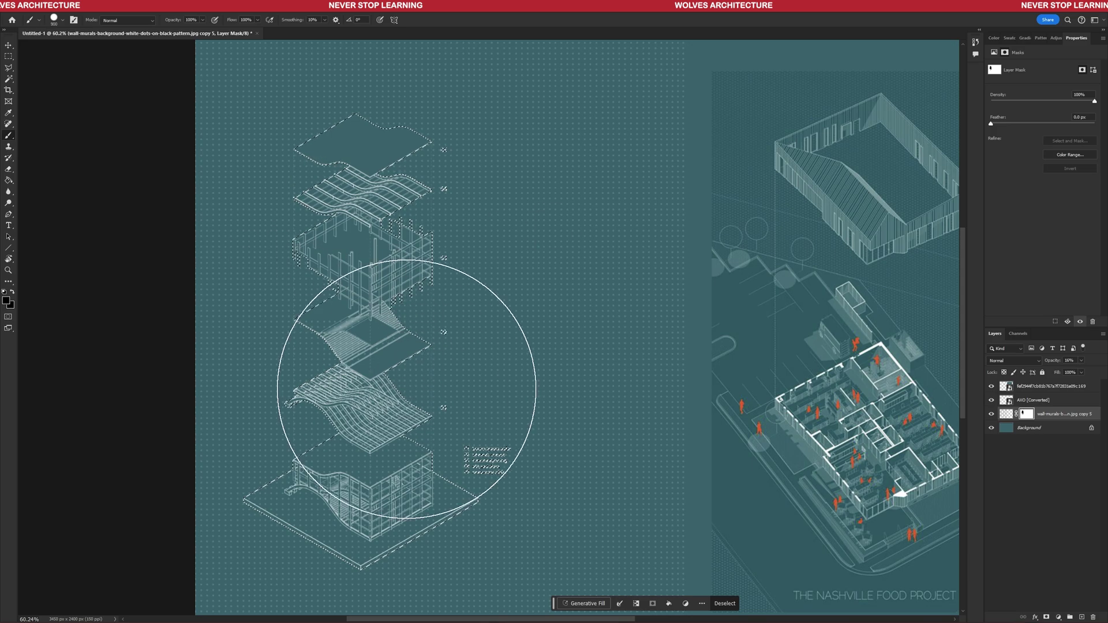
scroll(358, 244, "up", 6)
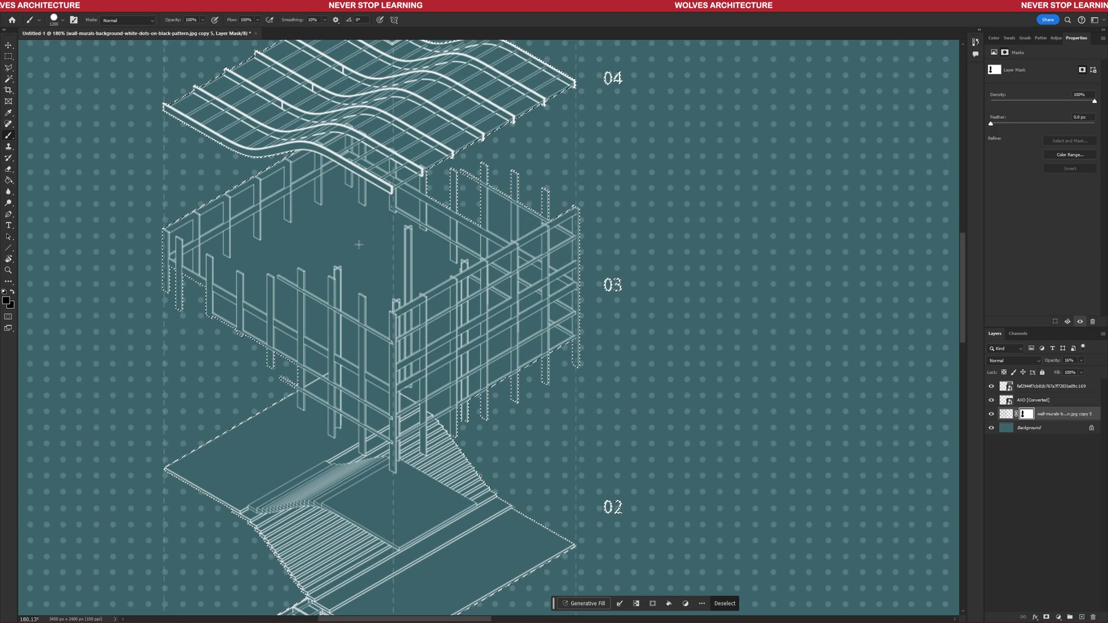
scroll(381, 202, "down", 6)
Lower the dot pattern layer's opacity to about 8%.
key("v")
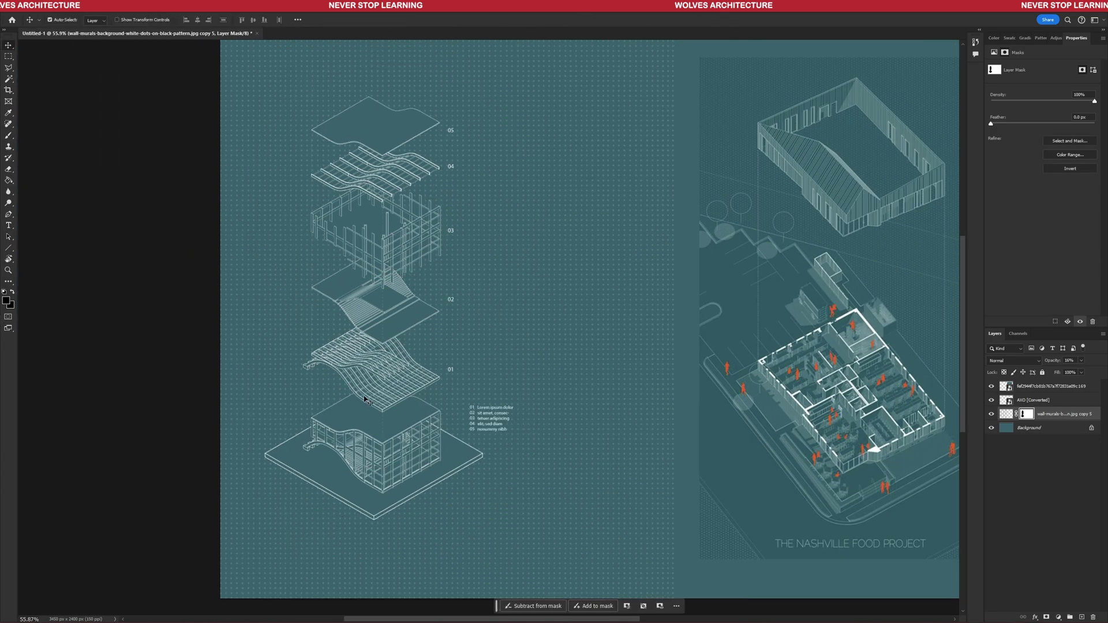
scroll(375, 369, "up", 6, "alt")
scroll(433, 428, "down", 7, "alt")
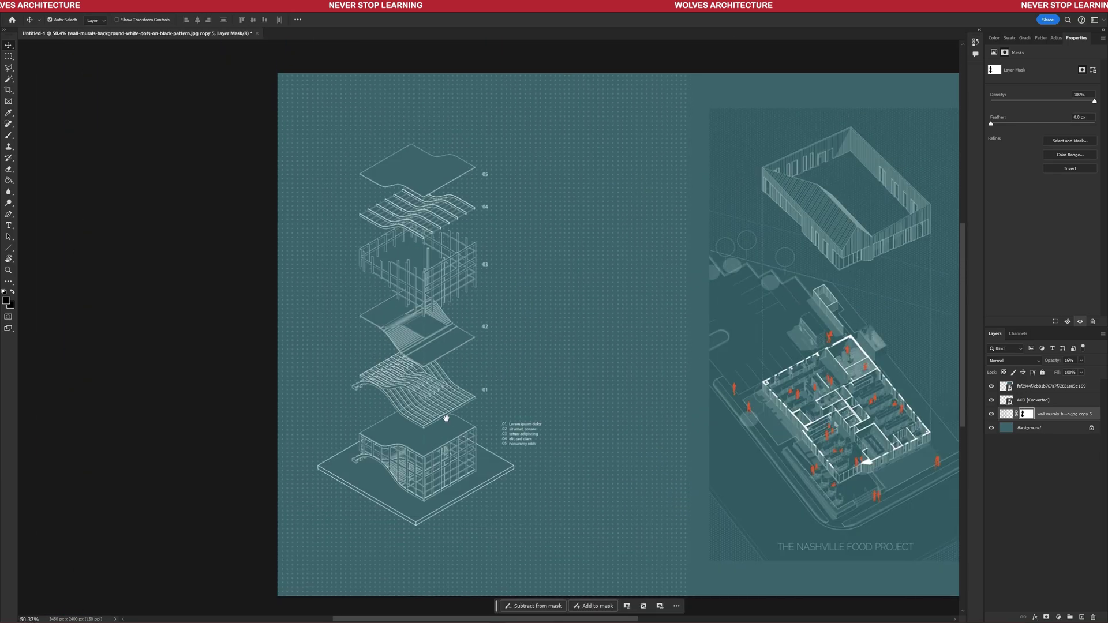
left_click_drag(1064, 372, 1066, 372)
scroll(264, 476, "up", 7, "alt")
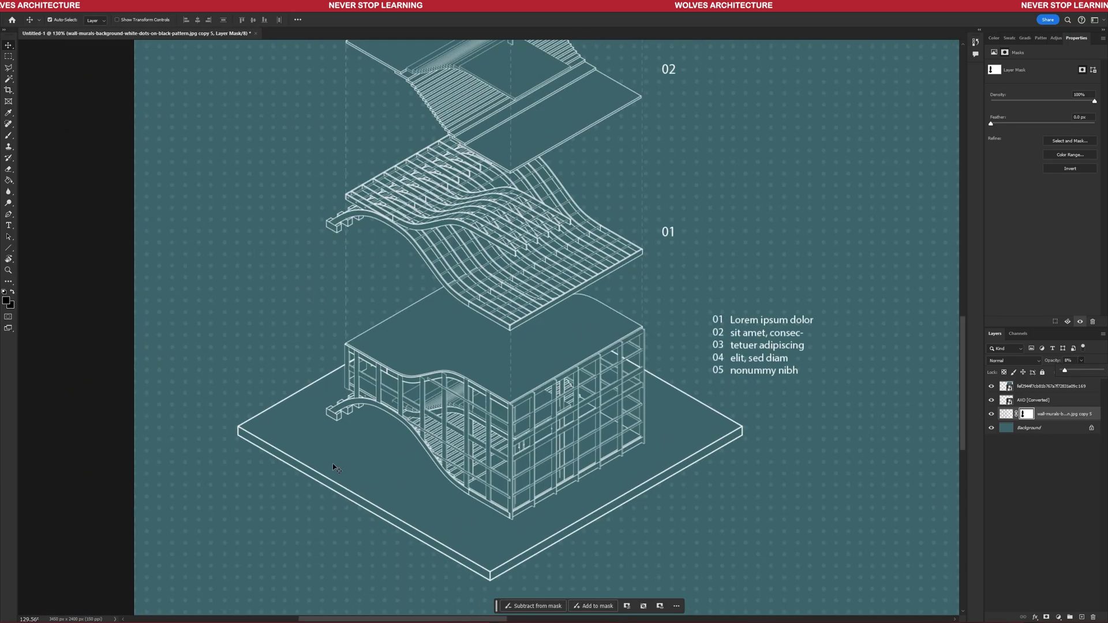
scroll(346, 289, "down", 5, "alt")
scroll(311, 439, "up", 4, "alt")
scroll(370, 430, "down", 5, "alt")
scroll(404, 431, "down", 2, "alt")
Hide the reference image layer and crop the canvas to the dotted portrait area around the exploded diagram.
left_click(843, 428)
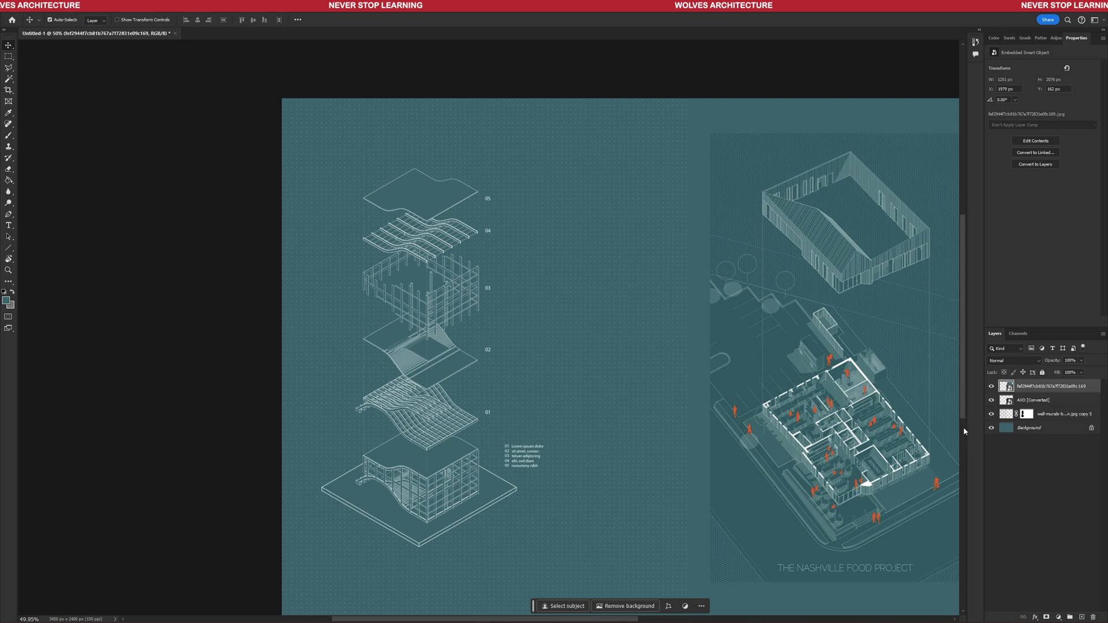
left_click(992, 386)
scroll(408, 300, "down", 2, "alt")
key("c")
left_click_drag(920, 350, 733, 352)
scroll(727, 355, "up", 1, "alt")
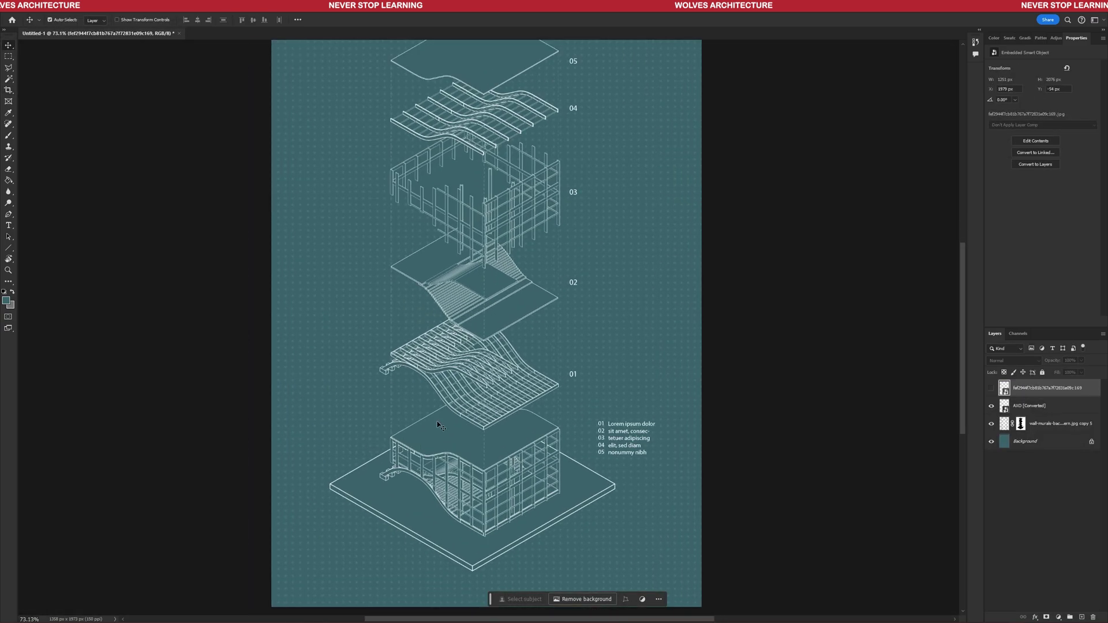
scroll(439, 426, "down", 2, "alt")
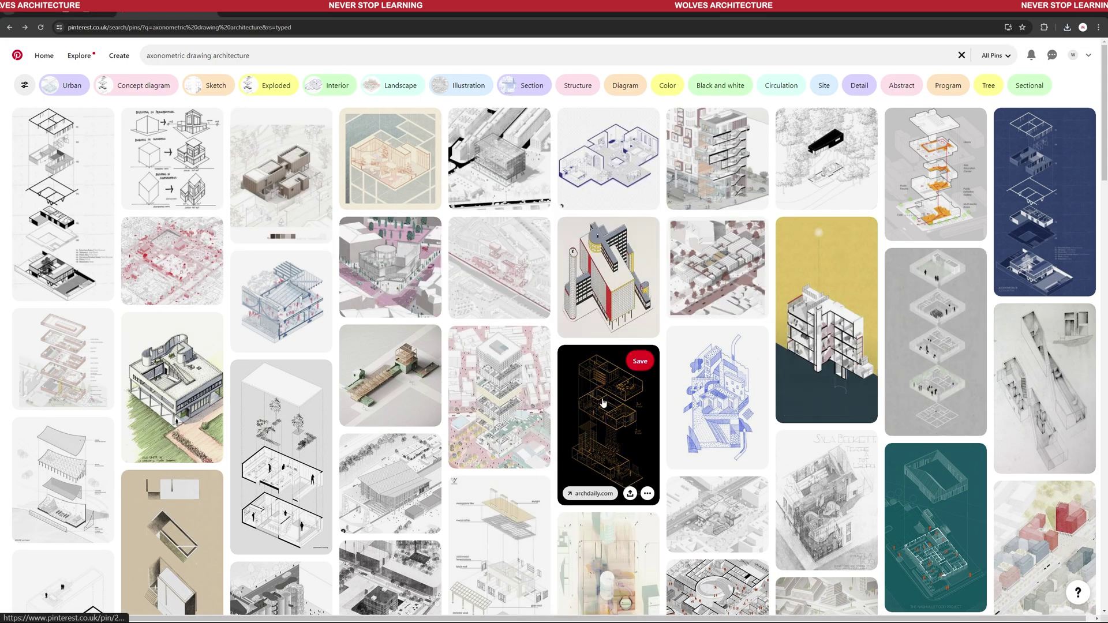
Open the black-and-gold exploded axonometric on Pinterest and, in the AXO file in Illustrator, hide the REF layer.
left_click(599, 396)
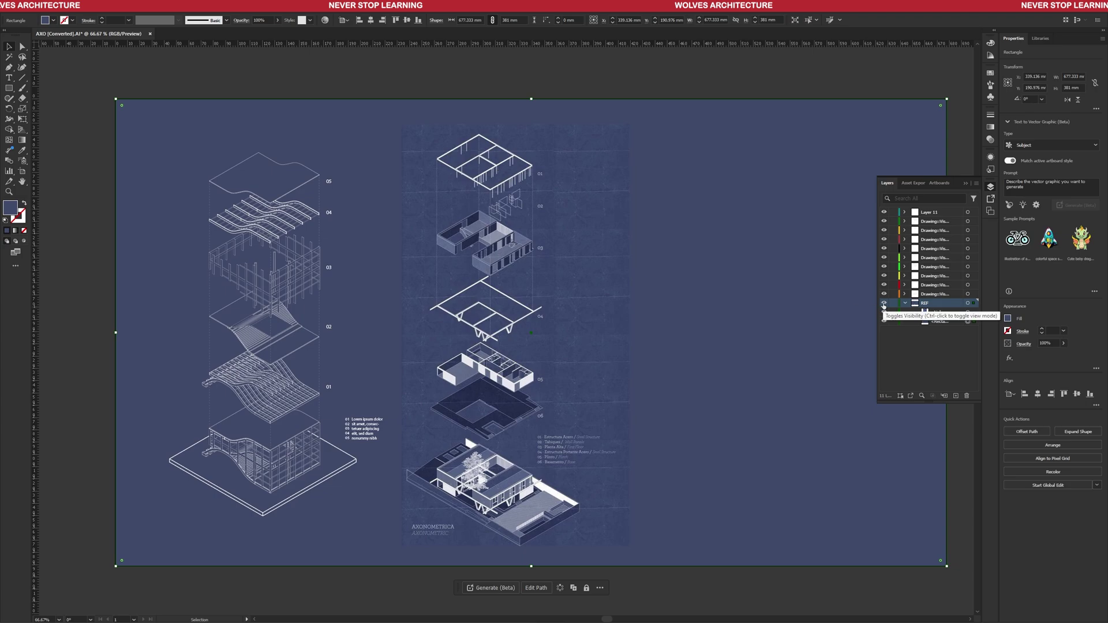
left_click(884, 303)
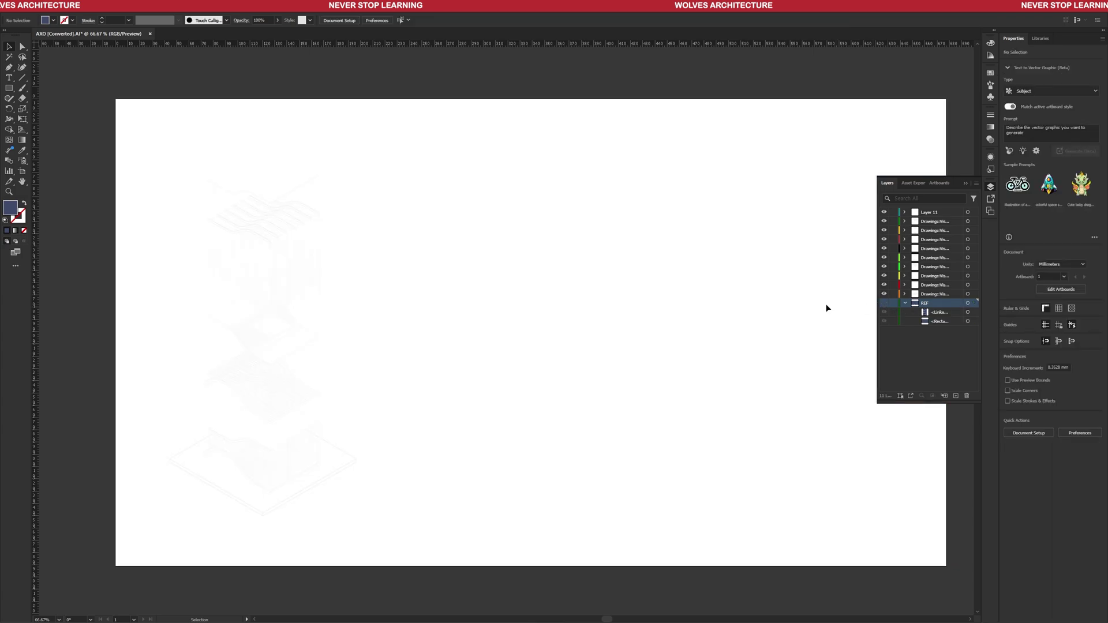
Select all the linework and text and set the stroke color to the tan swatch.
key("ctrl+a")
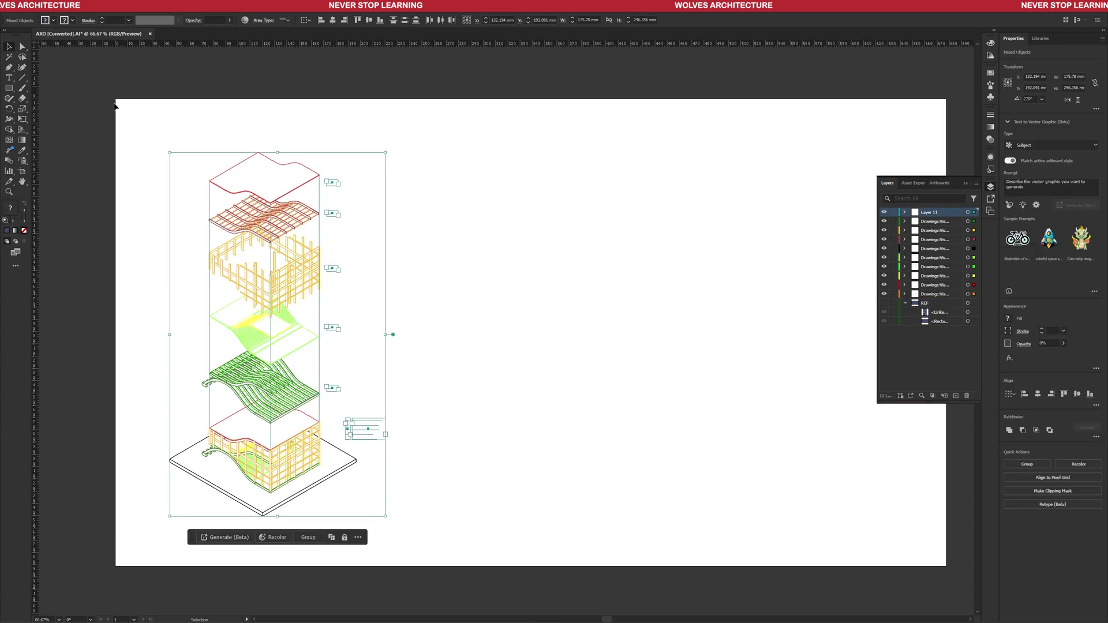
left_click_drag(103, 77, 284, 325)
left_click_drag(469, 602, 469, 602)
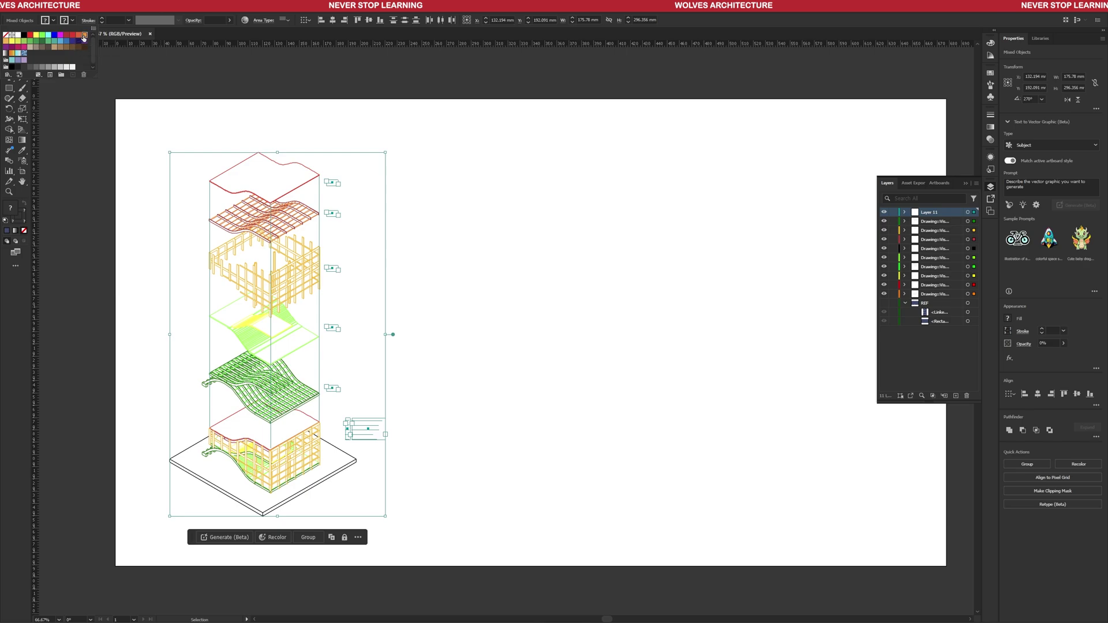
left_click(84, 38)
left_click(189, 83)
scroll(361, 445, "up", 3, "alt")
scroll(366, 420, "down", 3, "alt")
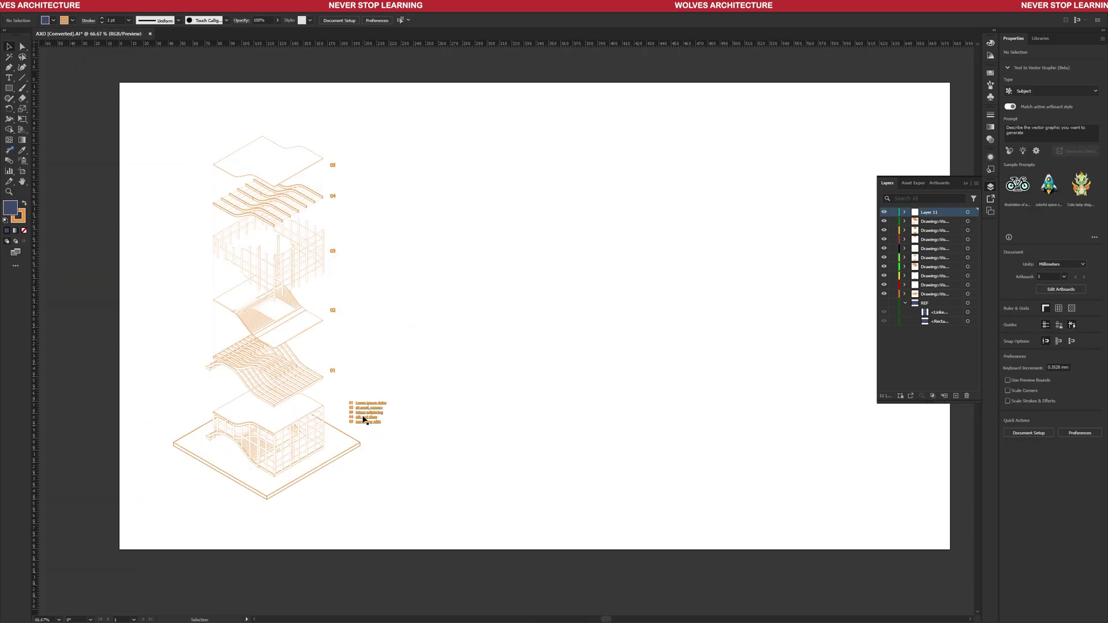
Reduce the stroke weight of the legend numbers and text to 0.5 pt.
left_click(365, 415)
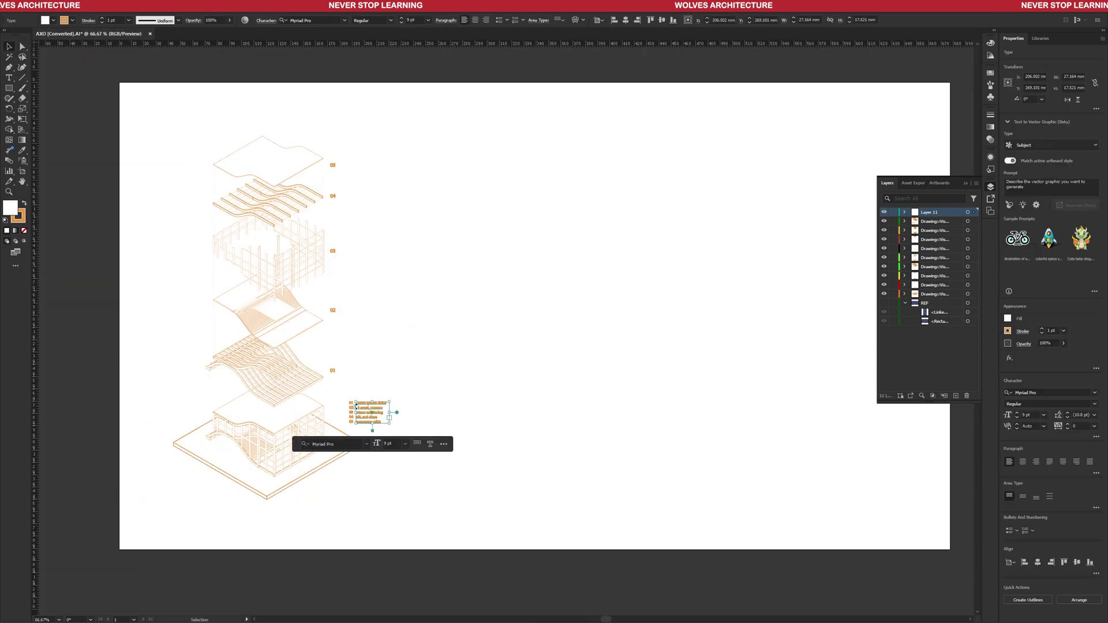
left_click(267, 110)
scroll(349, 400, "up", 5, "alt")
left_click(712, 535)
left_click(128, 20)
left_click(142, 29)
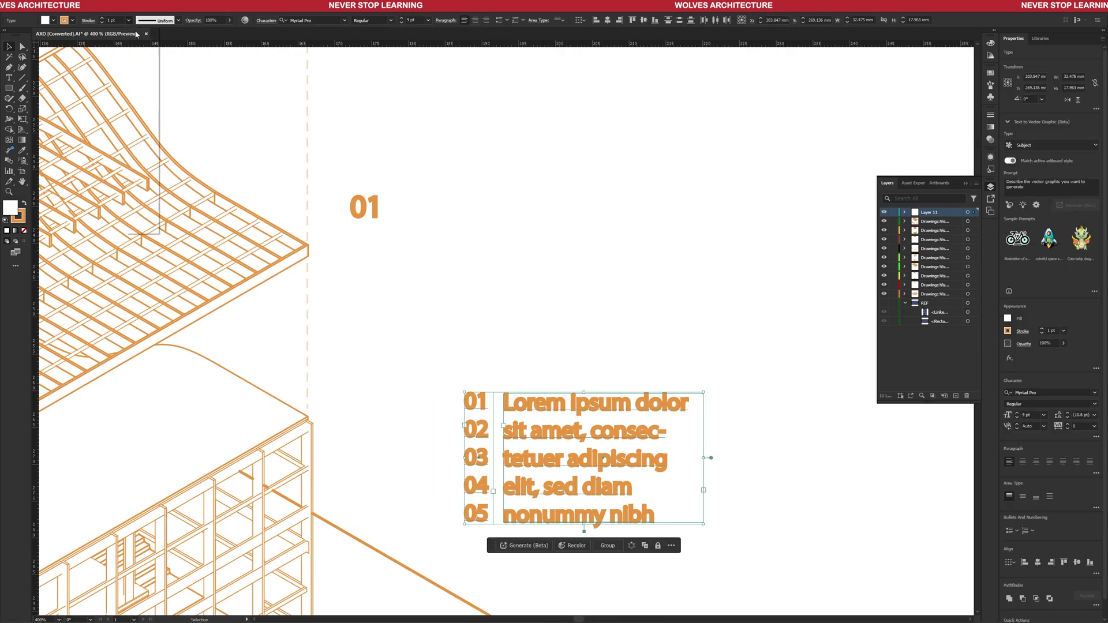
left_click(128, 20)
left_click(141, 57)
left_click(128, 20)
left_click(128, 20)
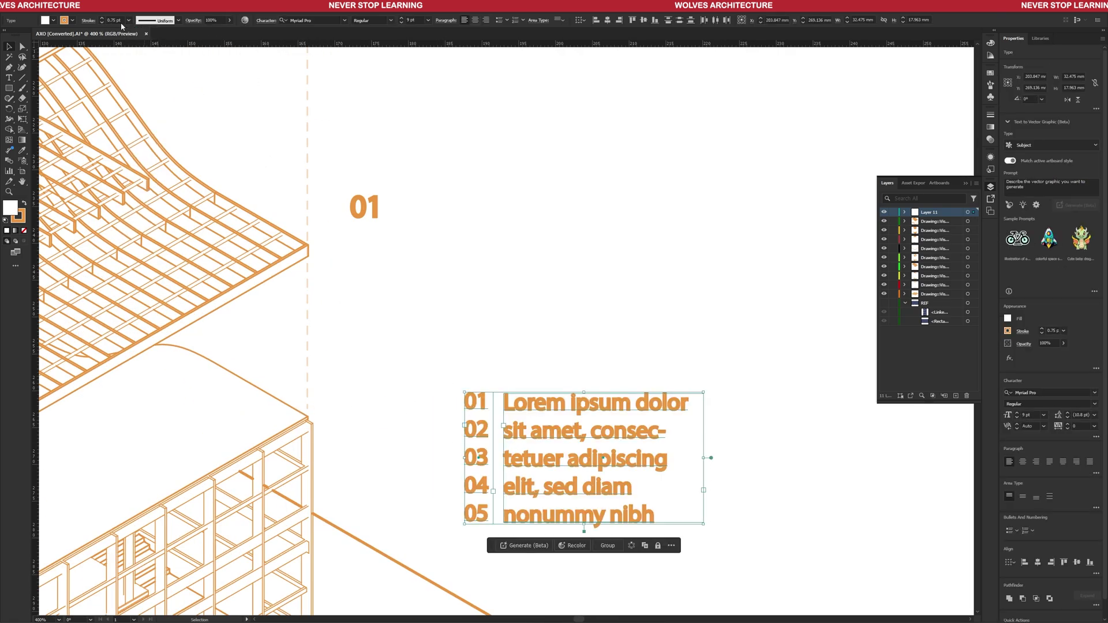
left_click(128, 20)
left_click(142, 39)
left_click(559, 201)
scroll(631, 424, "down", 6, "alt")
scroll(517, 376, "up", 3, "alt")
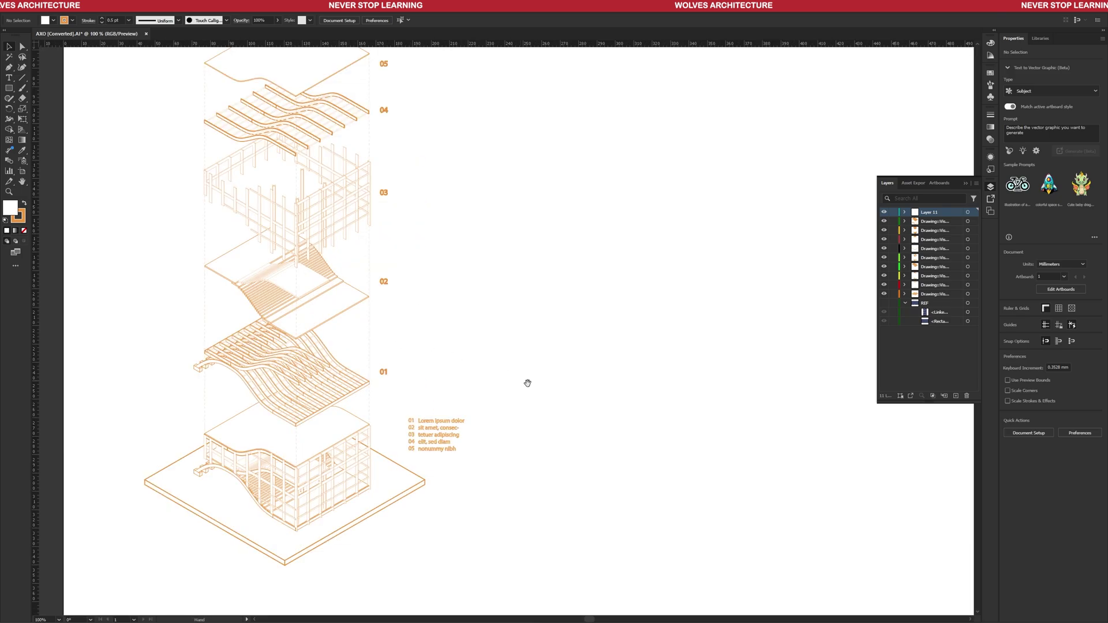
scroll(510, 371, "down", 2, "alt")
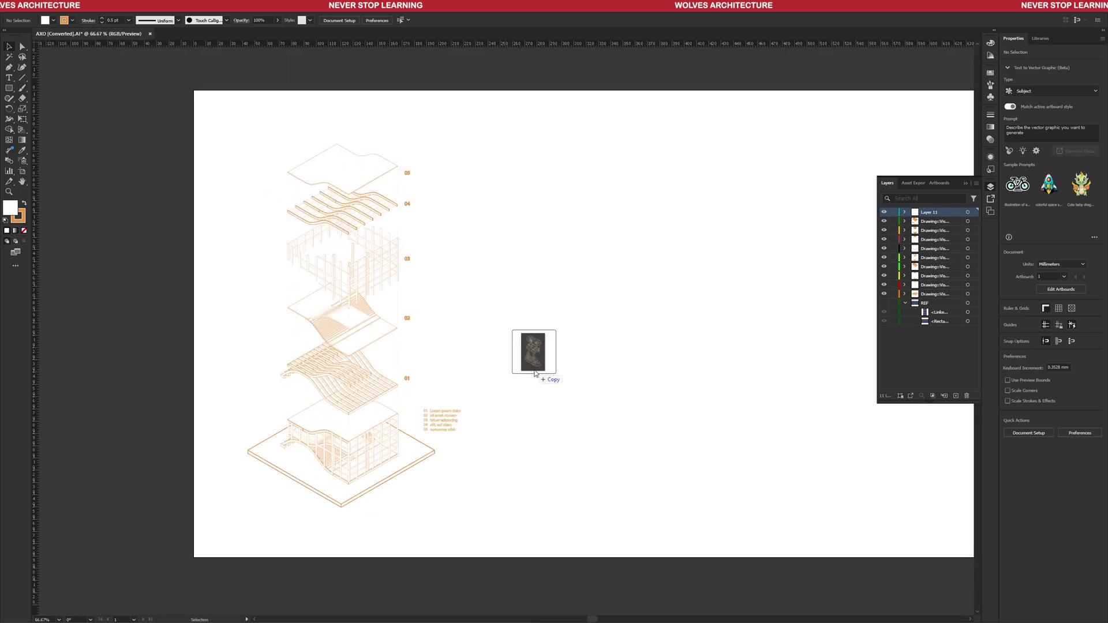
Place the black-and-gold reference image on the artboard beside the exploded diagram.
left_click_drag(535, 374, 534, 374)
left_click_drag(565, 361, 731, 305)
left_click(148, 399)
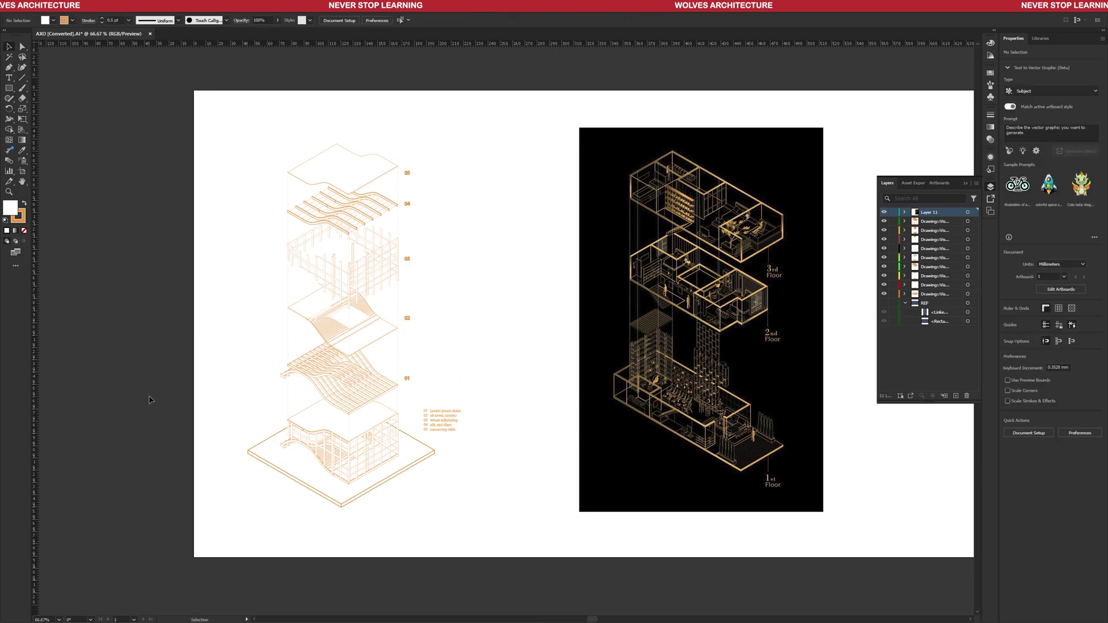
scroll(729, 195, "up", 4, "alt")
scroll(659, 224, "down", 4, "alt")
middle_click_drag(730, 196, 650, 203)
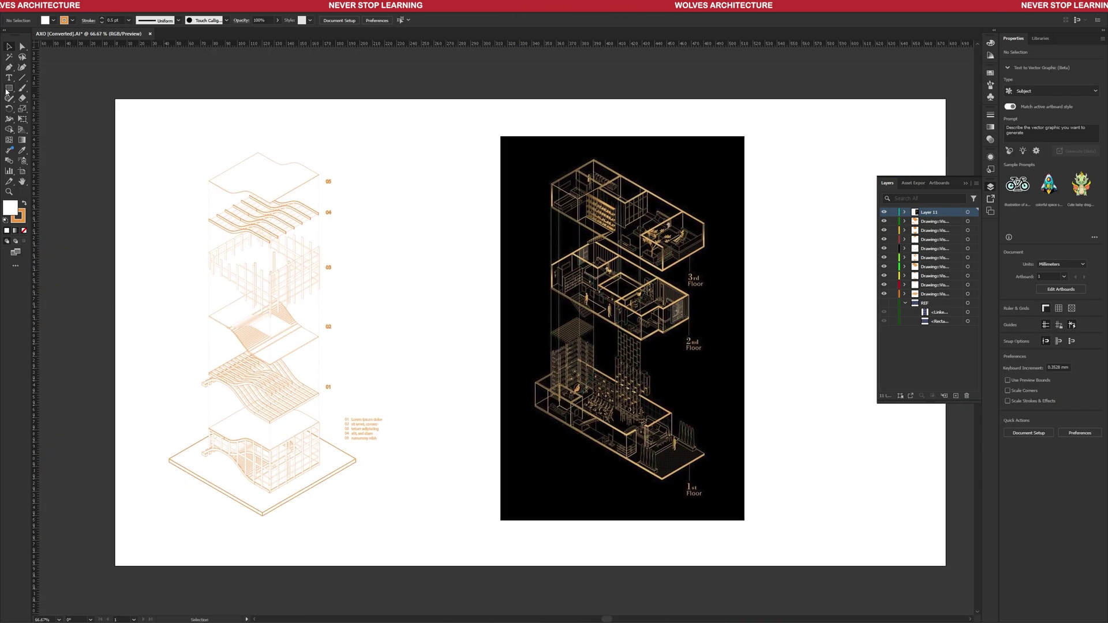
Hide the old REF contents and draw a rectangle about 277 × 381 mm behind the exploded diagram, placed in the REF layer.
left_click(9, 89)
left_click(884, 304)
left_click(884, 312)
left_click(884, 322)
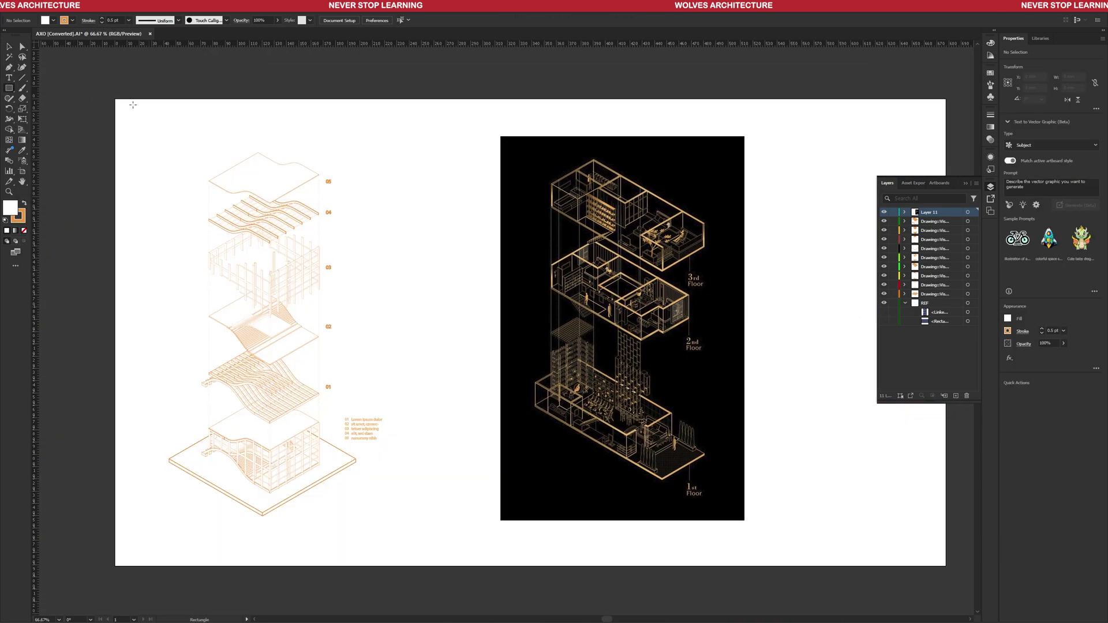
mouse_move(113, 99)
left_mouse_down()
mouse_move(407, 522)
mouse_move(454, 566)
left_mouse_up()
left_click_drag(113, 336, 116, 333)
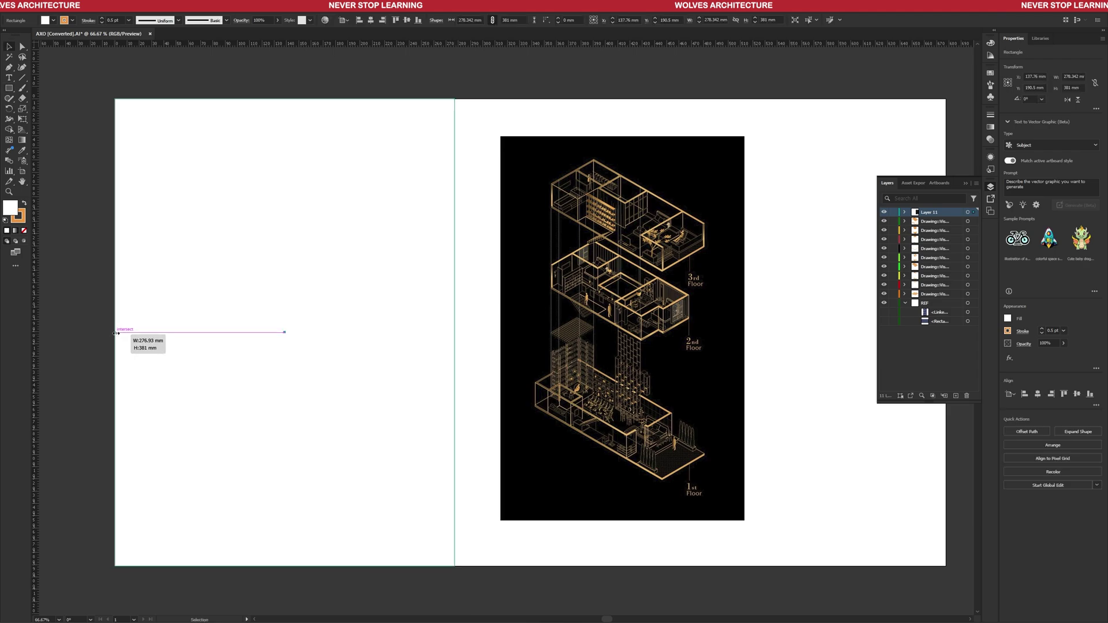
left_click_drag(980, 313, 979, 311)
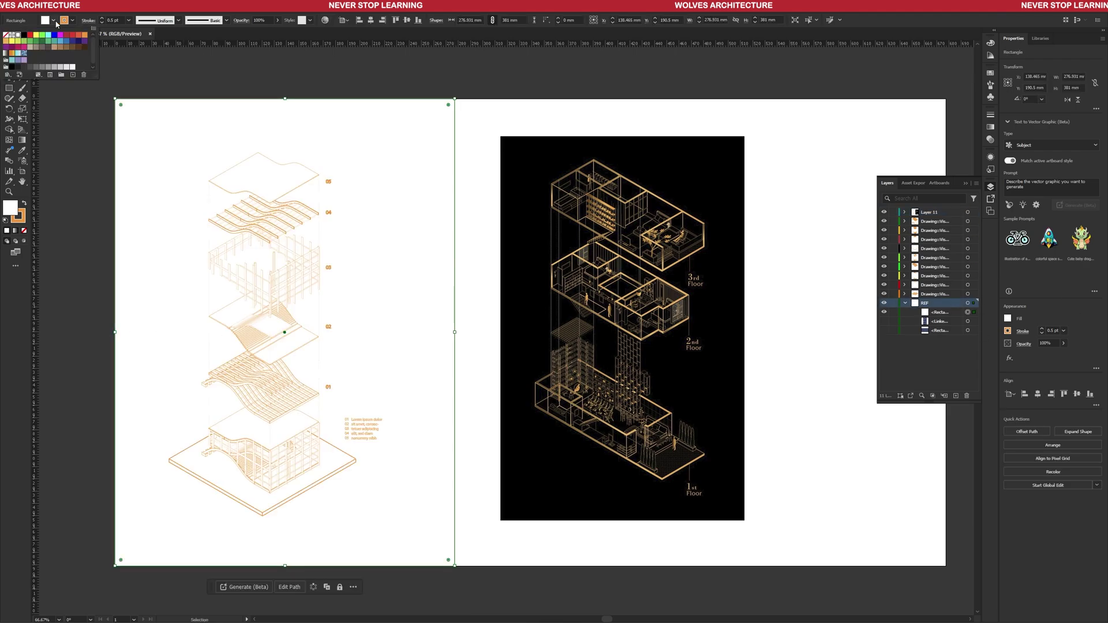
Fill the rectangle behind the exploded diagram with black.
left_click(24, 36)
left_click(44, 193)
scroll(153, 402, "up", 2, "alt")
scroll(292, 370, "down", 2, "alt")
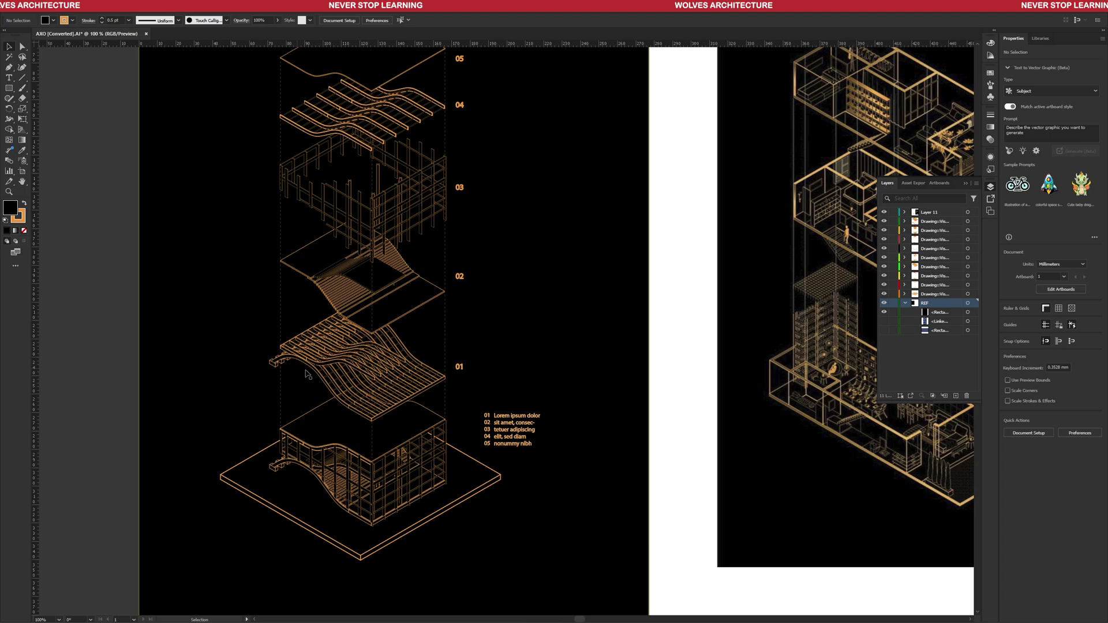
scroll(472, 359, "up", 2, "alt")
scroll(497, 391, "down", 3, "alt")
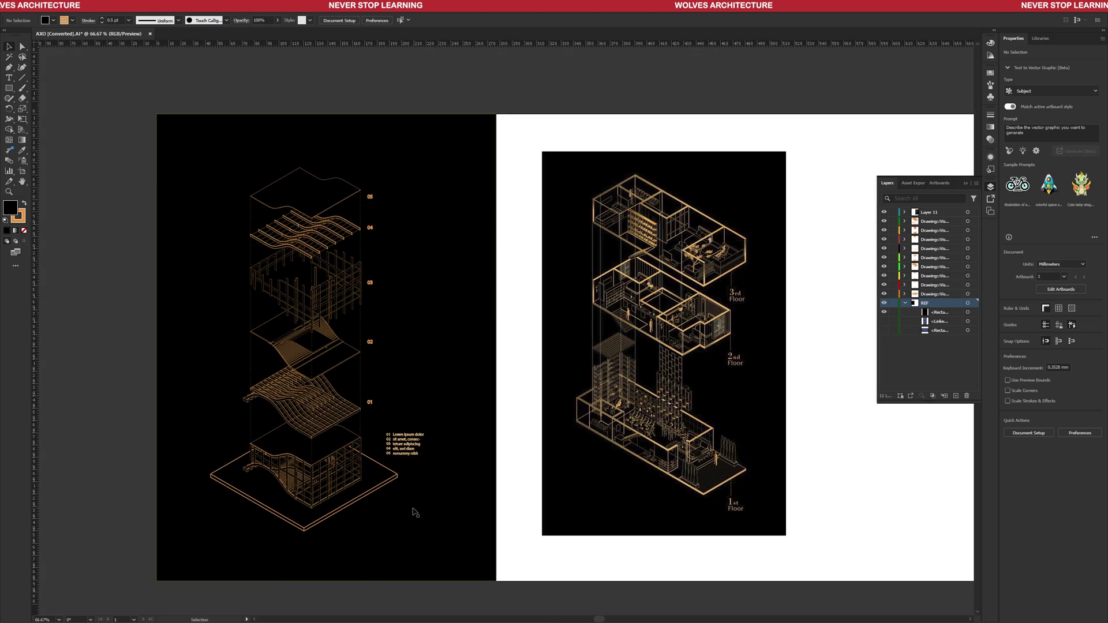
scroll(255, 353, "up", 2, "alt")
scroll(427, 403, "down", 2, "alt")
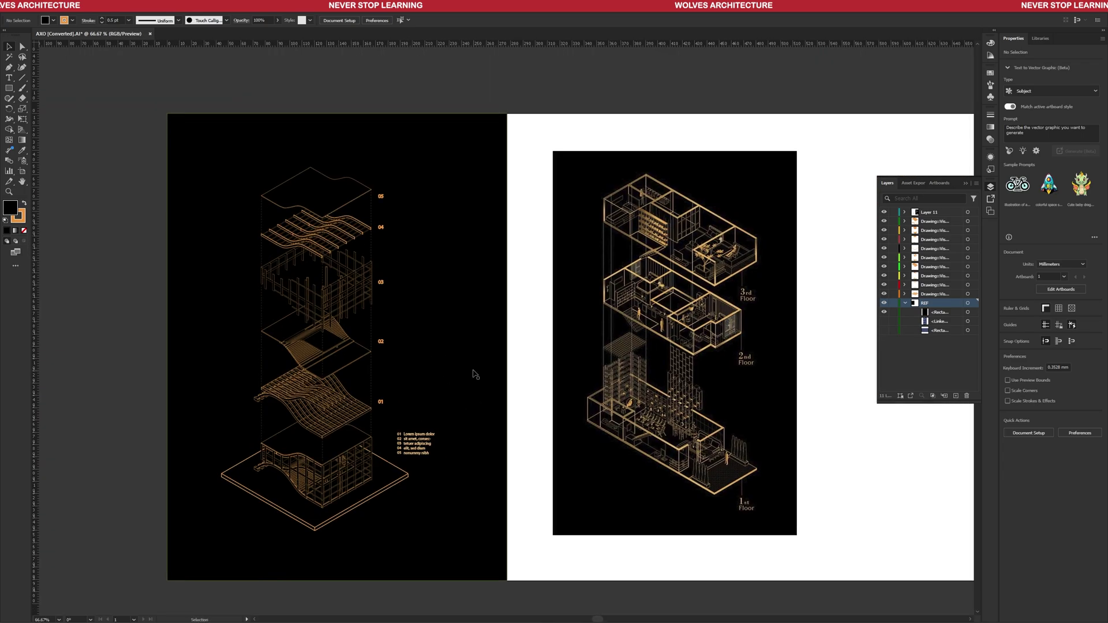
Lock the REF layer and sample the gold line color from the reference image with the Eyedropper.
left_click(893, 303)
key("ctrl+a")
key("ctrl+shift+a")
scroll(650, 174, "up", 2, "alt")
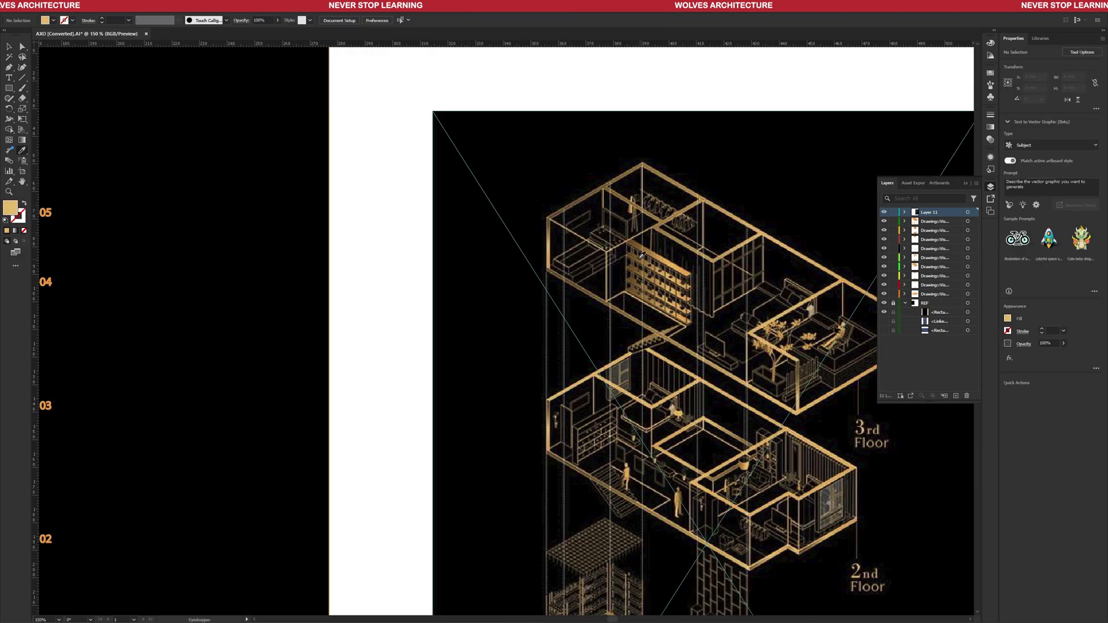
scroll(639, 258, "down", 2, "alt")
key("v")
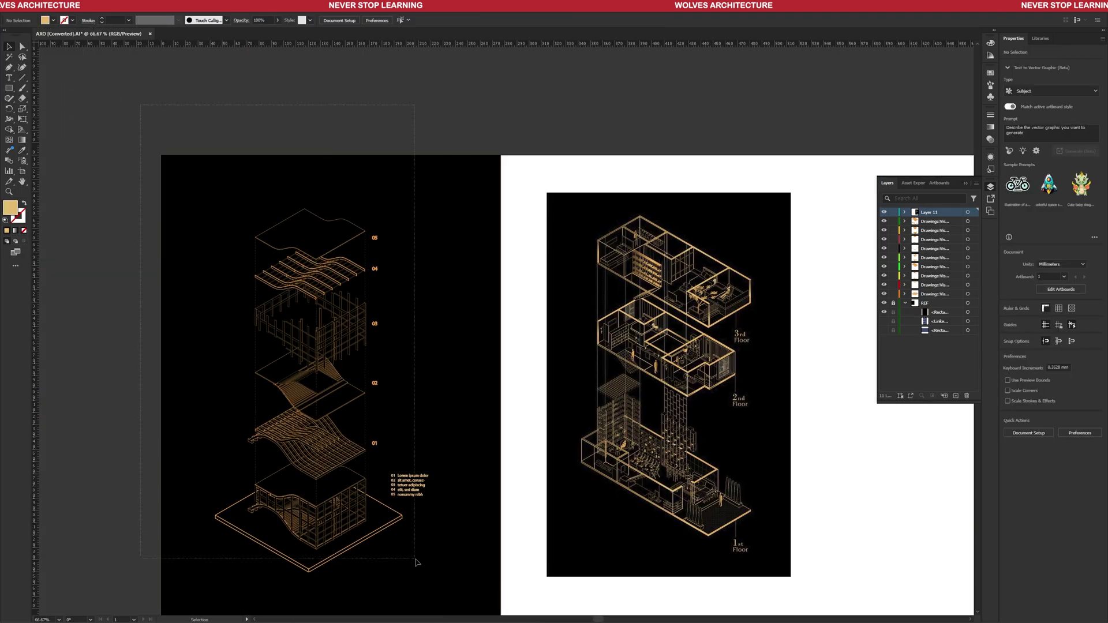
Apply the sampled gold as the stroke color of the exploded diagram and its labels, with no fill.
left_click_drag(416, 560, 425, 563)
left_click(7, 230)
left_click(24, 203)
left_click(53, 21)
left_click(5, 38)
left_click(404, 506)
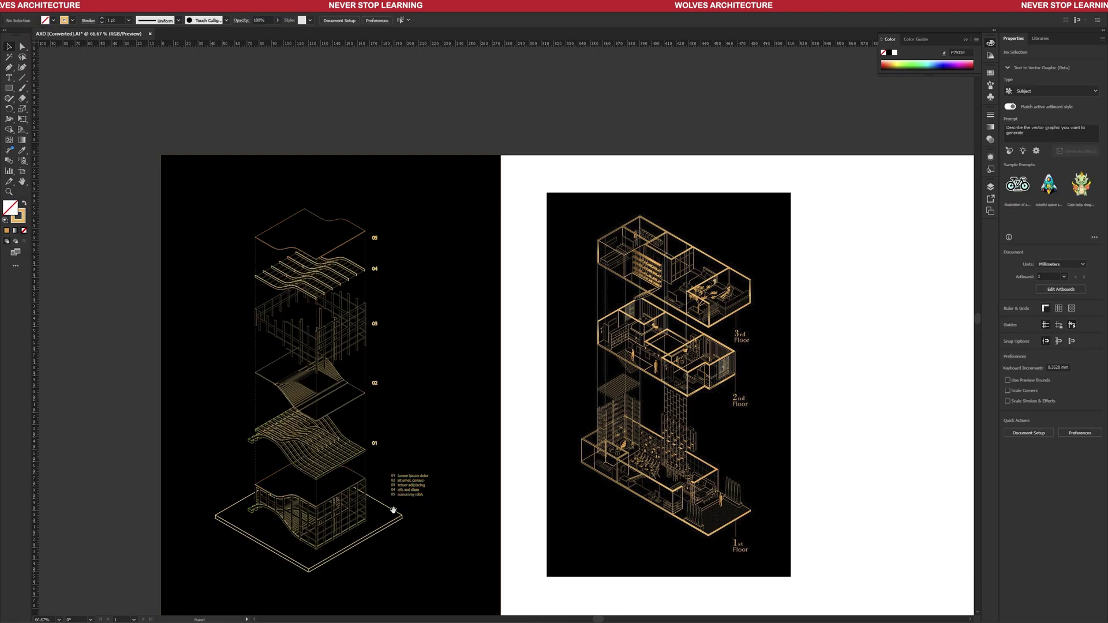
scroll(394, 510, "up", 2, "alt")
middle_click_drag(394, 510, 410, 449)
scroll(410, 449, "down", 2, "alt")
scroll(491, 459, "up", 2, "alt")
scroll(488, 453, "down", 2, "alt")
middle_click_drag(487, 453, 477, 460)
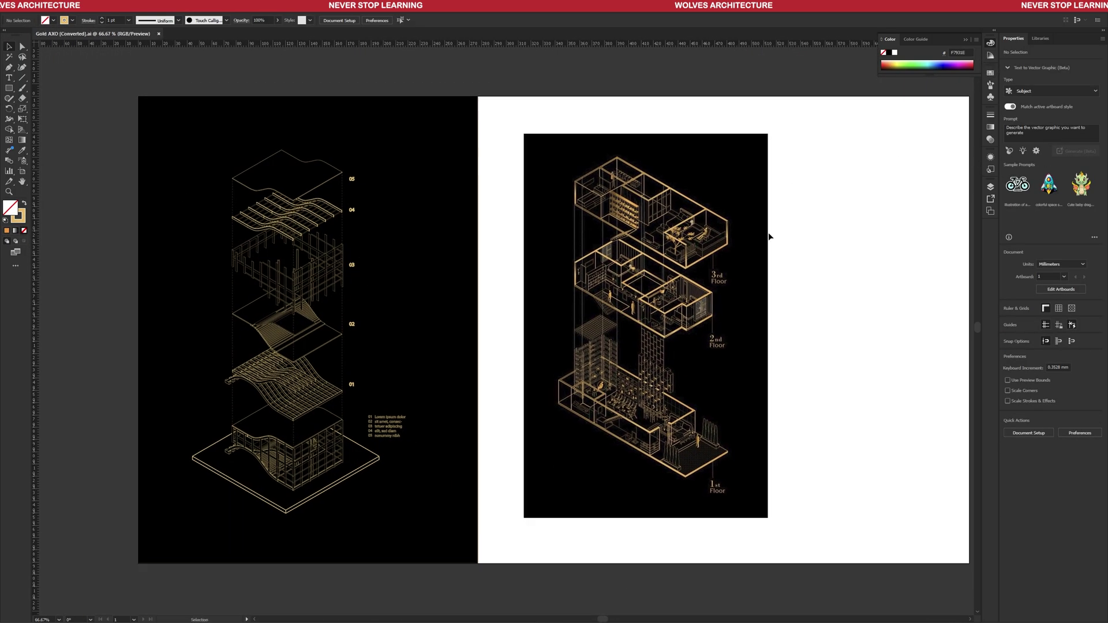
Select the reference image and target the hidden linked image in the REF layer.
left_click(739, 247)
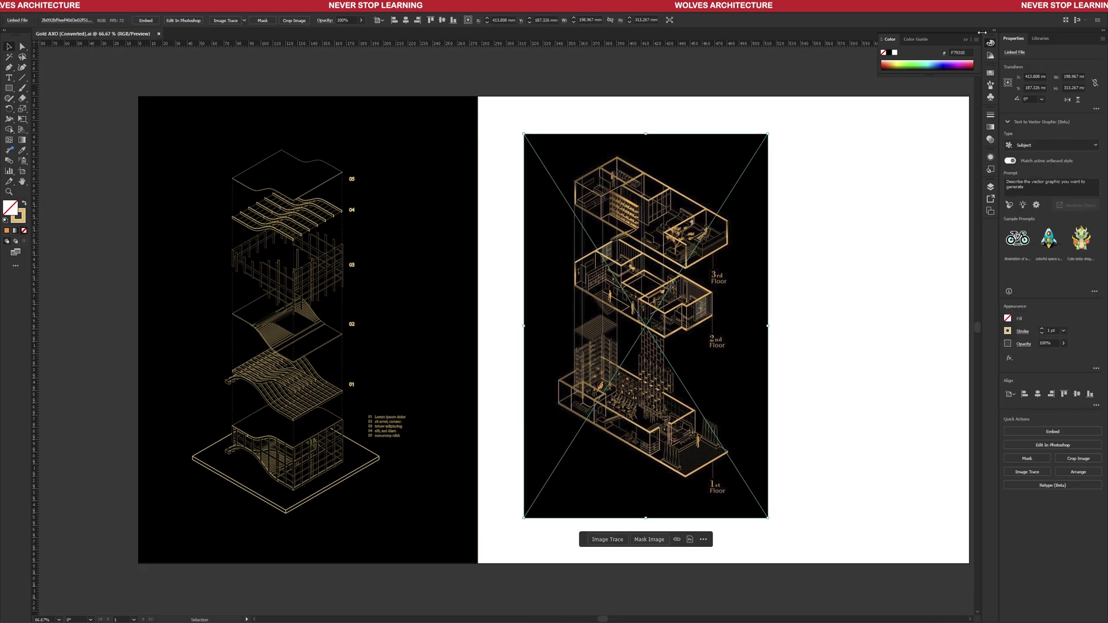
left_click(981, 32)
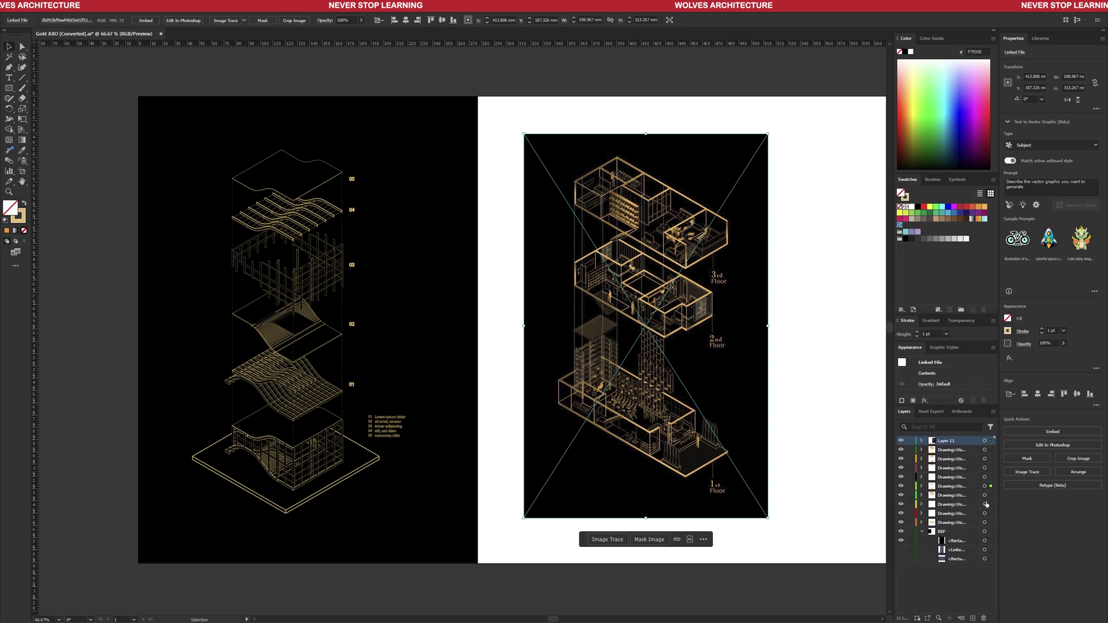
left_click(984, 550)
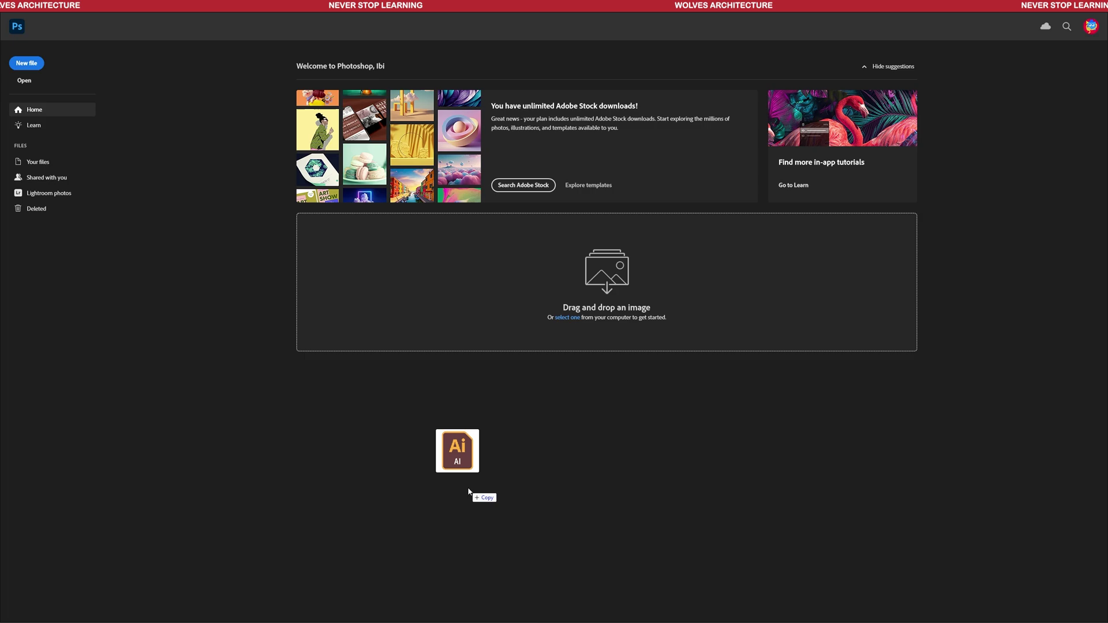
Switch to Photoshop, create a 23 × 16 inch document at 150 ppi, and place the Gold AXO Illustrator file in its left half.
left_click(34, 65)
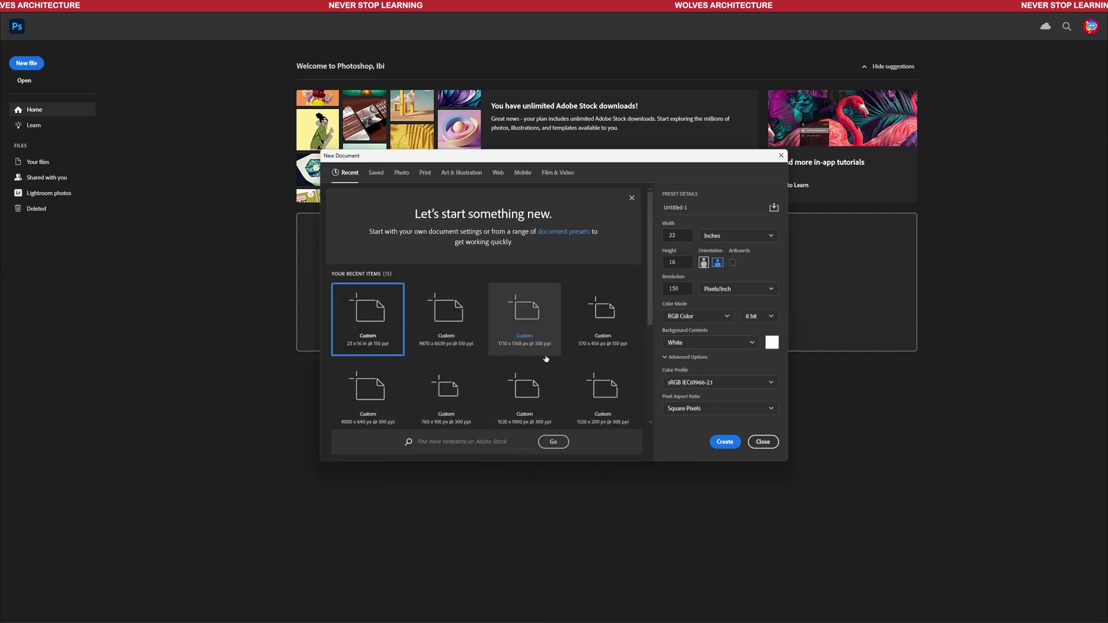
left_click(725, 441)
left_click_drag(333, 202, 393, 258)
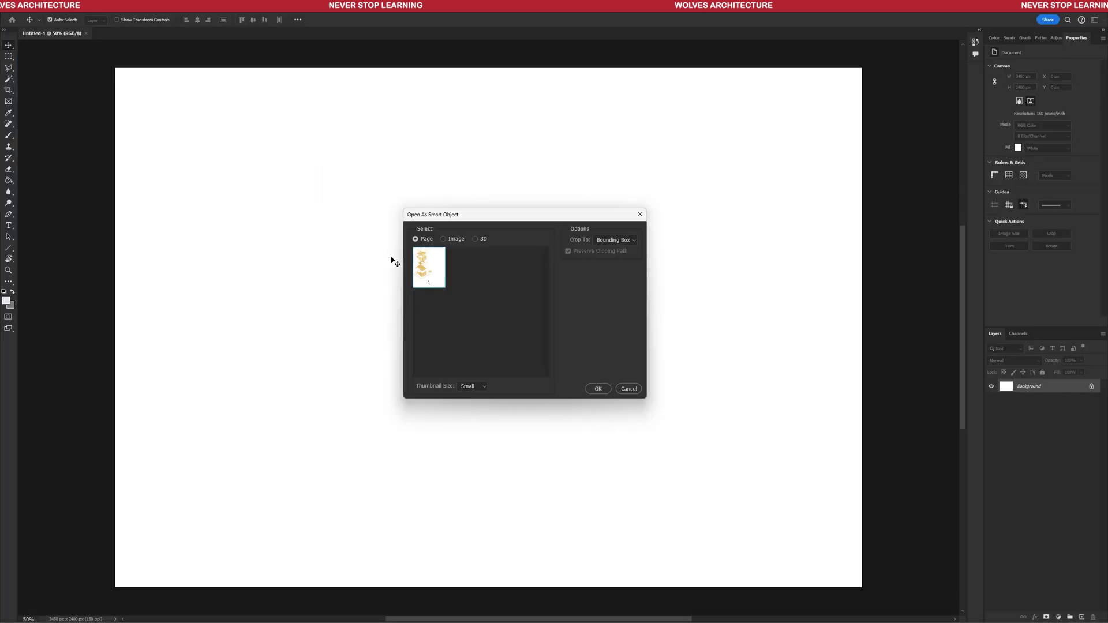
left_click(598, 388)
mouse_move(487, 333)
left_mouse_down()
mouse_move(279, 319)
mouse_move(262, 291)
left_mouse_up()
mouse_move(375, 474)
left_mouse_down()
mouse_move(419, 549)
mouse_move(382, 494)
left_mouse_up()
key("Return")
Place the gold-on-black reference image in the right half of the canvas.
left_click_drag(1107, 323, 597, 321)
left_click_drag(551, 334, 694, 334)
key("Return")
Fill the Background layer with black sampled from the reference image and nudge the reference image sideways.
key("m")
mouse_move(126, 88)
left_mouse_down()
mouse_move(732, 552)
mouse_move(854, 615)
left_mouse_up()
left_click(1041, 414)
key("g")
key("i")
left_click(535, 342)
key("g")
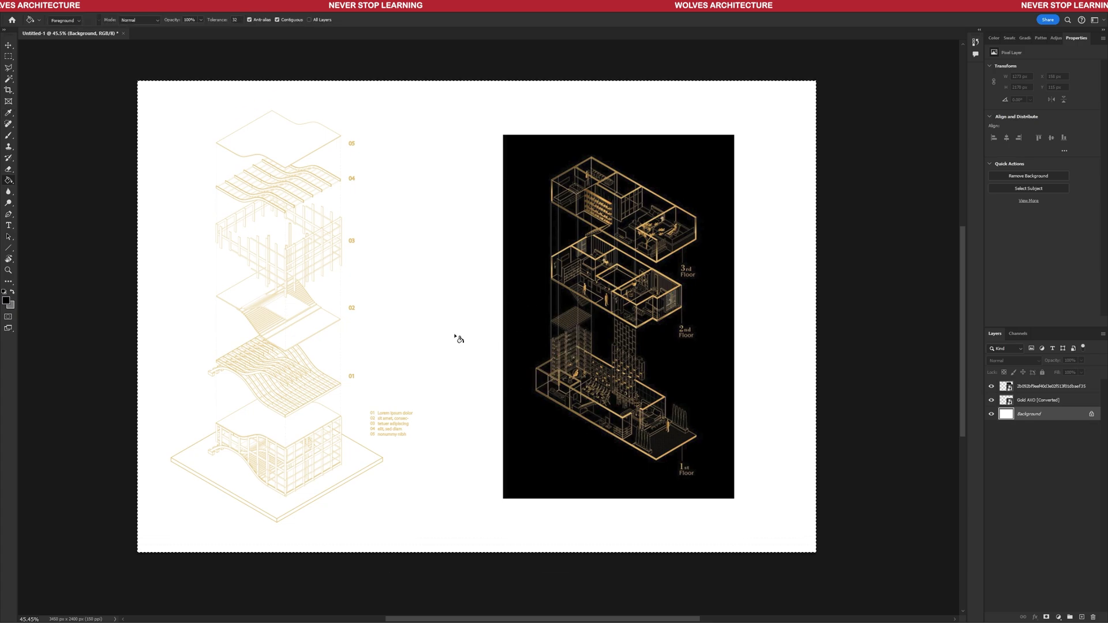
left_click(455, 335)
key("ctrl+d")
key("v")
left_click_drag(544, 337, 536, 338)
Sample the diagram's gold, rasterize the Gold AXO layer, and fill the base slab's front-right edge with that gold.
scroll(261, 494, "up", 6)
scroll(262, 496, "up", 4)
key("i")
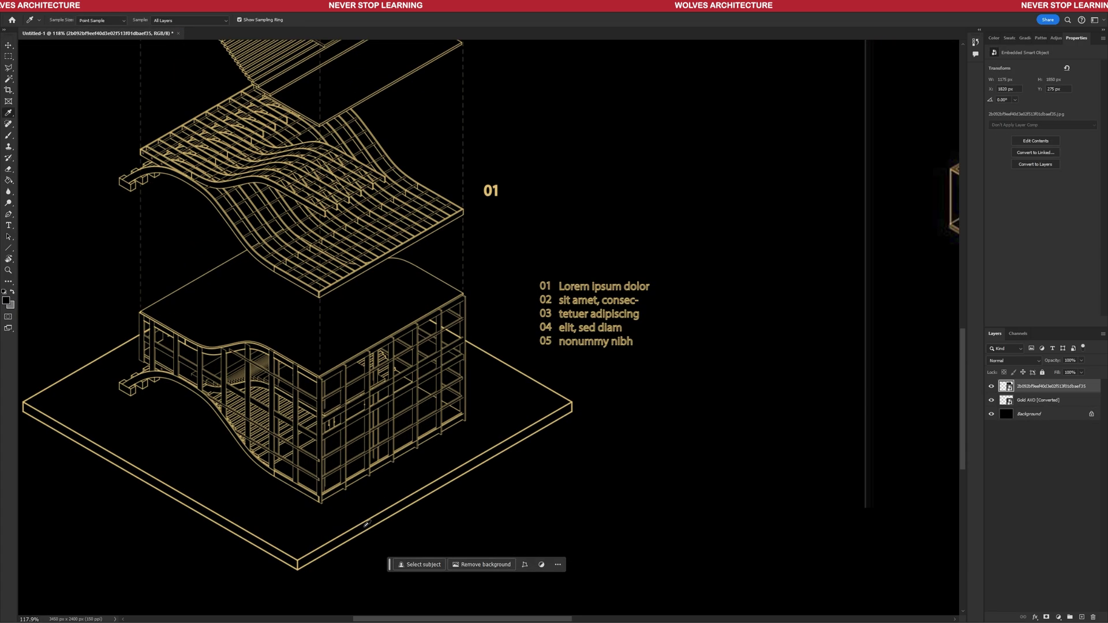
left_click(366, 521)
key("g")
left_click(1039, 400)
left_click(419, 499)
key("Return")
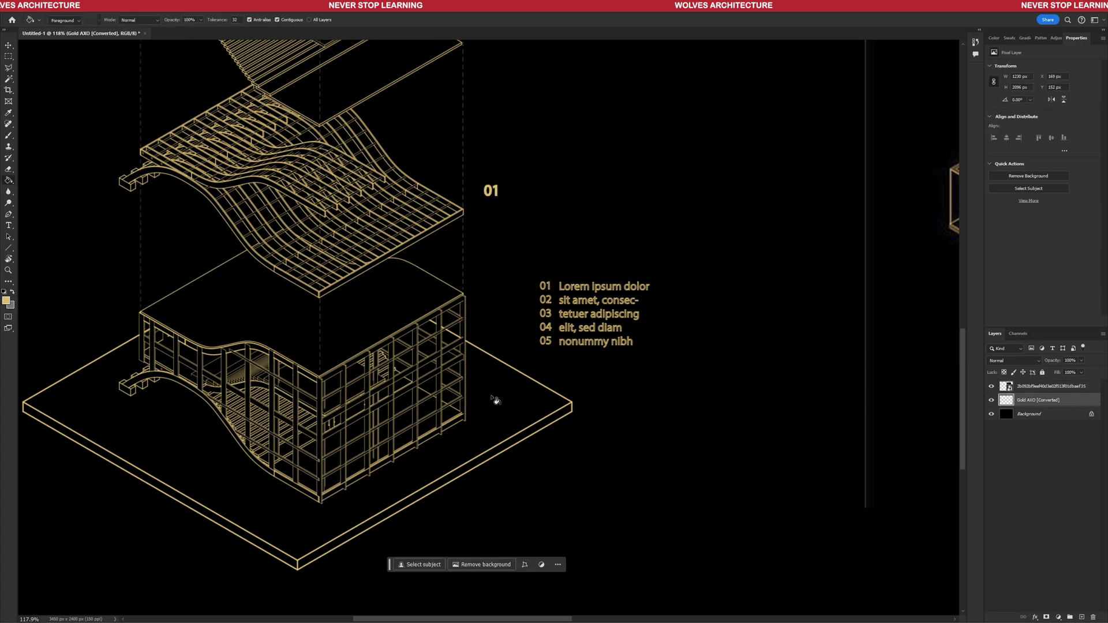
scroll(525, 506, "down", 6, "alt")
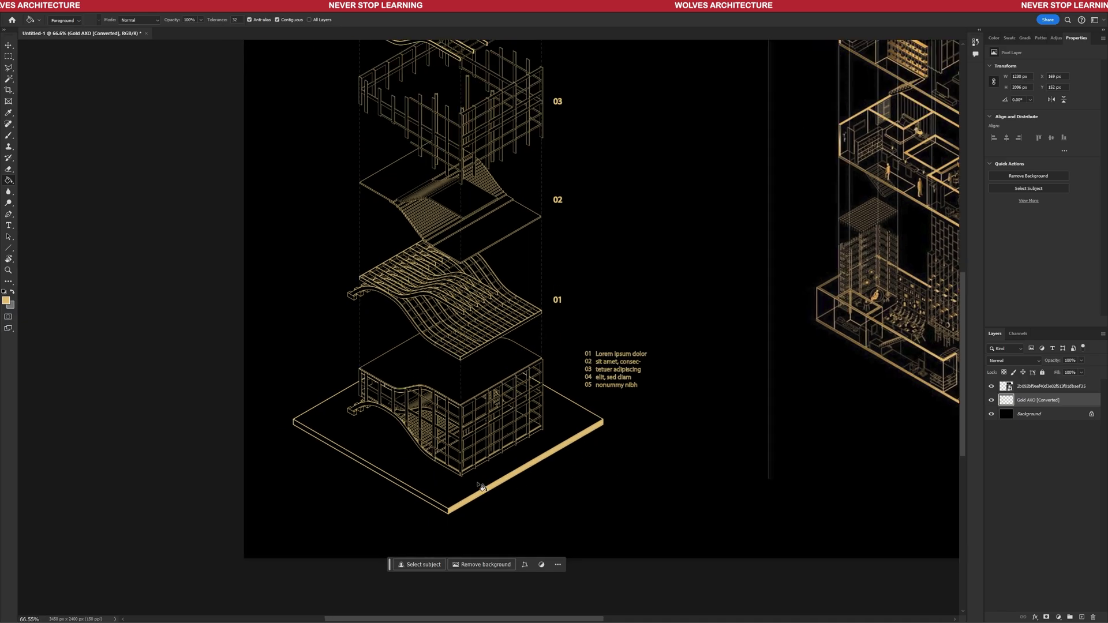
scroll(423, 353, "up", 3, "alt")
scroll(423, 352, "down", 2, "alt")
scroll(468, 433, "up", 6, "alt")
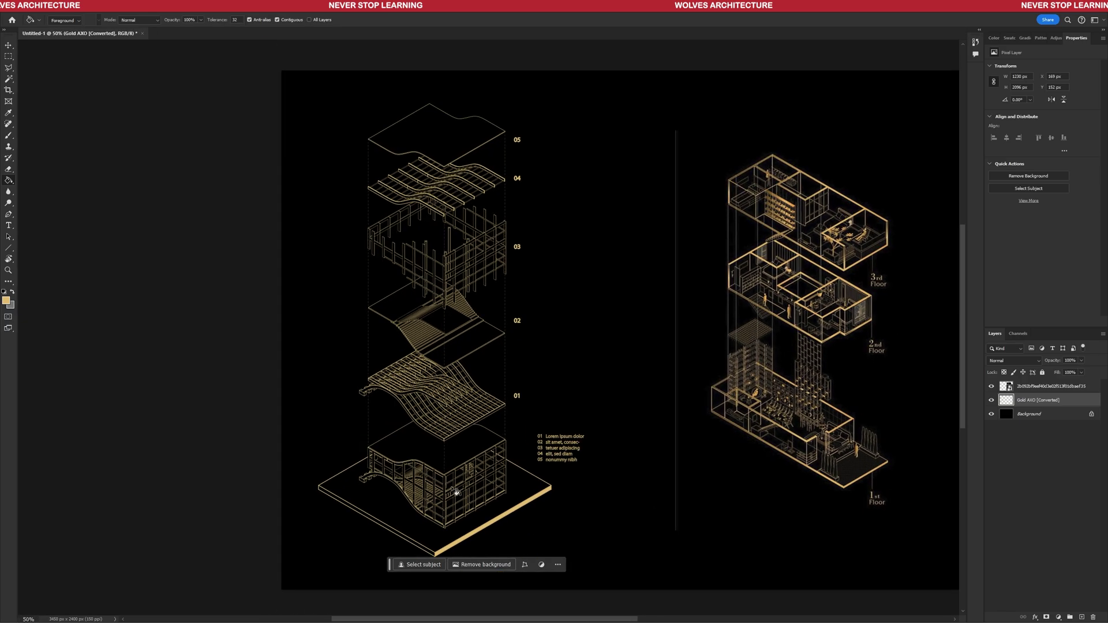
Fill the columns, floor band and curved bottom edge of the building's wavy facade with gold.
left_click(508, 335)
scroll(466, 473, "up", 1, "alt")
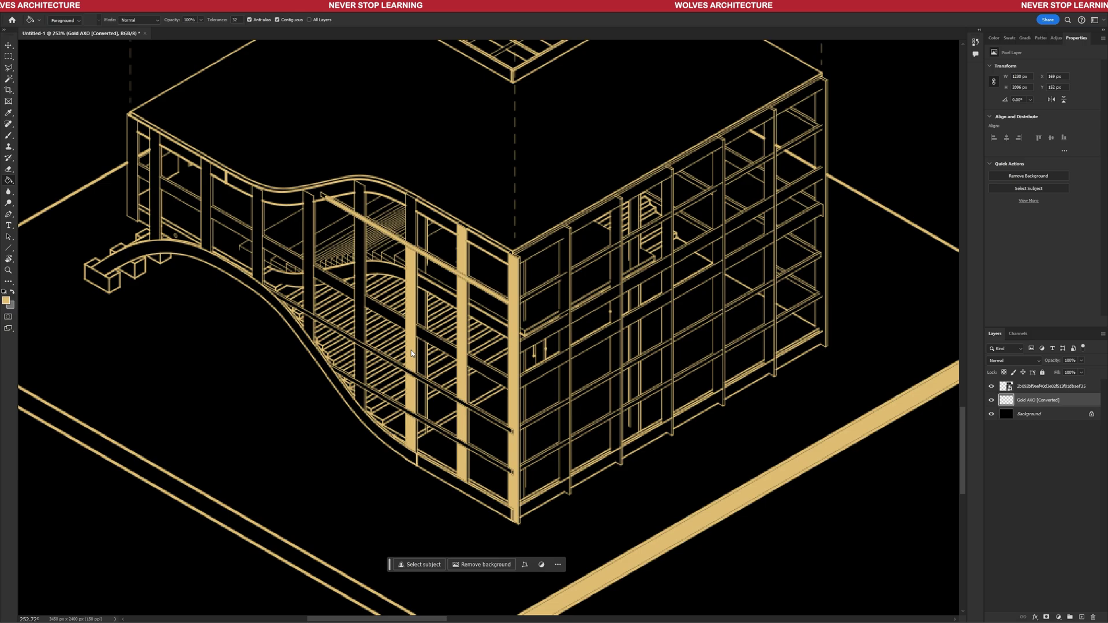
left_click(364, 417)
scroll(364, 416, "down", 7, "alt")
scroll(582, 395, "up", 7, "alt")
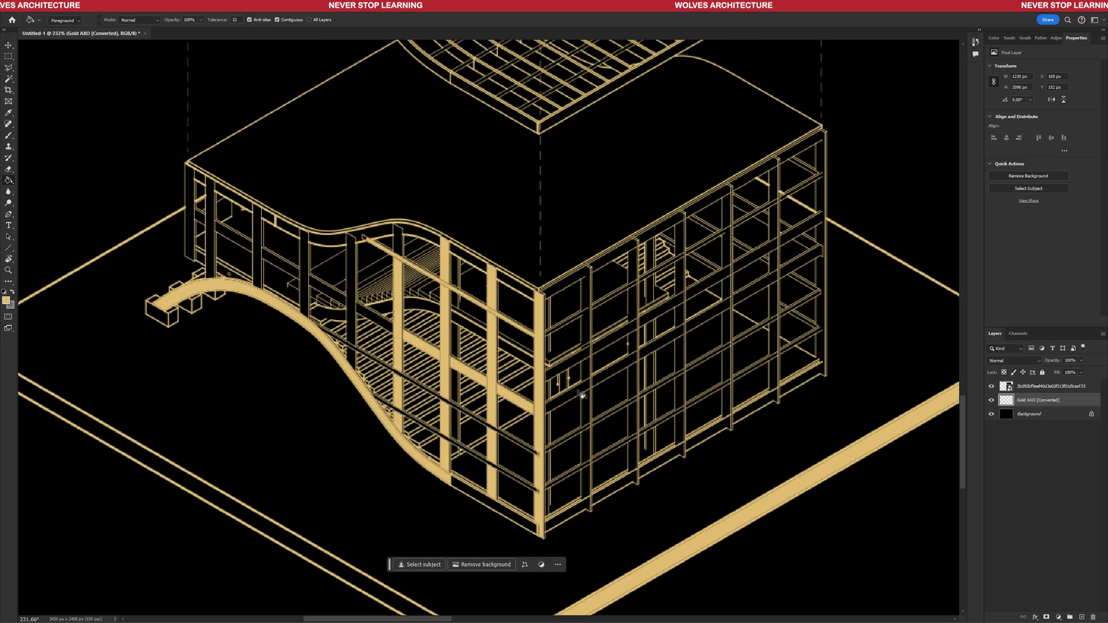
Fill the straight facade's horizontal floor bands, bottom edge, corner column and lower column segments with gold.
left_click(731, 277)
left_click(579, 358)
scroll(542, 393, "down", 8, "alt")
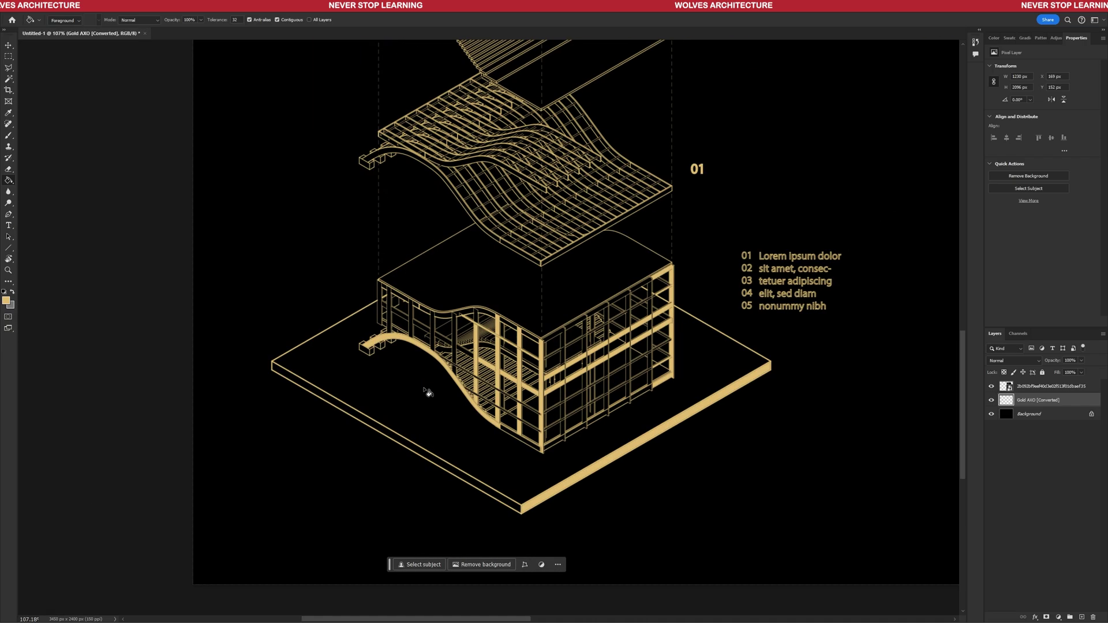
scroll(549, 404, "up", 11, "alt")
left_click(587, 440)
left_click(587, 394)
left_click(587, 483)
left_click(566, 529)
left_click(626, 496)
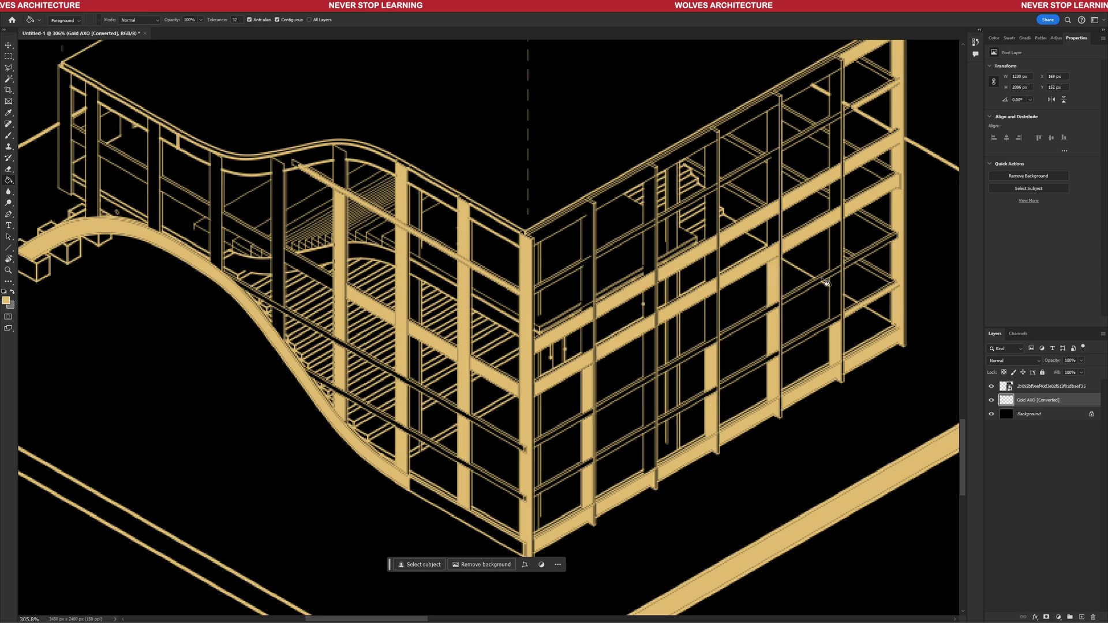
Fill the straight facade's remaining upper column segments and roof edge with gold.
left_click(648, 353)
left_click(649, 249)
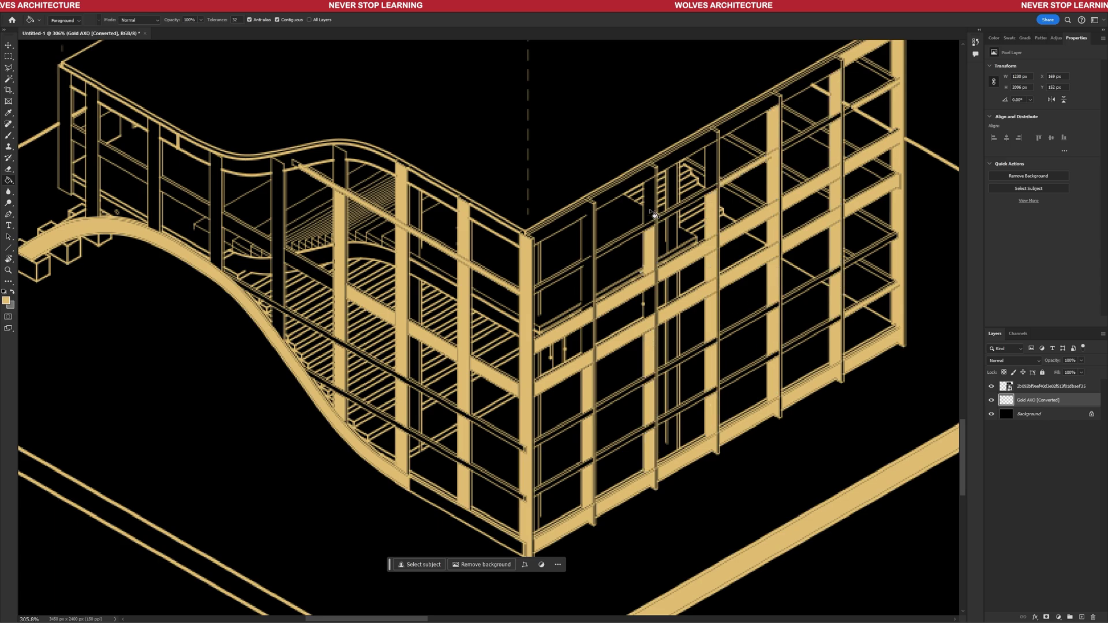
left_click(651, 203)
left_click(625, 189)
left_click(704, 146)
Fill the wavy facade's inner floor band and remaining column, plus the level 04 roof beams, with gold.
scroll(643, 350, "down", 8, "alt")
scroll(551, 370, "up", 5, "alt")
left_click(540, 282)
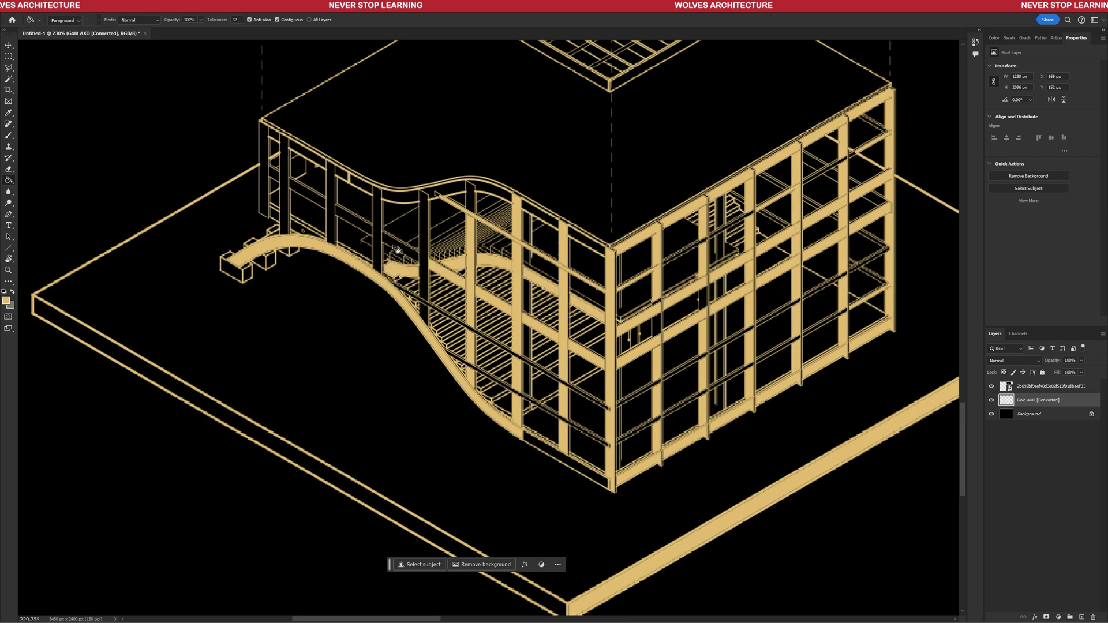
left_click(425, 222)
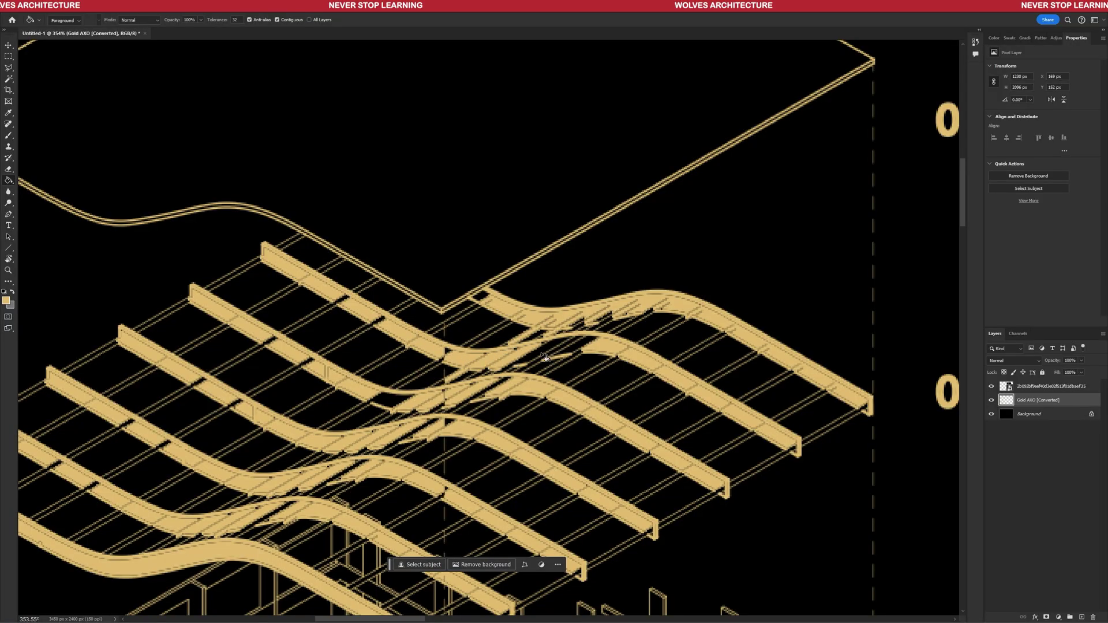
Examine the level 04 beam fills up close and compare the overall diagram with the reference image.
scroll(545, 357, "down", 9, "alt")
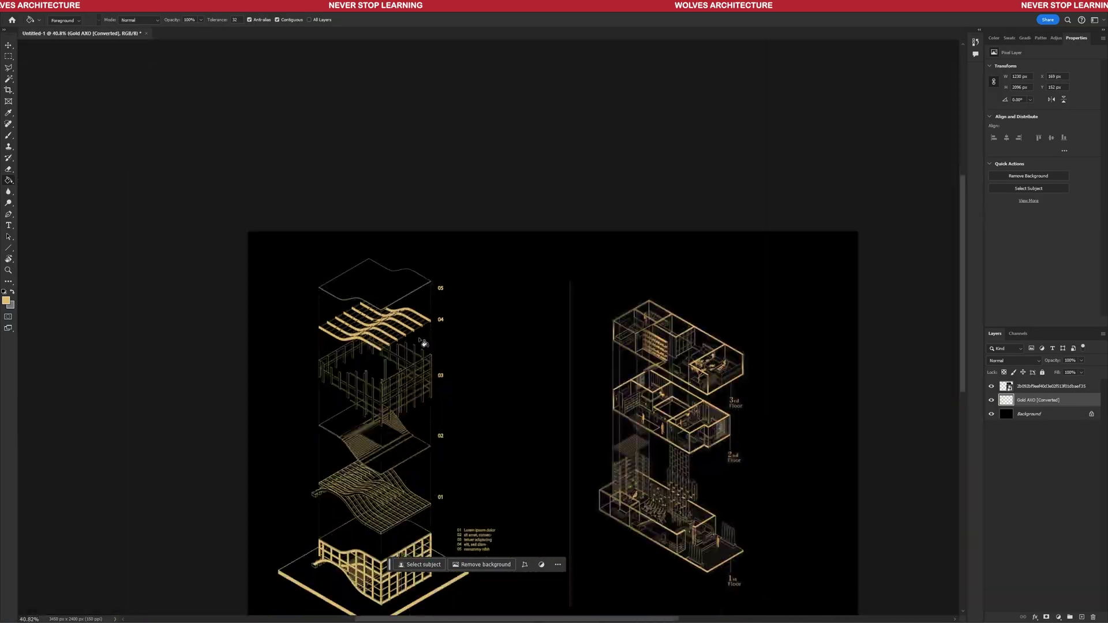
scroll(508, 407, "up", 2, "alt")
scroll(508, 407, "down", 2, "alt")
scroll(537, 455, "up", 2, "alt")
scroll(289, 177, "up", 15, "alt")
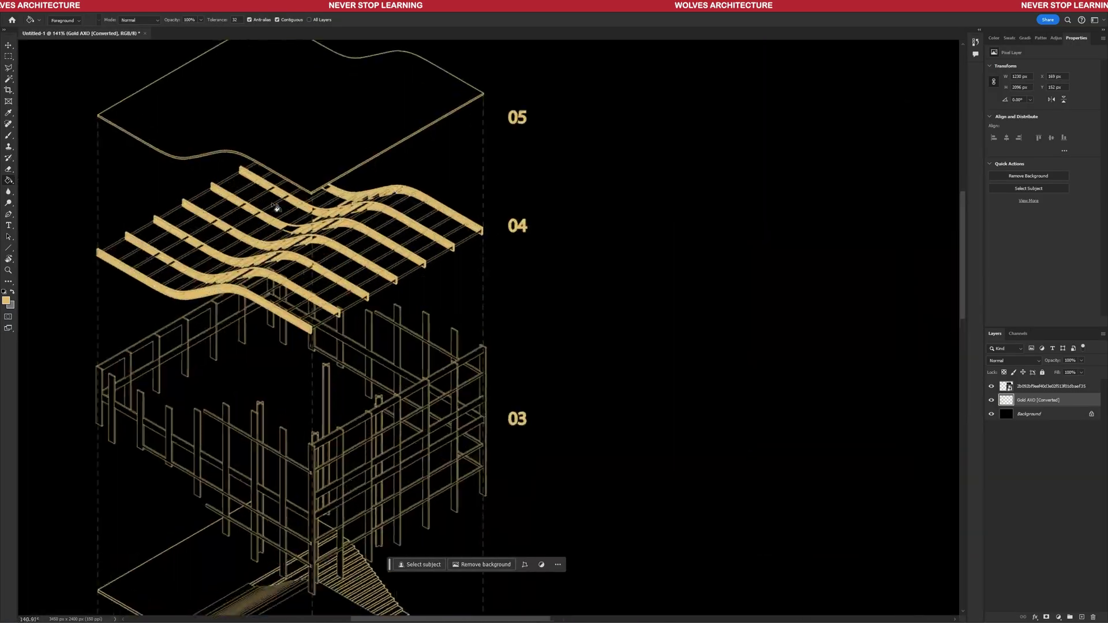
key("b")
key("g")
scroll(322, 300, "down", 11, "alt")
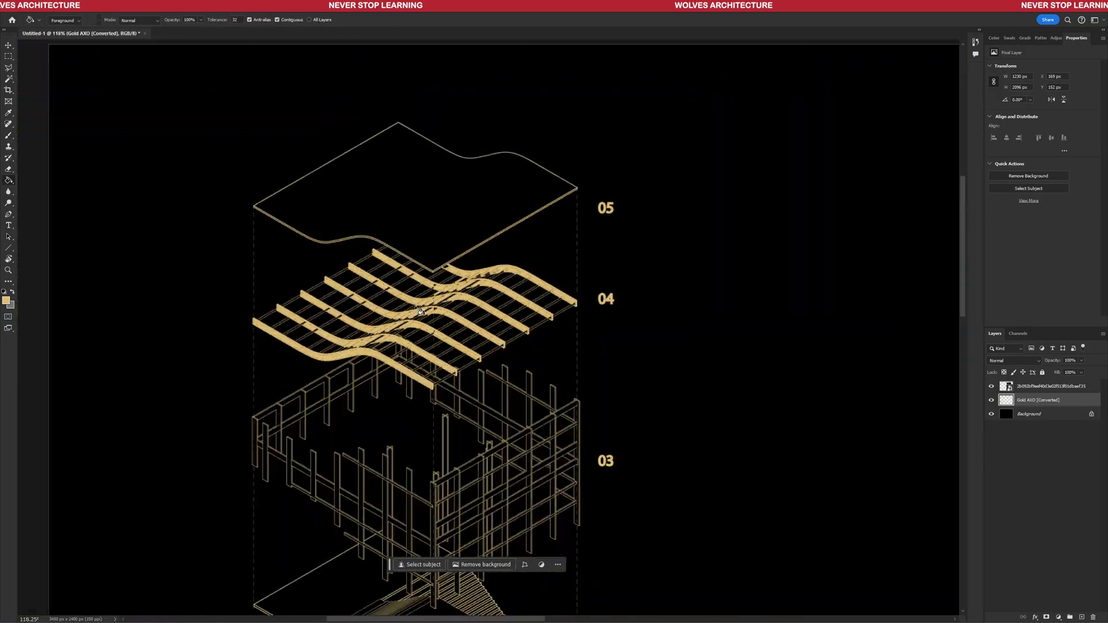
scroll(462, 278, "up", 6, "alt")
scroll(306, 186, "down", 9, "alt")
Hide the reference image layer and crop the canvas around the gold diagram to about 1497 px wide.
key("v")
left_click_drag(601, 401, 616, 401)
left_click(992, 387)
key("c")
scroll(766, 366, "down", 4, "alt")
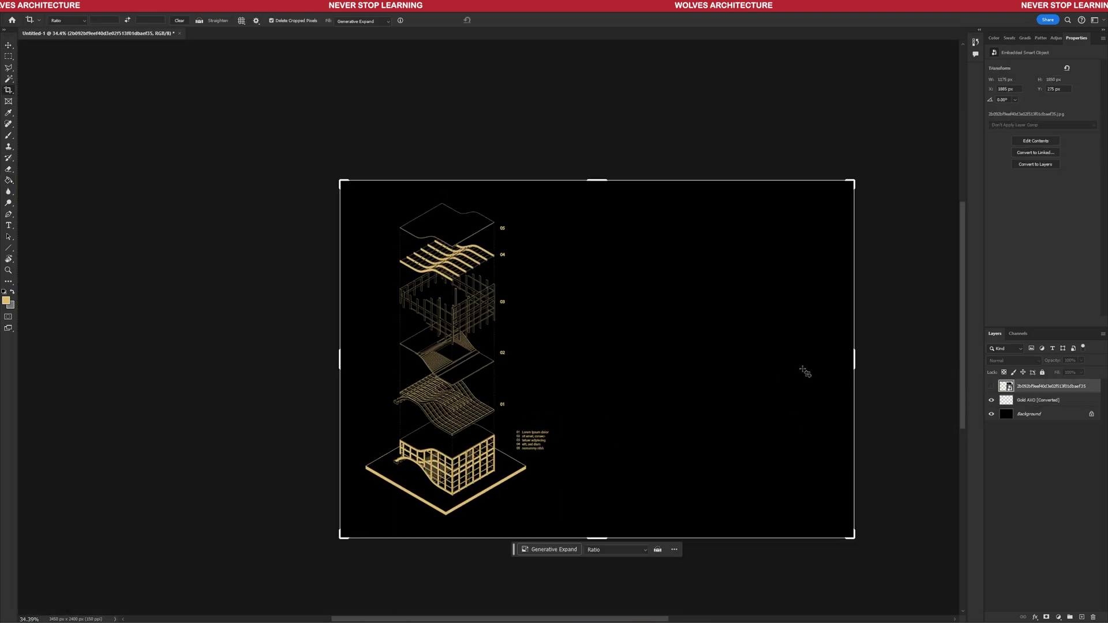
left_click_drag(854, 371, 710, 374)
scroll(690, 412, "up", 4, "alt")
key("Return")
mouse_move(626, 338)
left_mouse_down()
mouse_move(538, 340)
mouse_move(549, 338)
left_mouse_up()
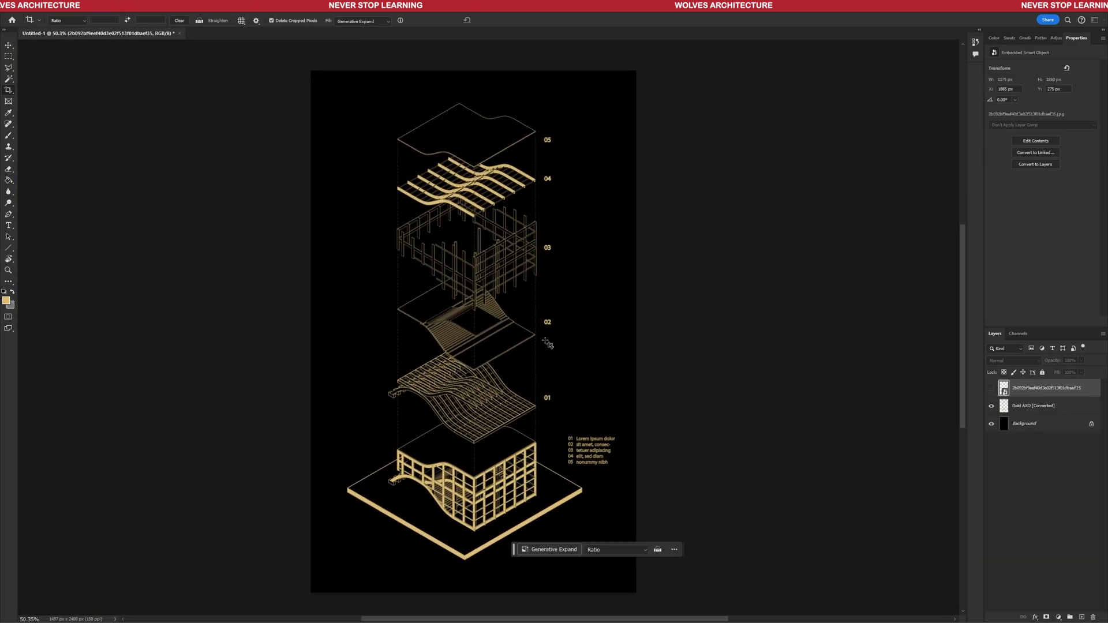
scroll(569, 340, "down", 1, "alt")
Inspect the Gold AXO layer's level 04 beams up close and check the diagram's margins to the canvas edges.
key("v")
left_click(501, 375)
scroll(501, 375, "up", 1, "alt")
left_click_drag(548, 384, 520, 385)
scroll(458, 166, "up", 12, "alt")
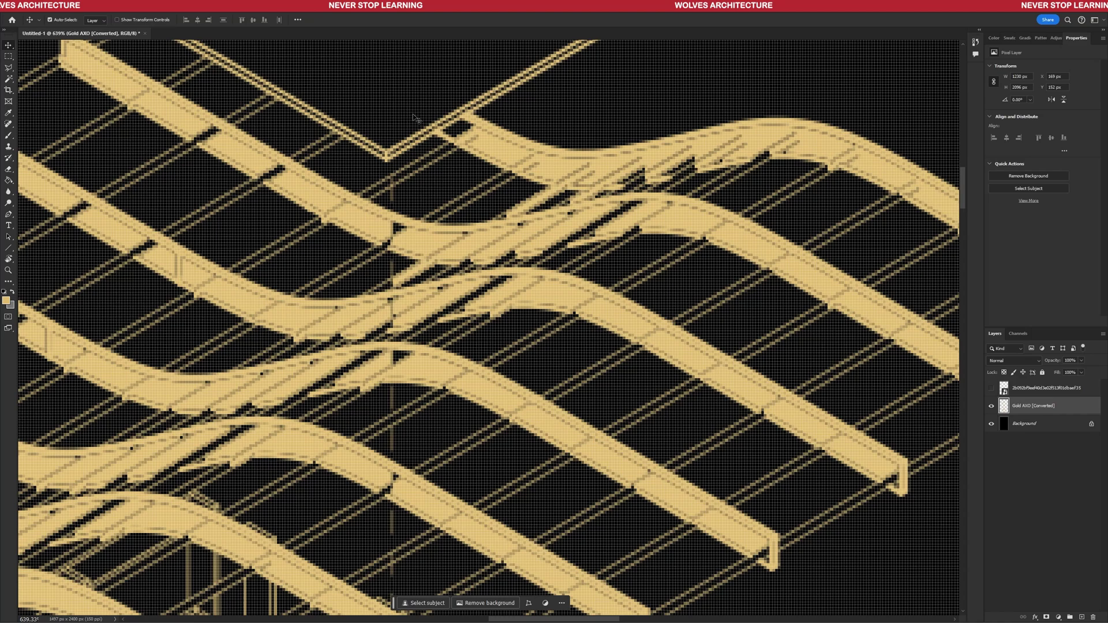
key("g")
scroll(512, 170, "down", 2, "alt")
scroll(502, 191, "down", 12, "alt")
key("v")
scroll(526, 304, "up", 1, "alt")
mouse_move(526, 304)
left_mouse_down()
mouse_move(514, 317)
mouse_move(508, 301)
left_mouse_up()
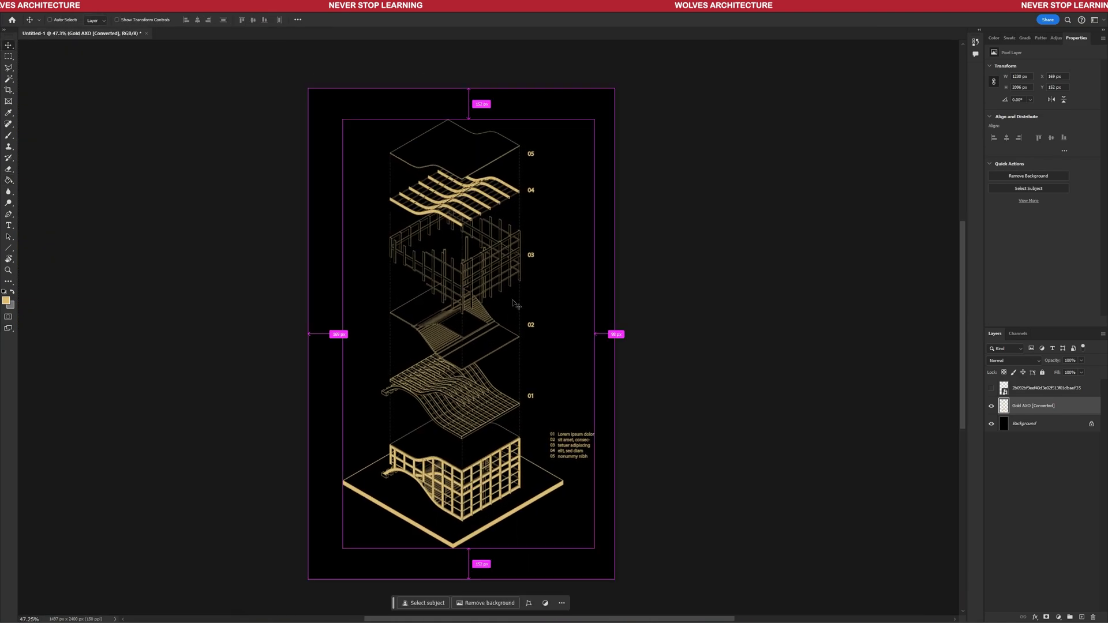
Save the finished gold diagram as a Photoshop document named Gold.
key("ctrl+s")
type("Gold")
left_click(591, 391)
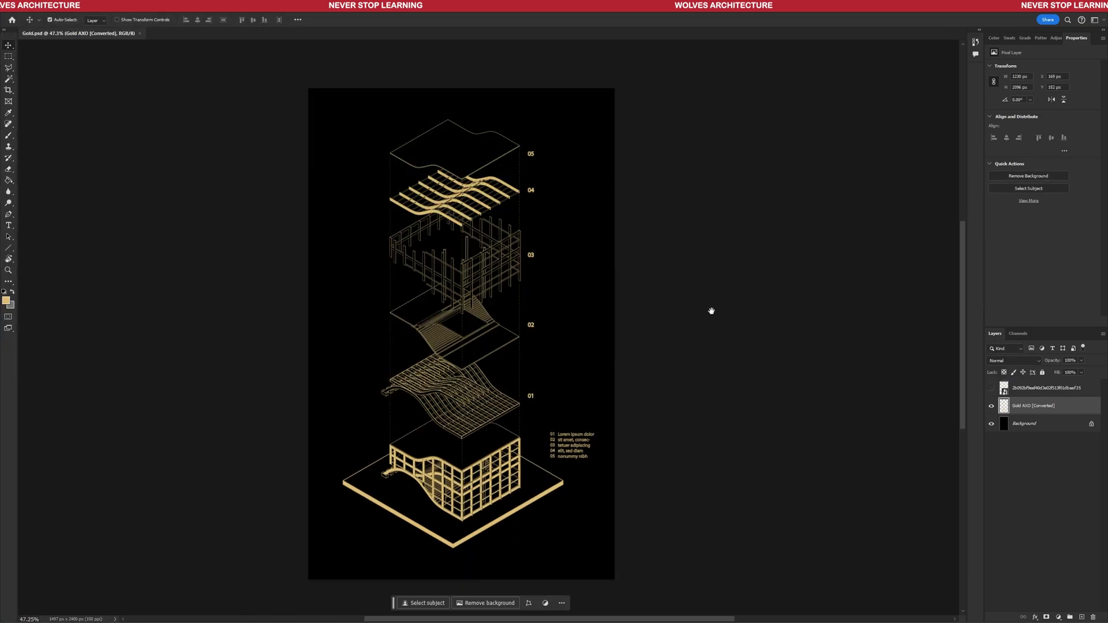
scroll(648, 383, "up", 1, "alt")
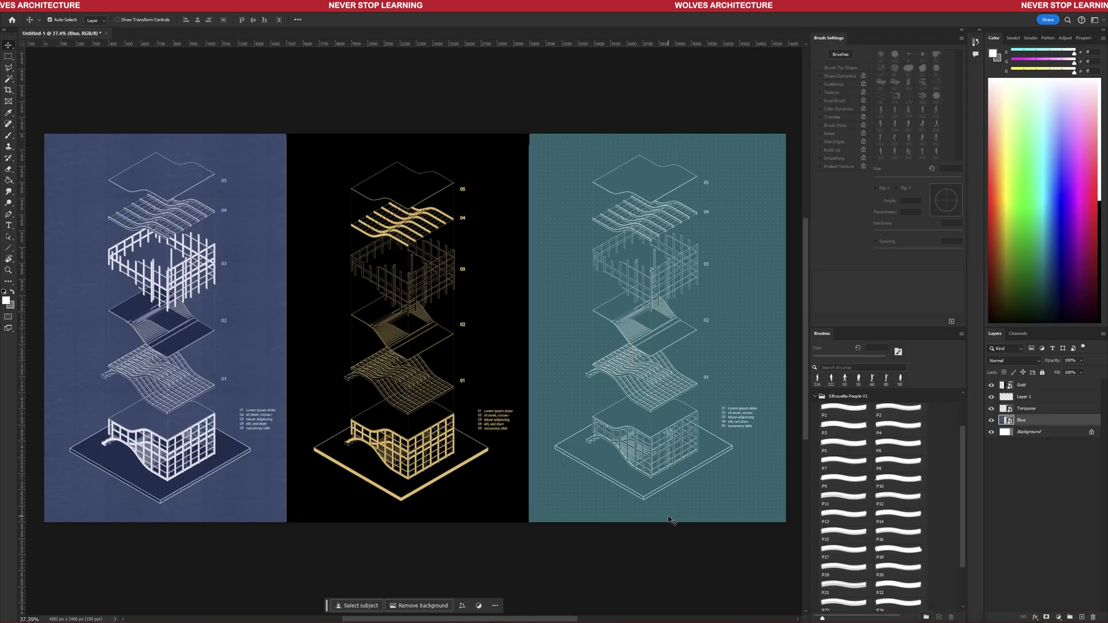
Stamp white Silhouette People brushes on a new layer along the bottom of the teal and blue diagrams.
left_click(854, 414)
left_click(761, 483)
left_click(729, 482)
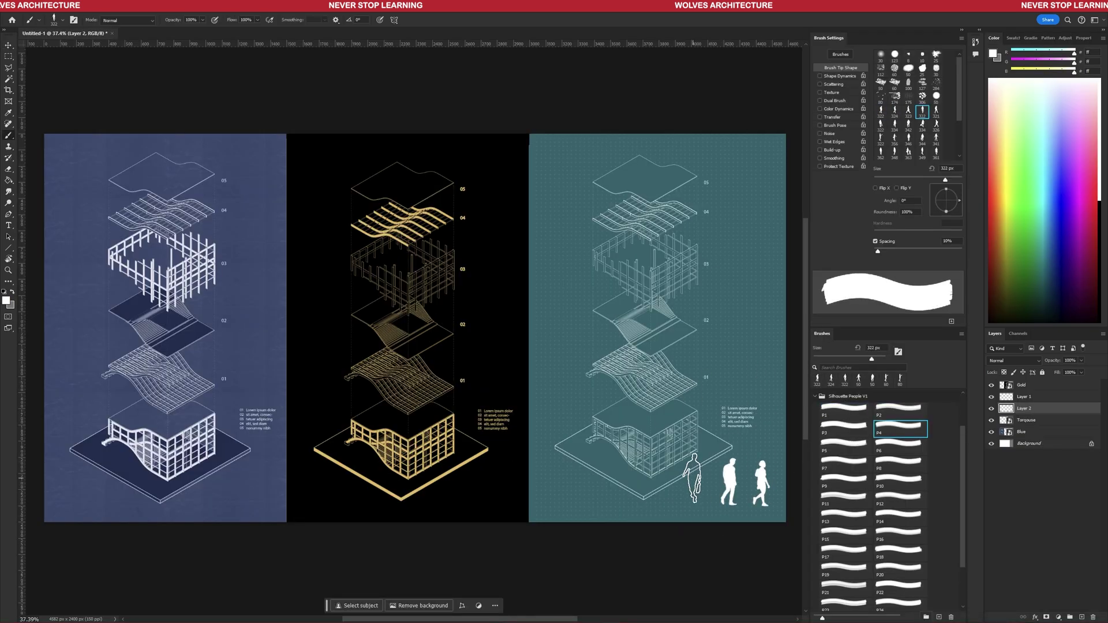
left_click(693, 480)
left_click(662, 478)
left_click(625, 482)
left_click(582, 479)
left_click(533, 481)
left_click(61, 484)
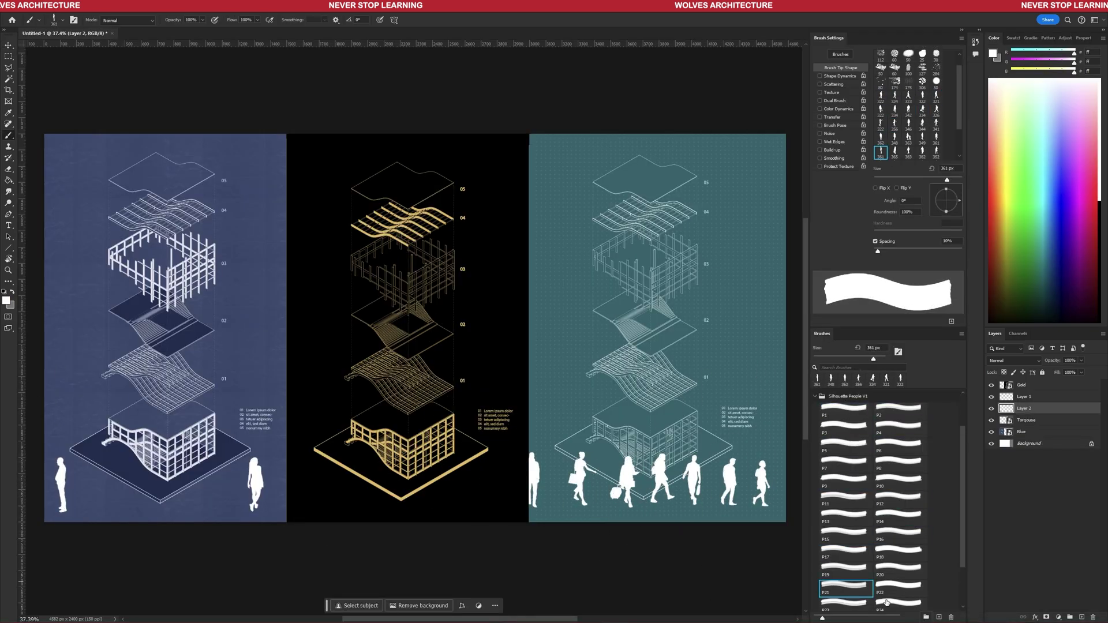
Stamp a white figure beside level 03 of the blue diagram and reduce the P21 silhouette brush to 250 px.
left_click(844, 583)
left_click(245, 236)
left_click_drag(237, 265, 246, 263)
key("bracketleft")
key("bracketleft")
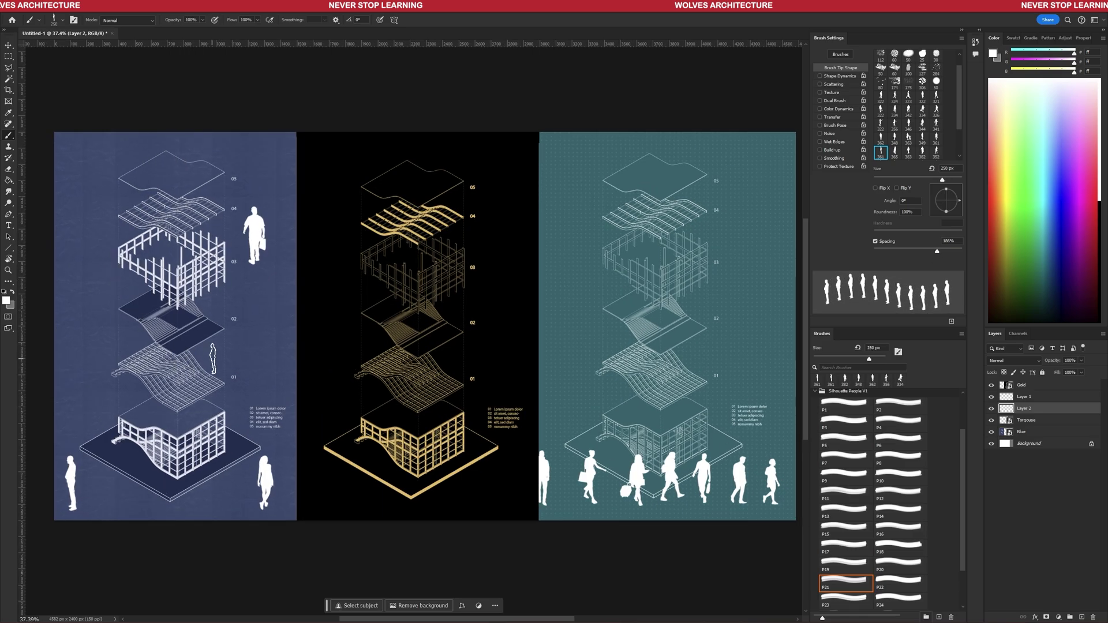
Undo all the white silhouette stamps.
key("ctrl+z")
key("ctrl+z")
key("ctrl+z")
key("ctrl+z")
key("ctrl+z")
key("ctrl+z")
key("ctrl+z")
key("ctrl+z")
key("ctrl+z")
key("ctrl+z")
key("ctrl+z")
key("ctrl+z")
key("ctrl+z")
Stamp orange people silhouettes at 60 to 70 px on Layer 1, on the base slab at both sides of the teal building.
mouse_move(698, 435)
left_mouse_down()
mouse_move(702, 444)
mouse_move(522, 477)
left_mouse_up()
scroll(702, 444, "up", 4, "alt")
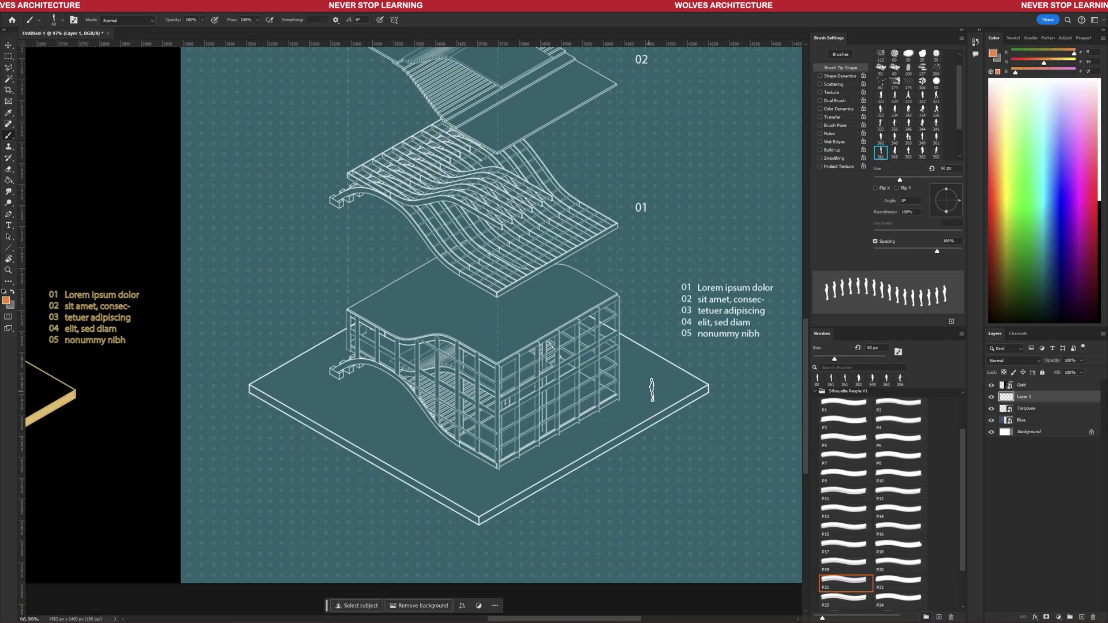
left_click(667, 385)
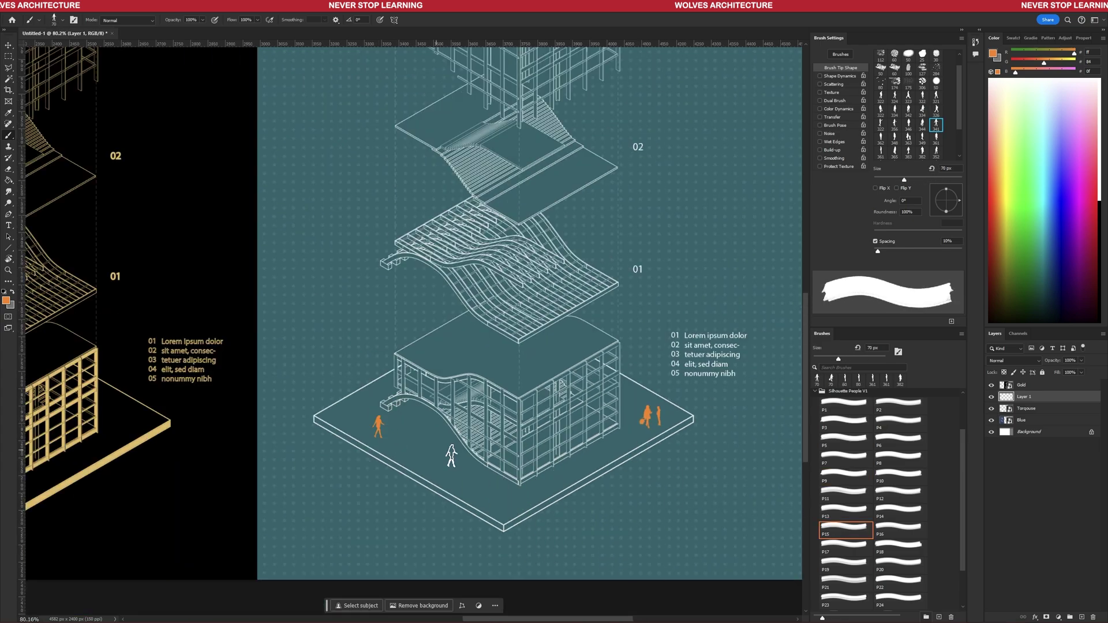
left_click(380, 426)
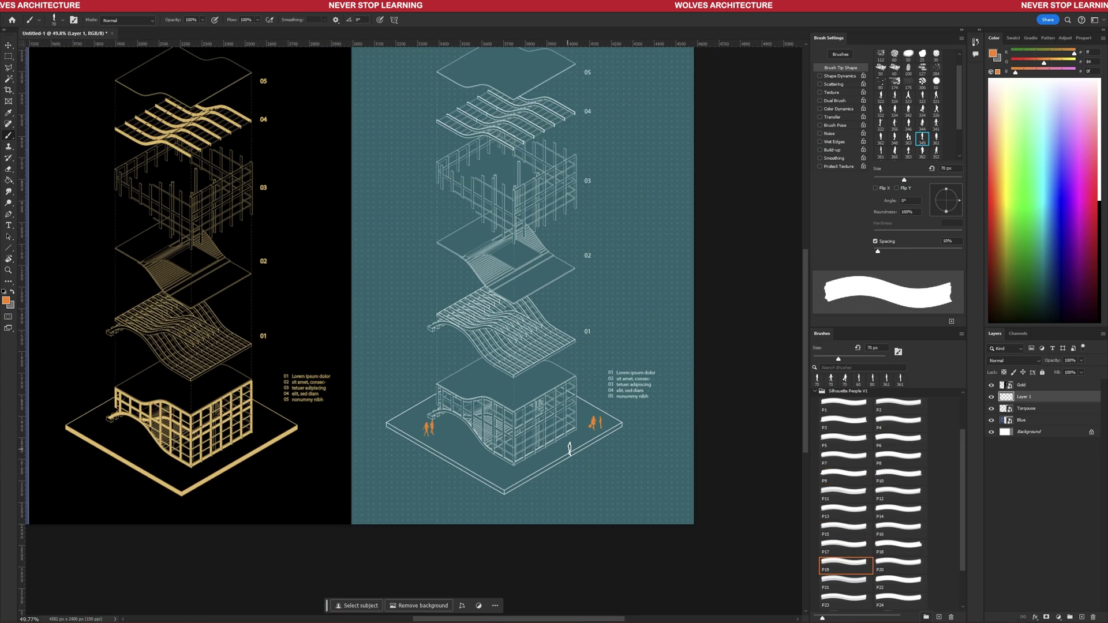
Pick another silhouette brush and stamp an orange figure near the front corner of the teal diagram's base slab.
left_click(899, 582)
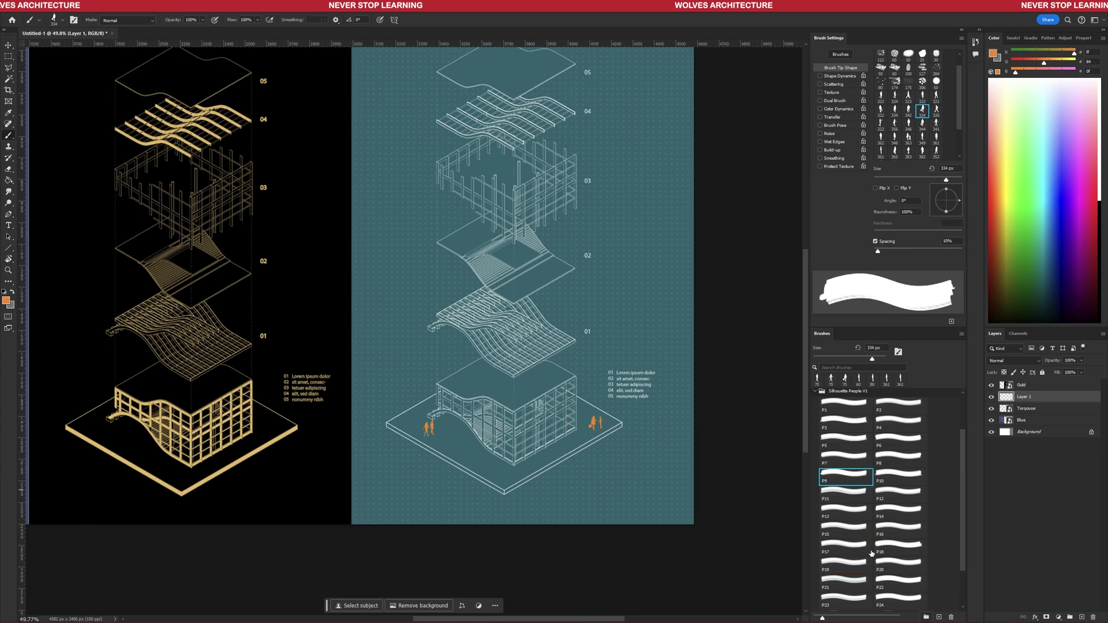
left_click(844, 598)
key("bracketleft")
left_click(509, 475)
Stamp more orange silhouettes at reduced brush sizes beside the front-corner figure, along the wavy facade, and on the teal diagram's level 02 slab.
left_click(881, 145)
key("bracketleft")
key("bracketleft")
key("bracketleft")
key("bracketleft")
key("bracketleft")
key("bracketleft")
key("bracketleft")
key("bracketleft")
key("bracketleft")
key("bracketleft")
key("bracketleft")
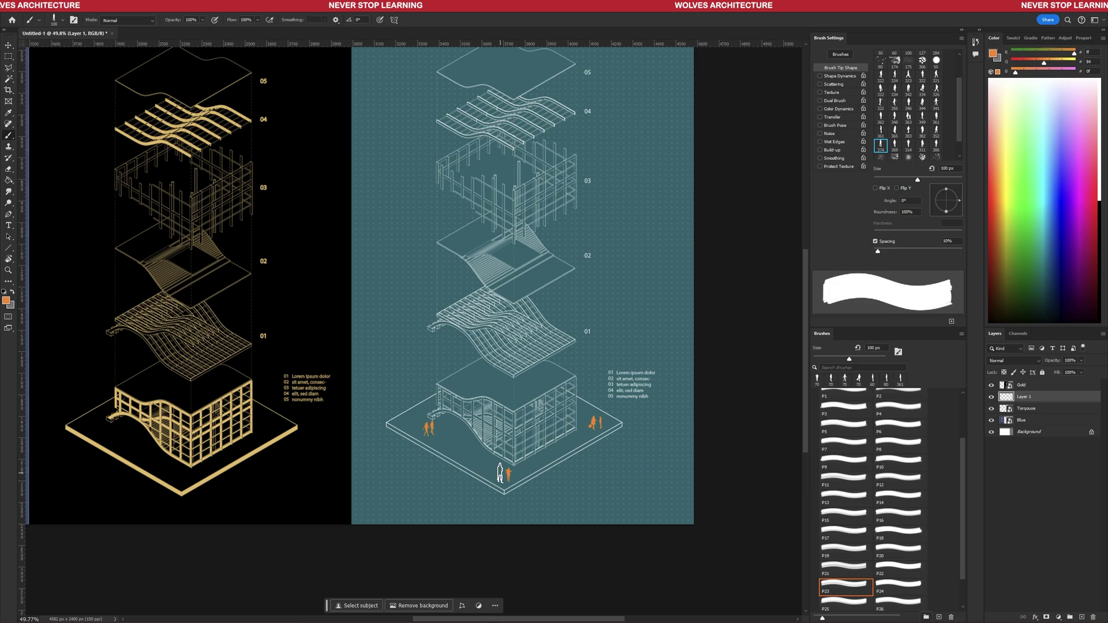
left_click(470, 457)
left_click(895, 146)
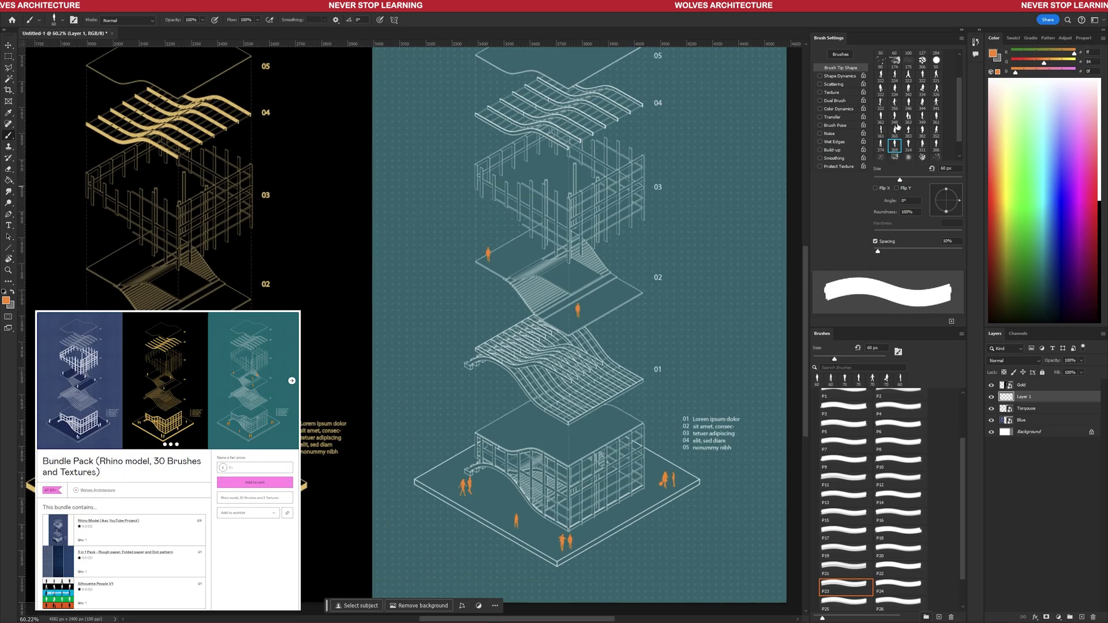
Stamp more orange people silhouettes at 60 px on the teal diagram's level 02 slab, using two other silhouette brushes.
left_click(908, 118)
key("bracketleft")
key("bracketleft")
key("bracketleft")
key("bracketleft")
key("bracketleft")
key("bracketleft")
key("bracketleft")
key("bracketleft")
key("bracketleft")
key("bracketleft")
key("bracketleft")
left_click(596, 261)
scroll(505, 329, "down", 2, "alt")
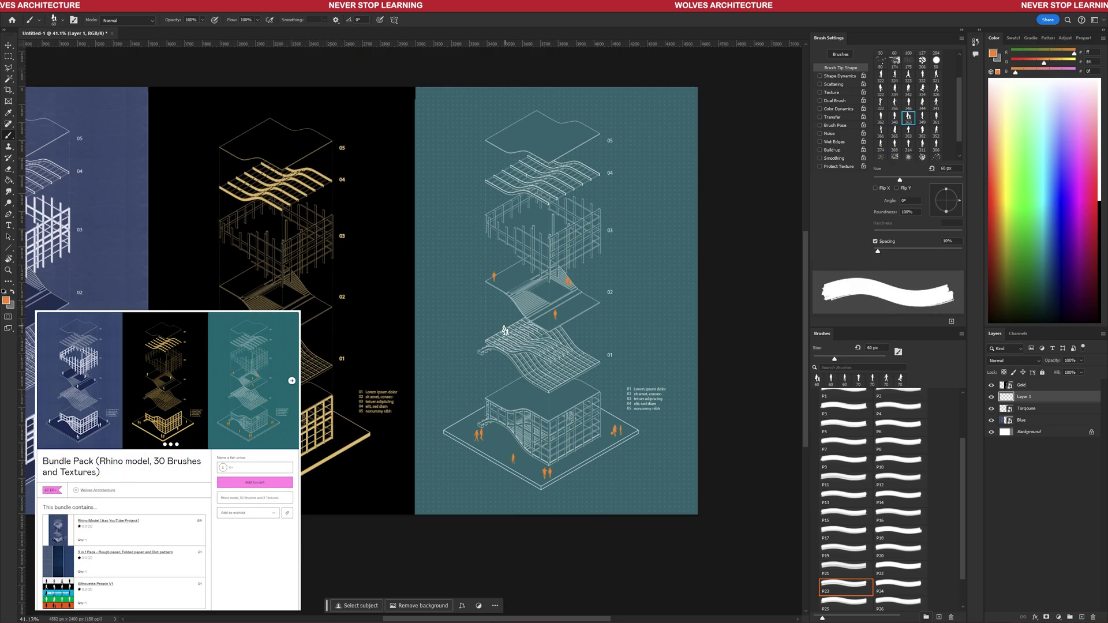
left_click(923, 76)
scroll(577, 299, "up", 3, "alt")
key("bracketleft")
key("bracketleft")
key("bracketleft")
key("bracketleft")
key("bracketleft")
key("bracketleft")
key("bracketleft")
key("bracketleft")
key("bracketleft")
key("bracketleft")
key("bracketleft")
left_click(545, 289)
Sample the building's gold as the painting colour and move Layer 1 above the Gold layer.
scroll(664, 346, "down", 10, "alt")
scroll(410, 394, "up", 7, "alt")
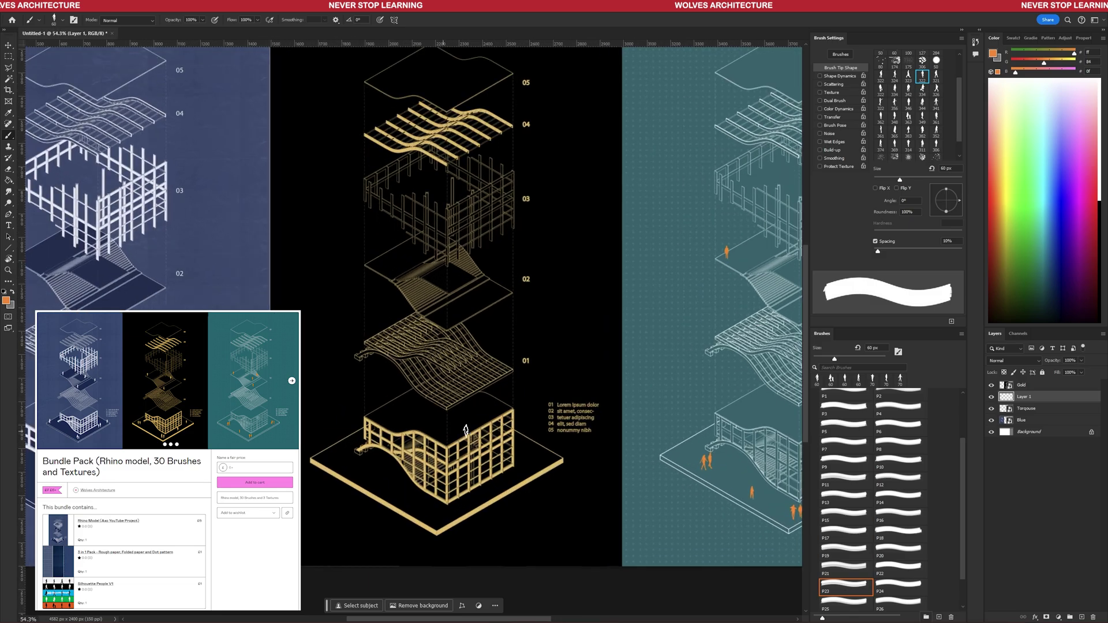
left_click(512, 425, "alt")
left_click_drag(1049, 397, 1049, 383)
Stamp gold silhouettes on the gold diagram's base slab, one near its right corner and two side by side near its left corner.
left_click(532, 454)
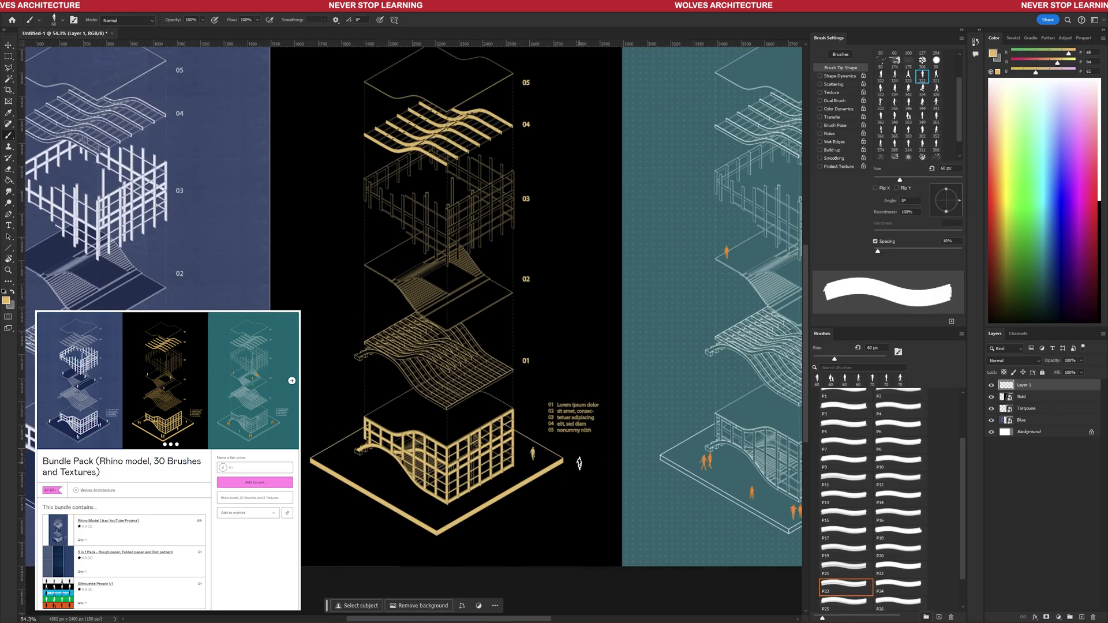
left_click_drag(579, 458, 618, 459)
left_click(374, 457)
key("bracketleft")
key("bracketleft")
key("bracketleft")
key("bracketleft")
key("bracketleft")
key("bracketleft")
key("bracketleft")
left_click(380, 457)
Choose another silhouette brush, reduce its size, and stamp a gold figure near the front corner of the gold diagram's base slab.
left_click(909, 132)
key("bracketleft")
key("bracketleft")
key("bracketleft")
key("bracketleft")
key("bracketleft")
key("bracketleft")
key("bracketleft")
key("bracketleft")
key("bracketleft")
key("bracketleft")
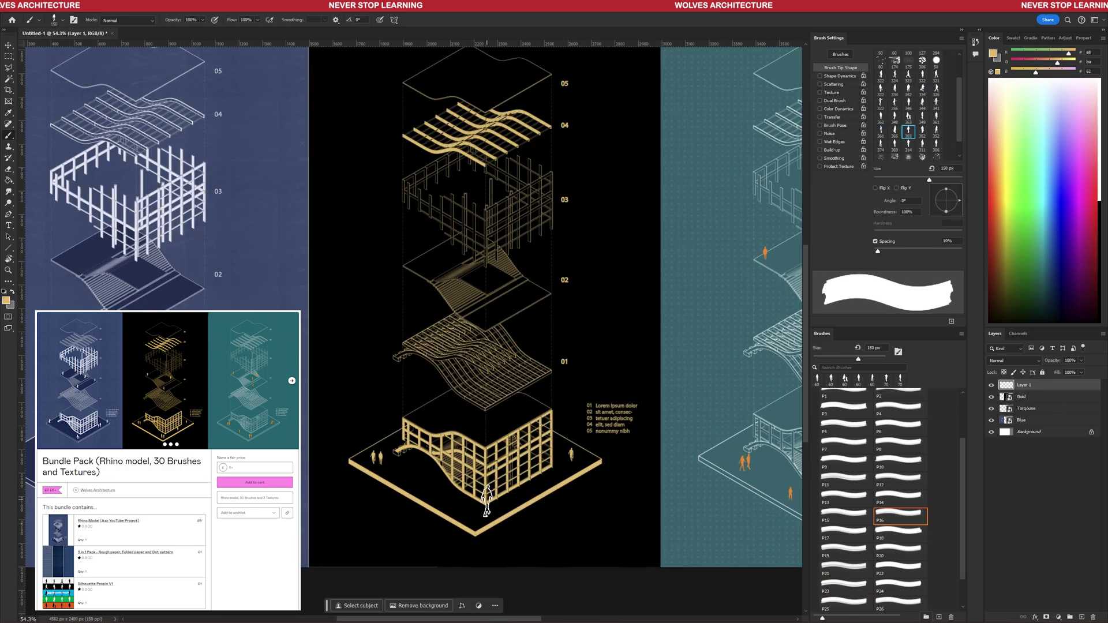
left_click(479, 515)
Stamp a different gold silhouette beside the front-corner figure and another at 70 px beside the building's right facade.
left_click(881, 146)
key("bracketleft")
key("bracketleft")
key("bracketleft")
key("bracketleft")
key("bracketleft")
key("bracketleft")
key("bracketleft")
key("bracketleft")
key("bracketleft")
left_click(471, 512)
scroll(626, 484, "down", 1, "alt")
left_click(922, 146)
left_click(545, 484)
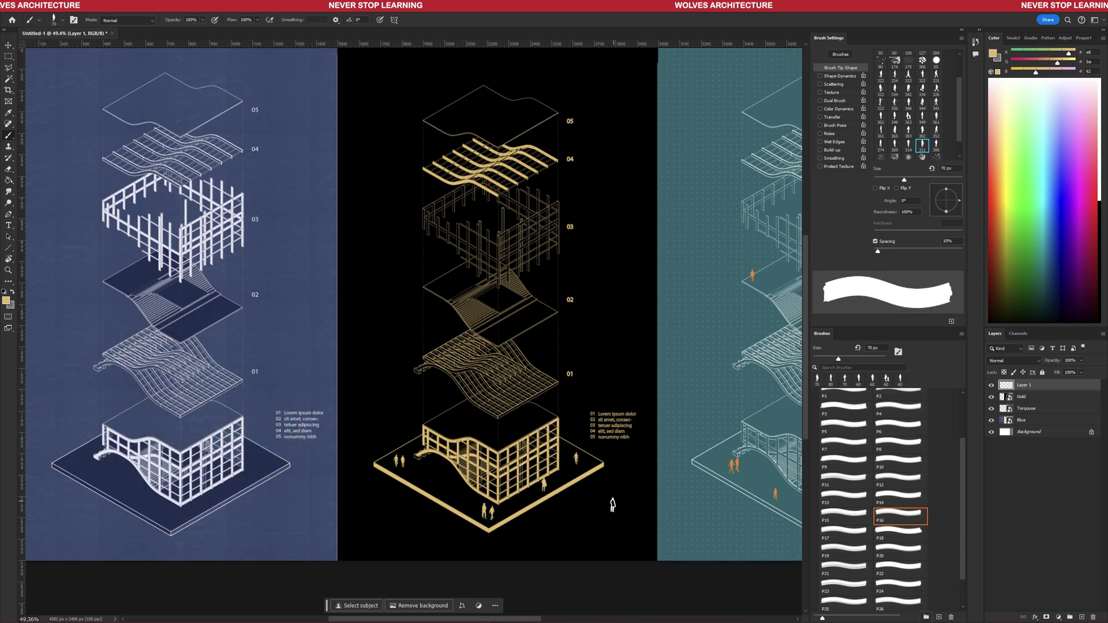
Stamp a gold silhouette at the left end of the gold diagram's level 02 slab and a 60 px walking figure near its front edge.
scroll(580, 542, "down", 3, "alt")
left_click(909, 145)
scroll(480, 341, "up", 5, "alt")
left_click(460, 350)
left_click(460, 350)
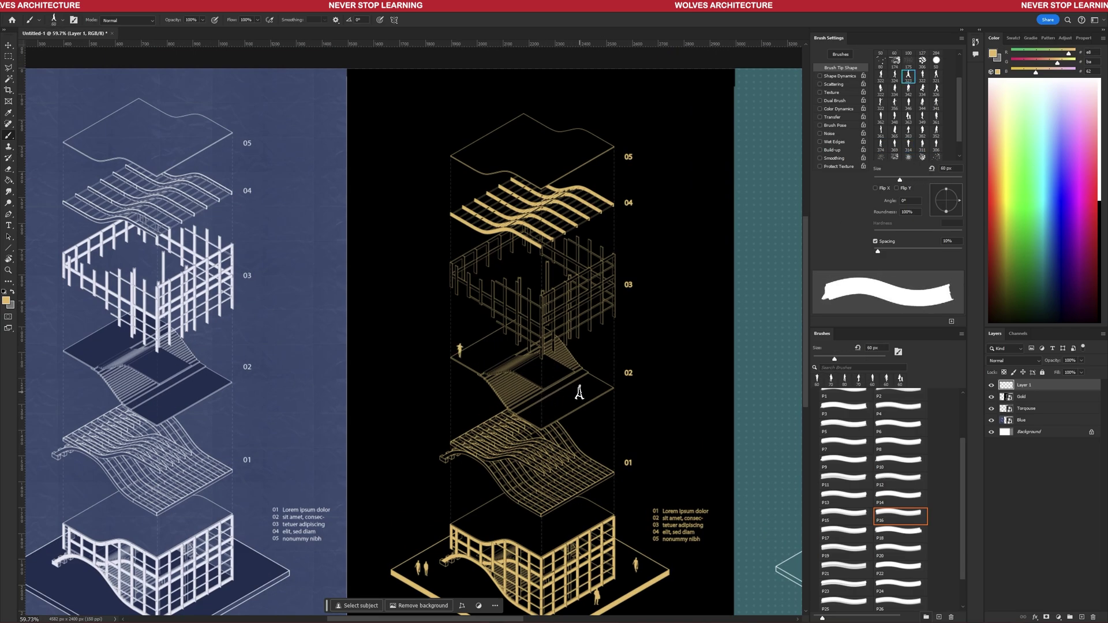
left_click(533, 412)
Sample the off-white of the blue diagram's building and stamp a 60 px silhouette near the right corner of its base slab.
key("period")
scroll(363, 348, "down", 2, "alt")
scroll(185, 435, "up", 3, "alt")
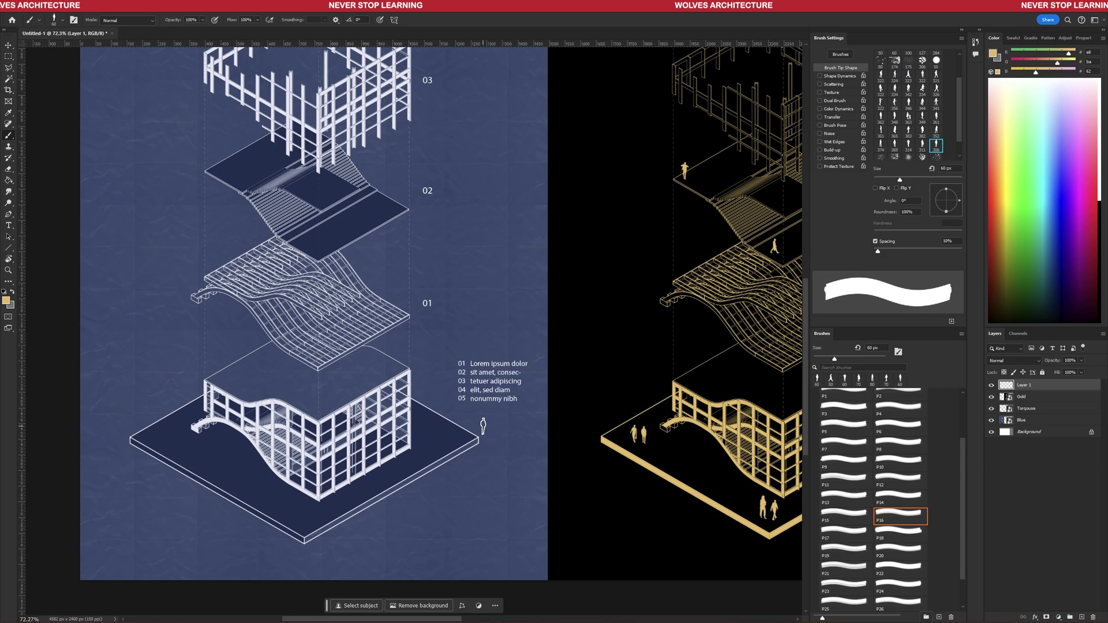
left_click(362, 398, "alt")
left_click(463, 428)
Pick another silhouette brush, set it to 80 px, and stamp an off-white figure near the left corner of the blue base slab.
left_click(895, 132)
key("bracketleft")
key("bracketleft")
key("bracketleft")
key("bracketleft")
key("bracketleft")
key("bracketleft")
key("bracketleft")
key("bracketleft")
key("bracketleft")
left_click(148, 426)
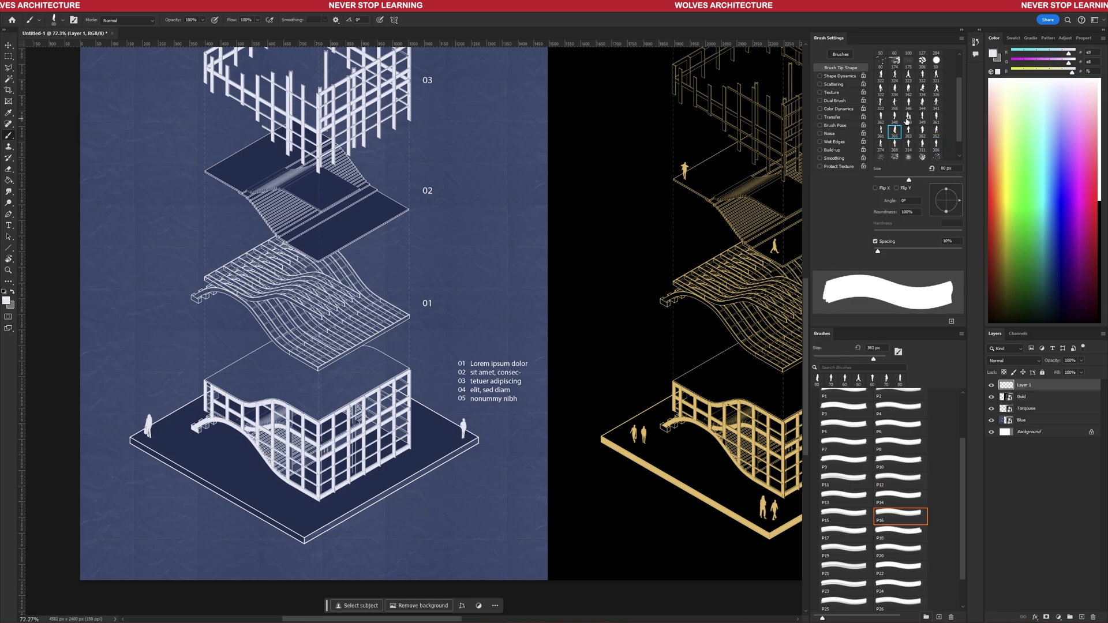
Stamp a two-figure off-white silhouette at a reduced brush size near the front corner of the blue diagram's base slab.
left_click(908, 120)
key("bracketleft")
key("bracketleft")
key("bracketleft")
key("bracketleft")
key("bracketleft")
key("bracketleft")
key("bracketleft")
key("bracketleft")
key("bracketleft")
left_click(304, 512)
Stamp an off-white silhouette from another brush at a reduced size beside the right facade of the blue building.
left_click(894, 118)
key("bracketleft")
key("bracketleft")
key("bracketleft")
key("bracketleft")
key("bracketleft")
key("bracketleft")
key("bracketleft")
key("bracketleft")
key("bracketleft")
left_click(417, 452)
Stamp a different off-white silhouette at 70 px next to the figure beside the blue building's right facade.
left_click(895, 143)
key("bracketleft")
key("bracketleft")
key("bracketleft")
key("bracketleft")
key("bracketleft")
key("bracketleft")
key("bracketleft")
key("bracketleft")
key("bracketleft")
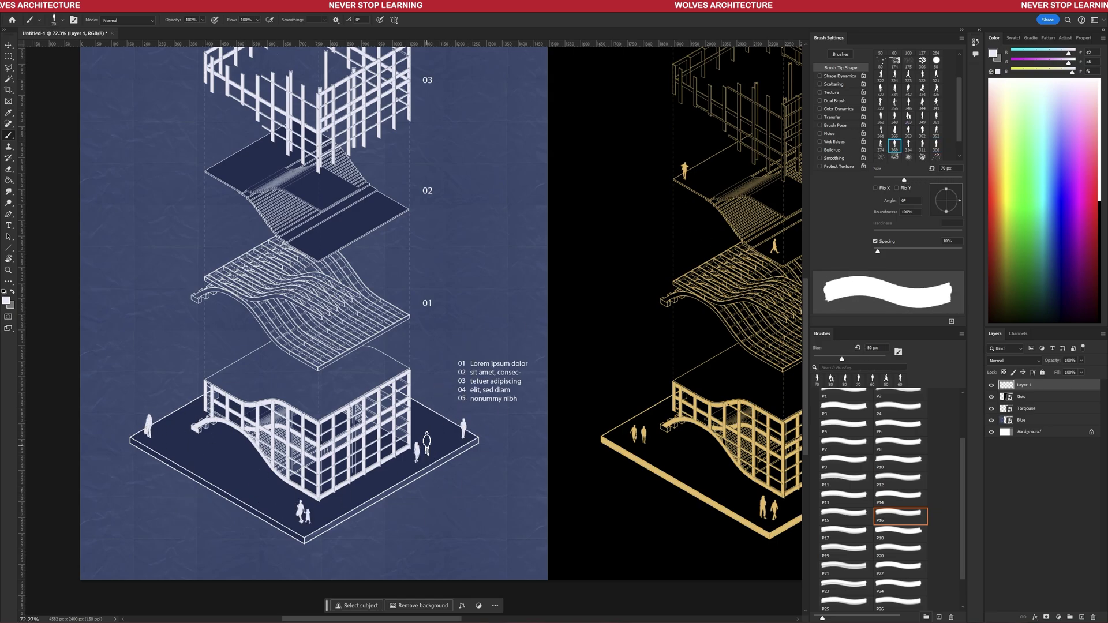
left_click(427, 445)
Pick another silhouette brush, reduce its size, and stamp an off-white figure at the left end of the blue diagram's level 02 slab.
scroll(358, 514, "down", 5, "alt")
left_click(881, 71)
key("bracketleft")
key("bracketleft")
key("bracketleft")
key("bracketleft")
scroll(324, 384, "up", 1, "alt")
scroll(321, 383, "up", 5, "alt")
left_click(266, 373)
Stamp another off-white silhouette at 70 px beside the stairs on the blue diagram's level 02 slab.
left_click(922, 98)
key("bracketleft")
key("bracketleft")
key("bracketleft")
key("bracketleft")
key("bracketleft")
key("bracketleft")
key("bracketleft")
key("bracketleft")
key("bracketleft")
key("bracketleft")
left_click(414, 394)
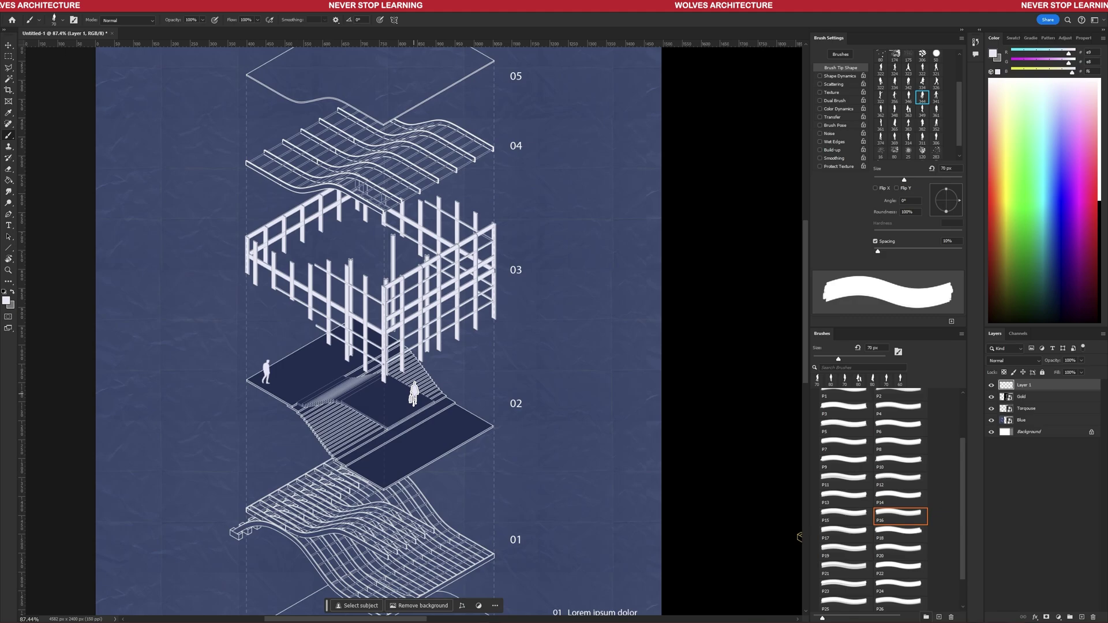
Switch to a different silhouette brush at 70 px and stamp an off-white figure near the right corner of the blue level 02 slab.
left_click(936, 125)
key("bracketleft")
key("bracketleft")
key("bracketleft")
key("bracketleft")
key("bracketleft")
key("bracketleft")
key("bracketleft")
key("bracketleft")
key("bracketleft")
key("bracketleft")
key("bracketleft")
left_click(478, 416)
scroll(373, 439, "down", 5, "alt")
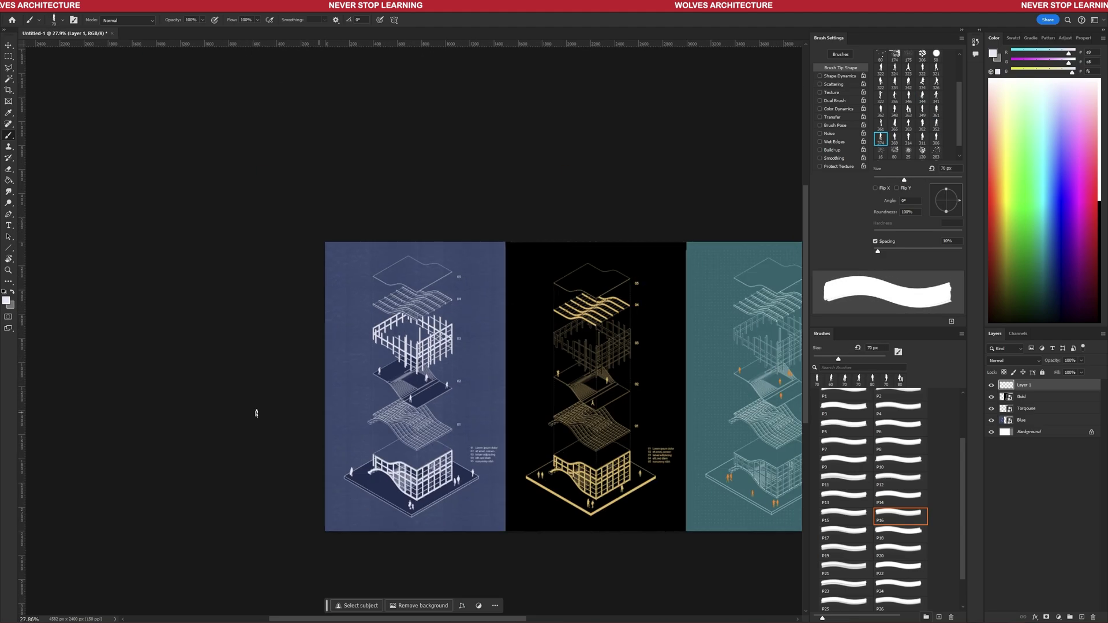